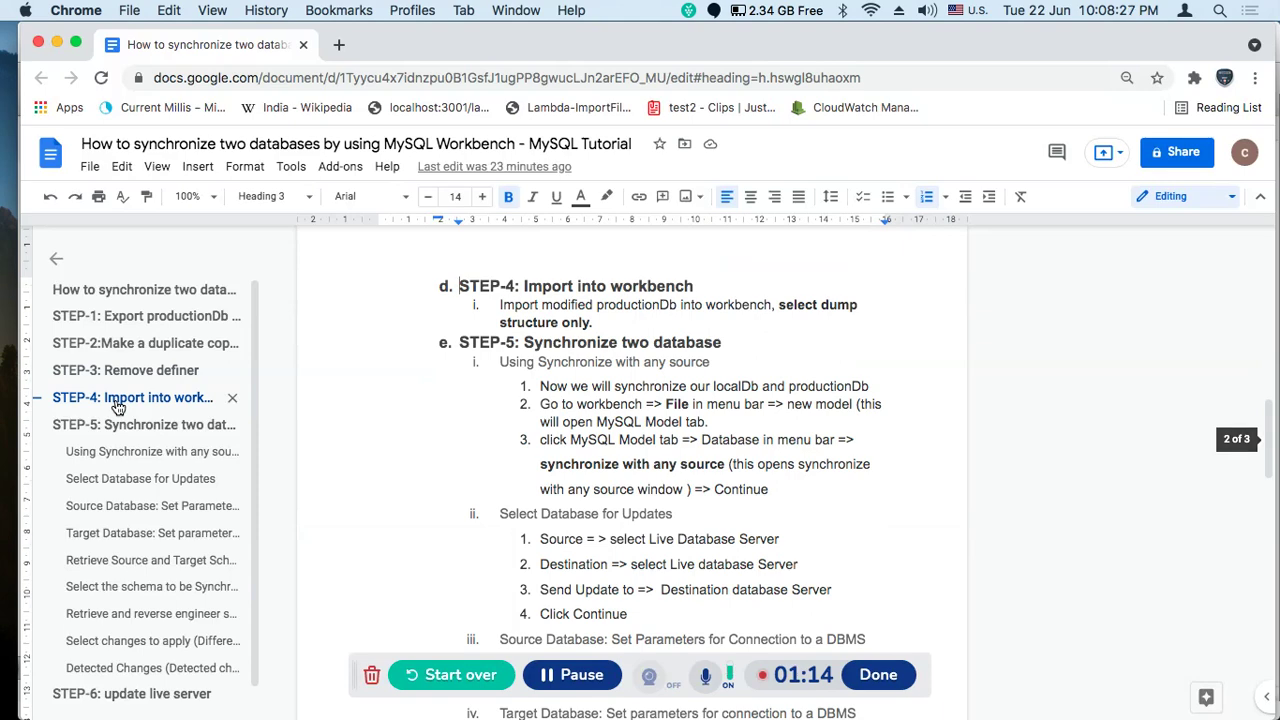
# - Review the tutorial document's sections on synchronizing the databases (STEP-5), updating the live server (STEP-6) and exporting productionDb (STEP-1)
pyautogui.click(110, 428)
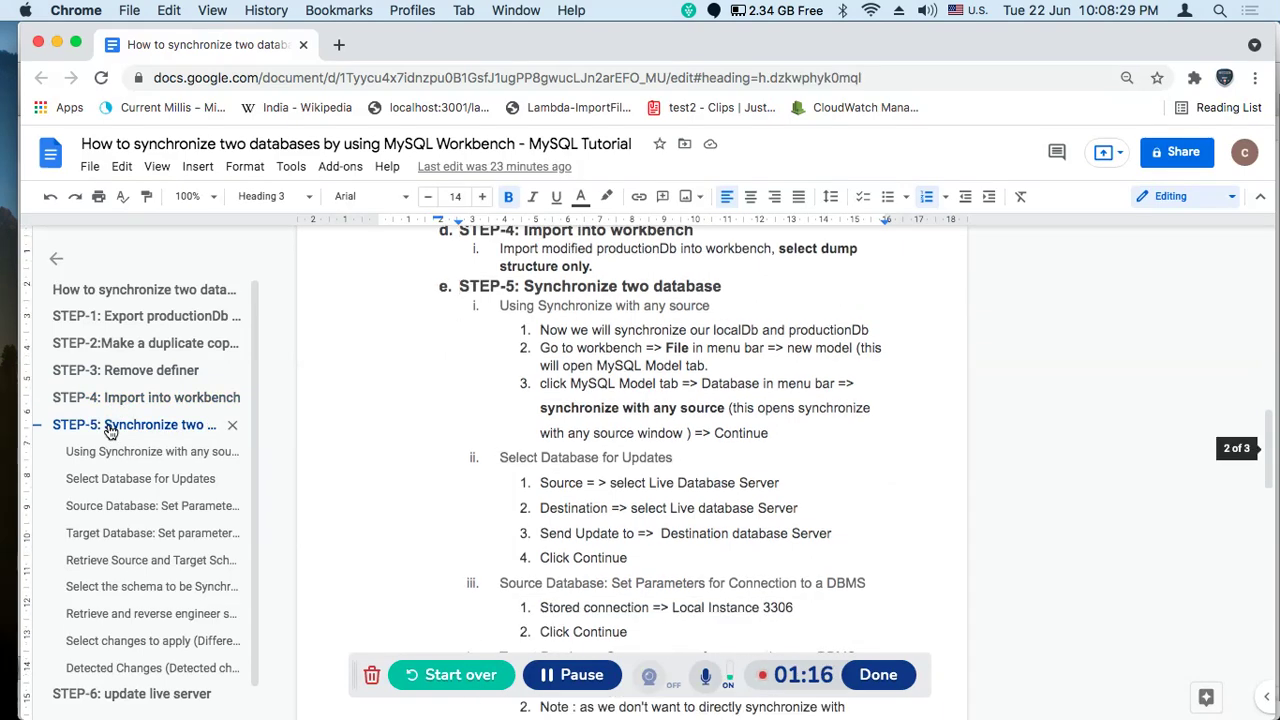
pyautogui.scroll(-1, 110, 480)
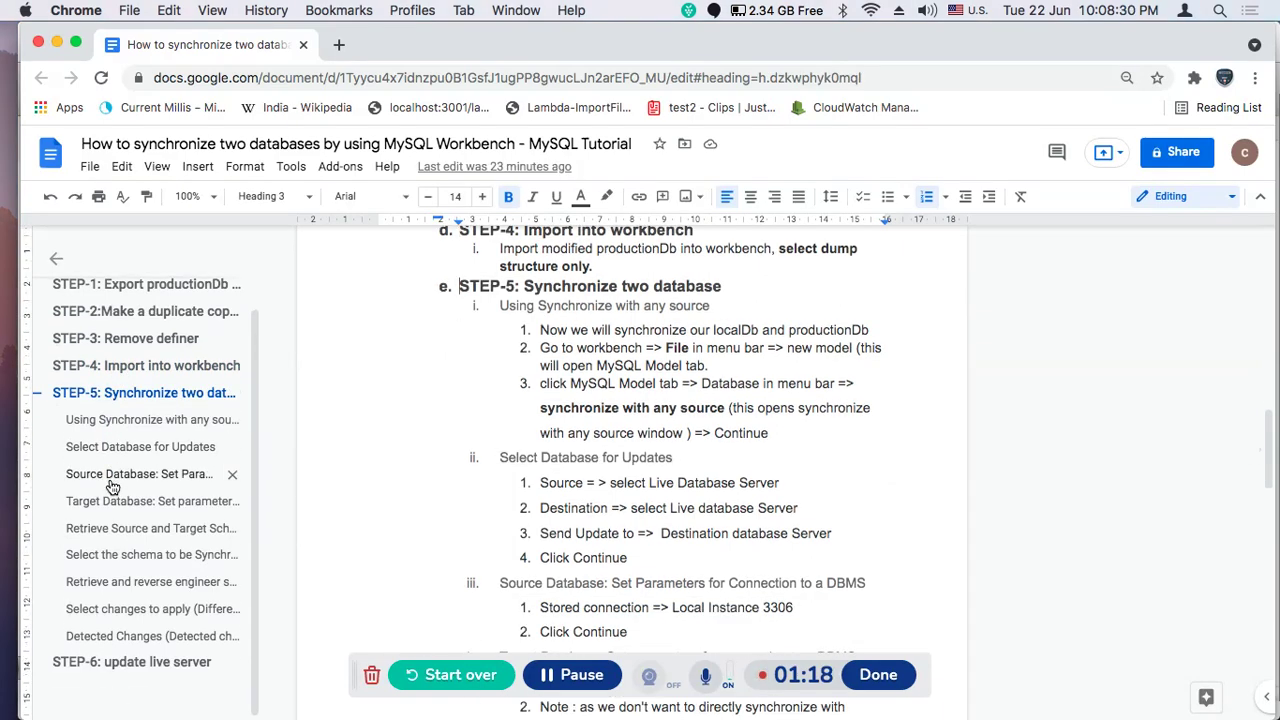
pyautogui.click(118, 661)
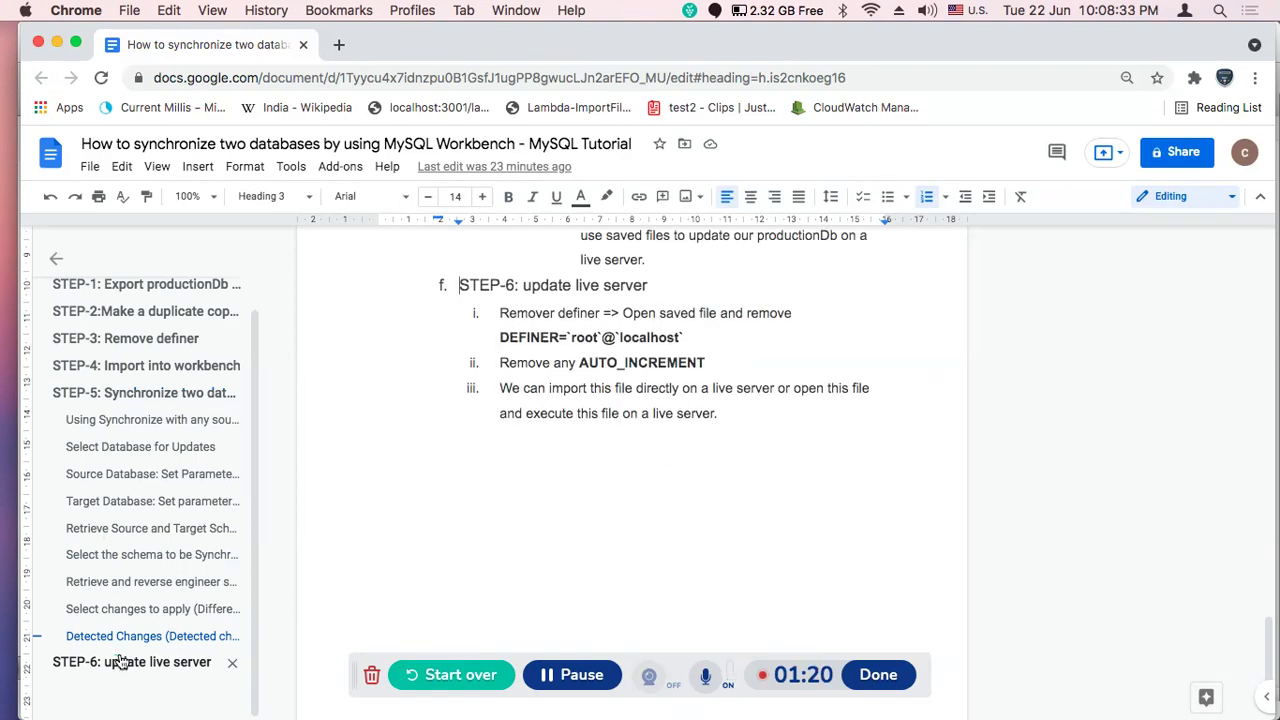
pyautogui.scroll(1, 115, 630)
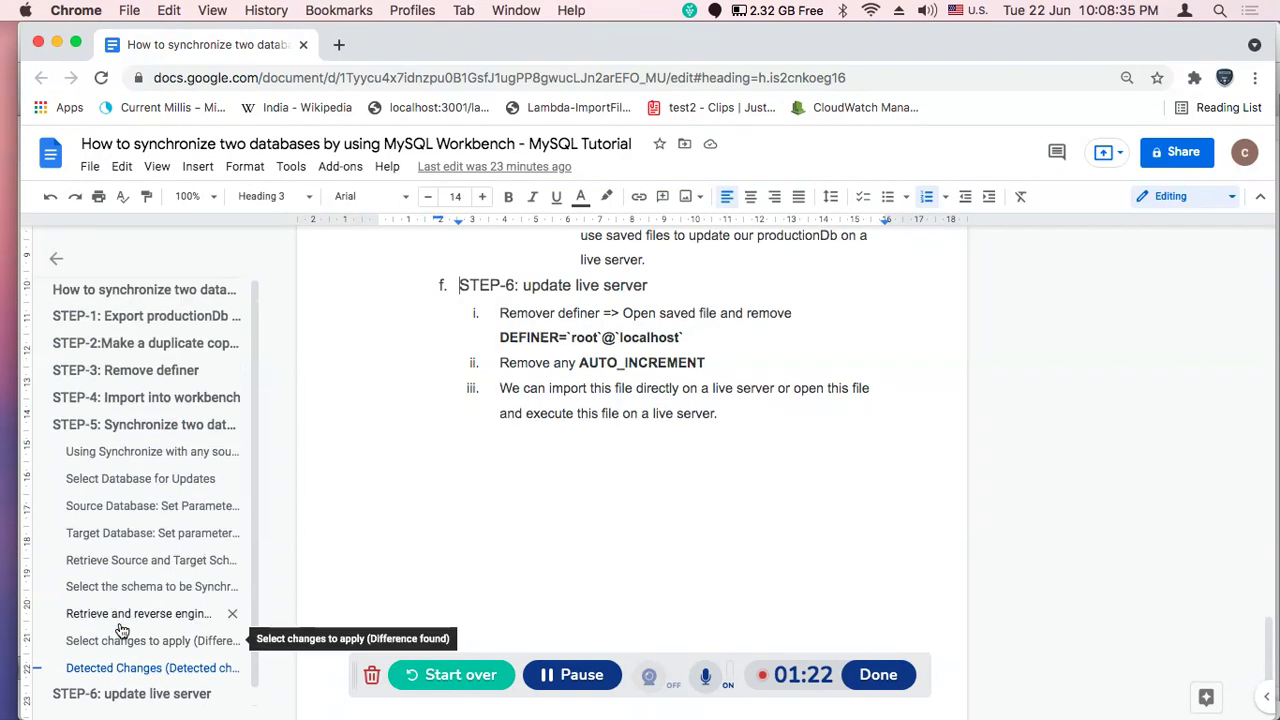
pyautogui.click(100, 321)
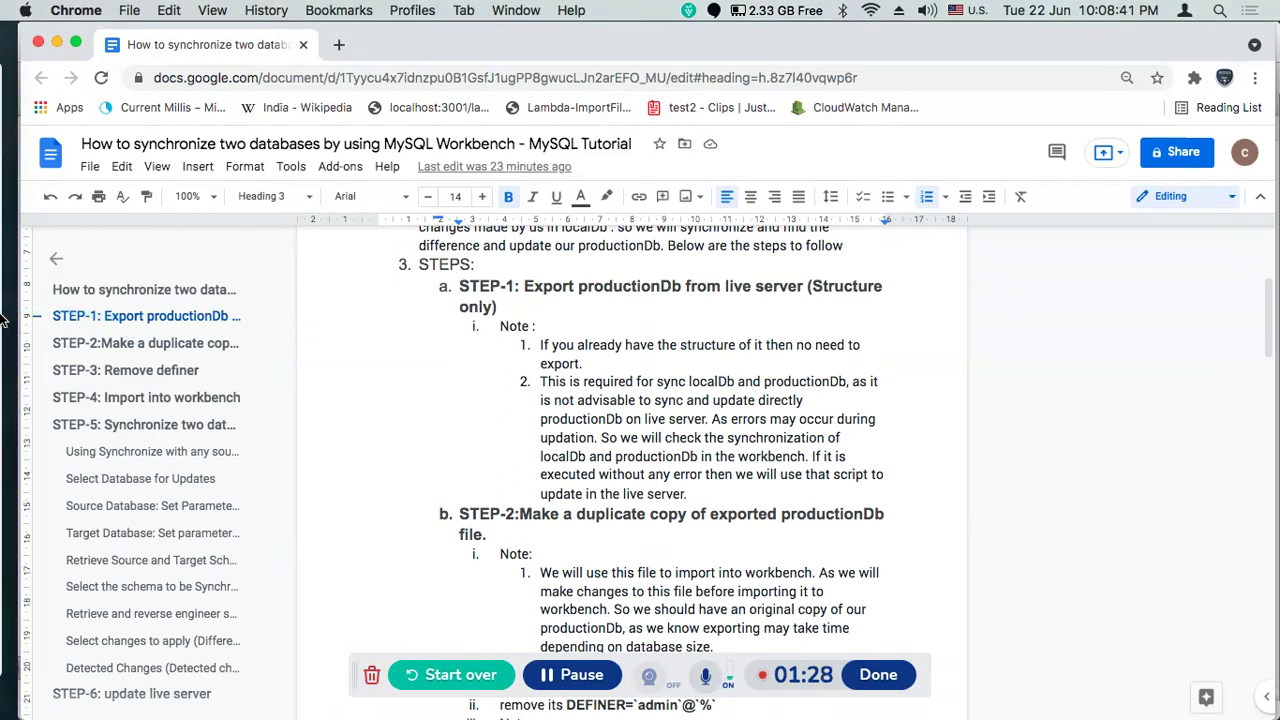
# - Switch to MySQL Workbench and examine the tables, stored procedures and functions of localDb on Local instance 3306
pyautogui.moveTo(10, 290)
pyautogui.click(34, 356)
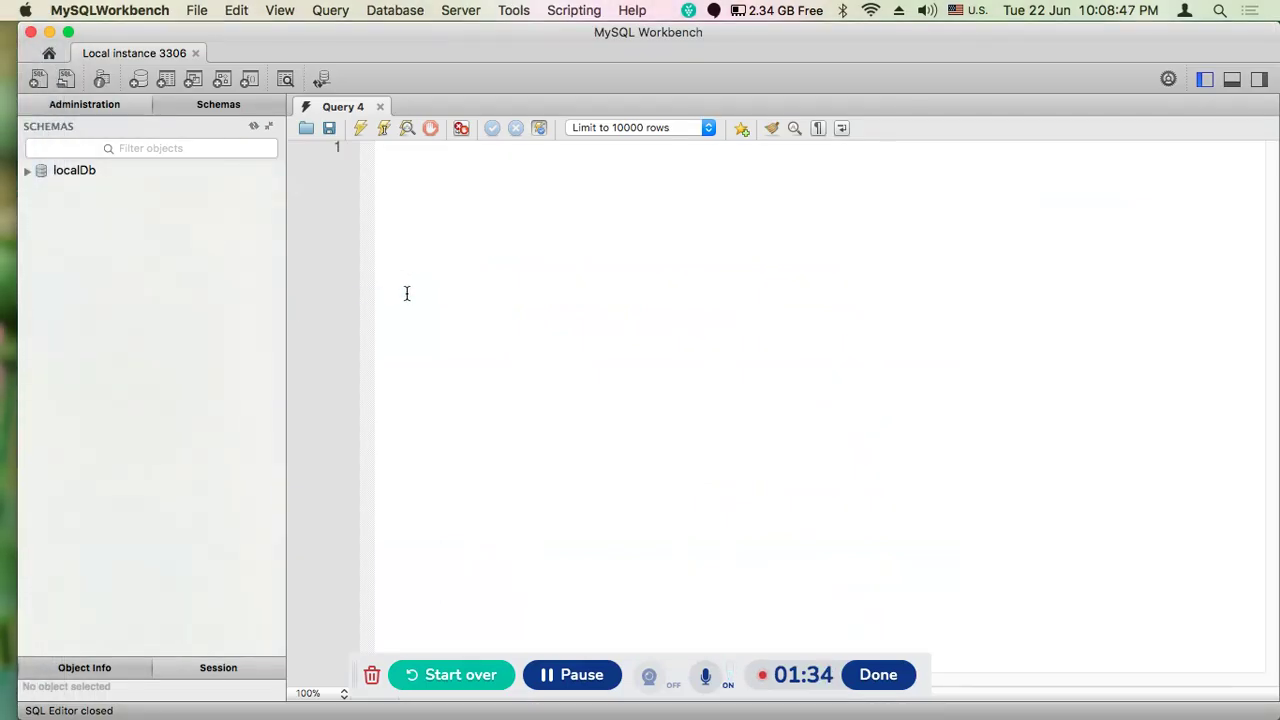
pyautogui.click(47, 54)
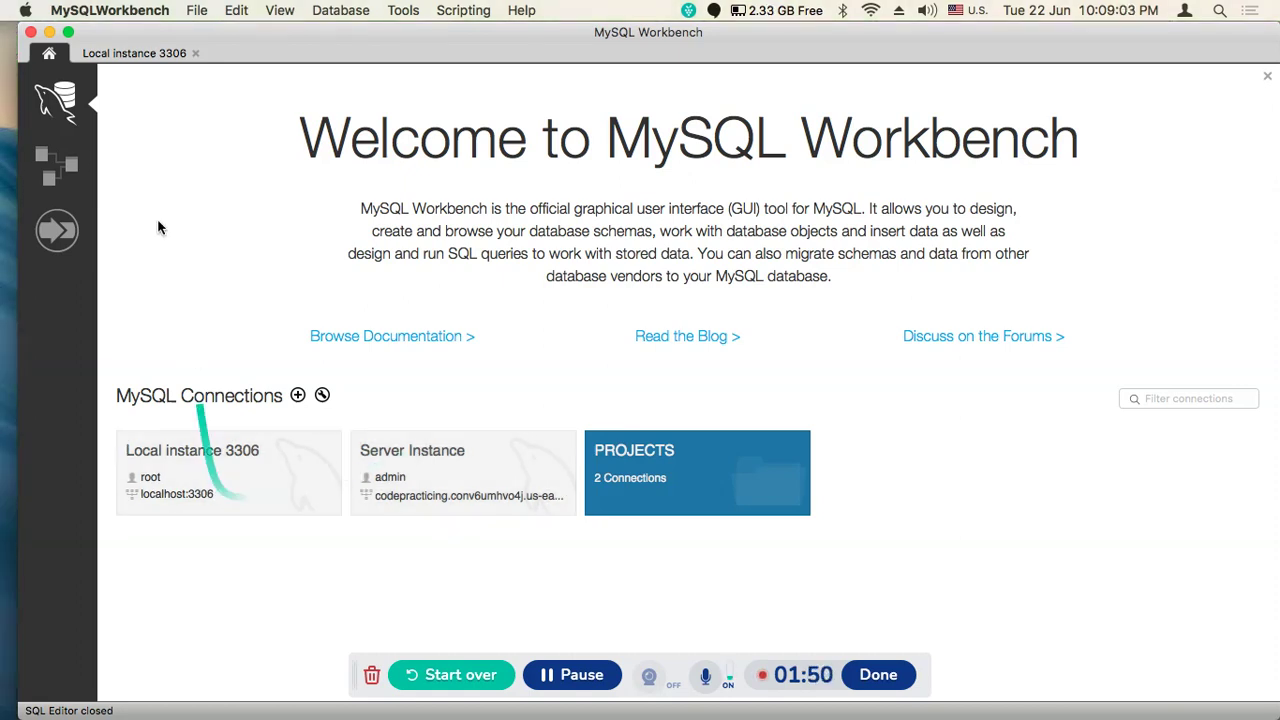
pyautogui.click(115, 55)
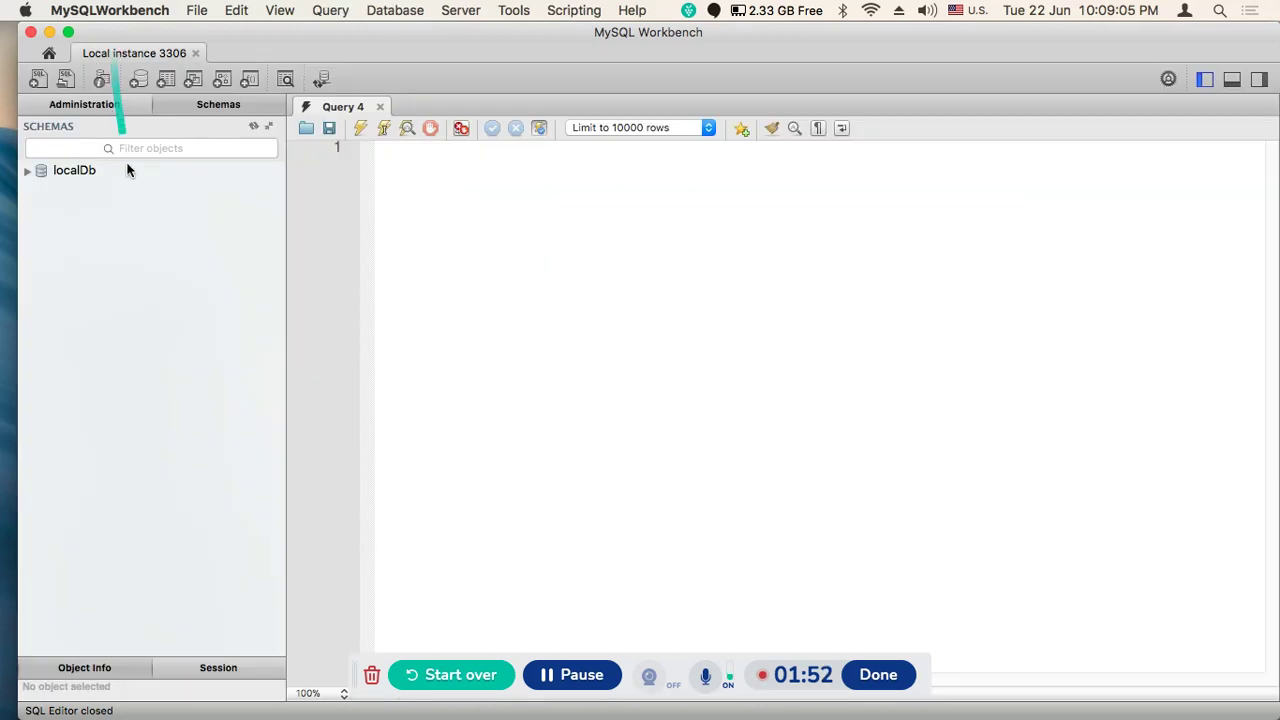
pyautogui.click(28, 172)
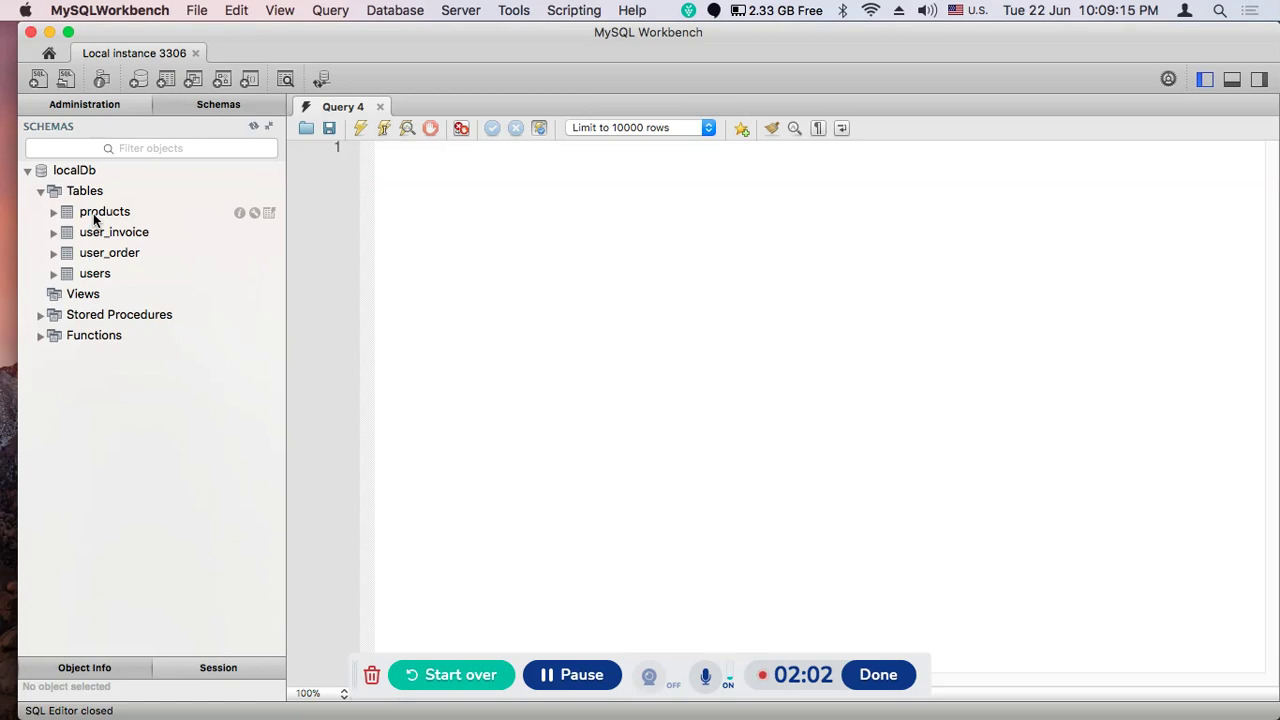
pyautogui.click(41, 316)
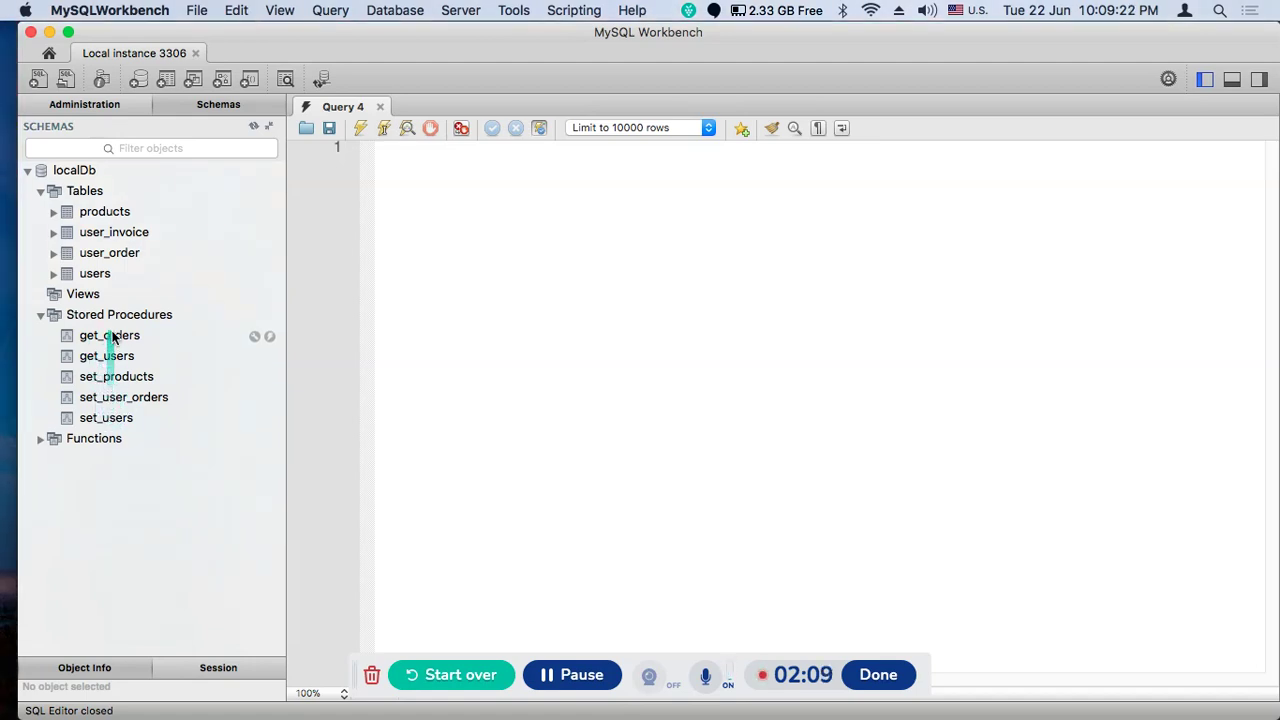
pyautogui.click(40, 439)
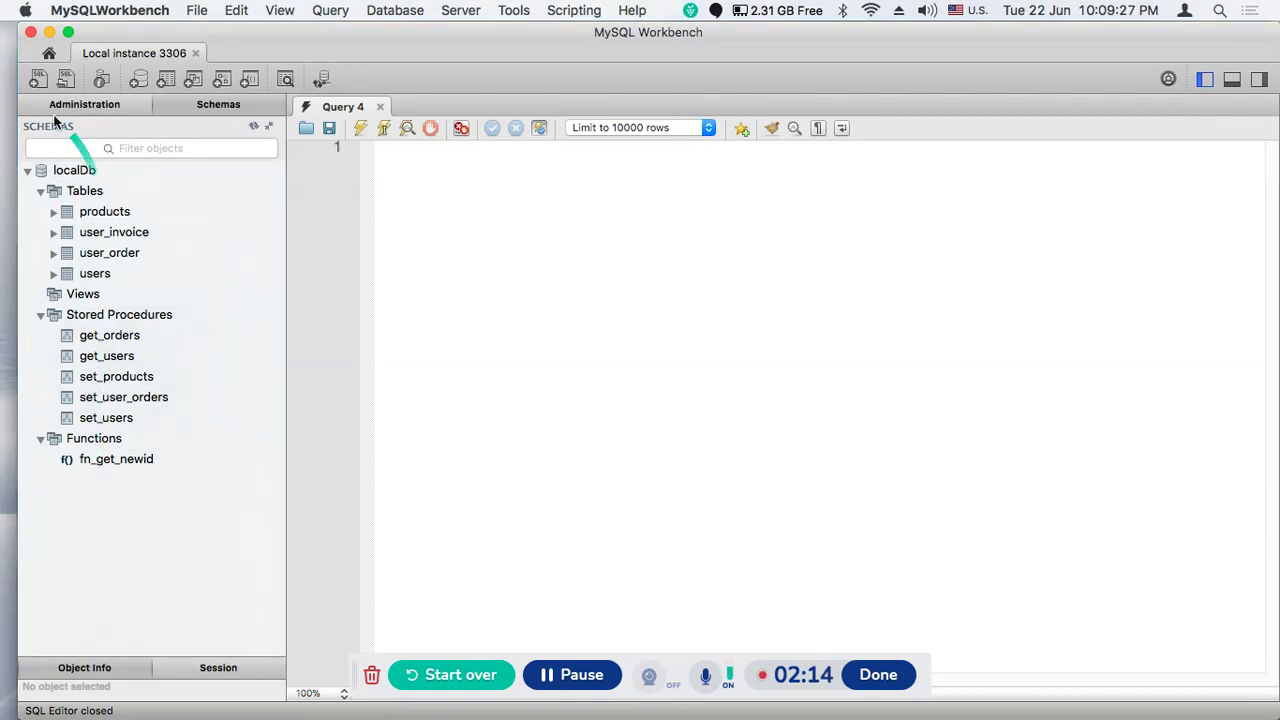
# - Open the Server Instance connection and list the tables of its productionDb schema
pyautogui.click(49, 54)
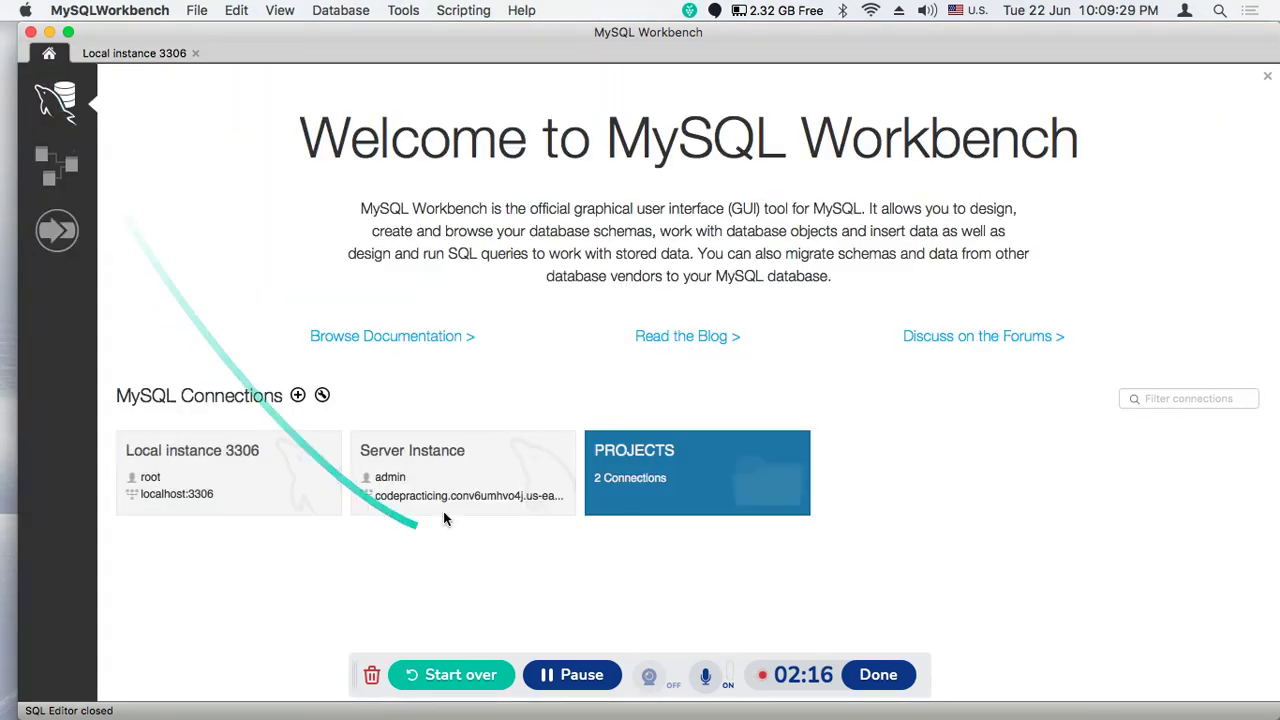
pyautogui.click(436, 482)
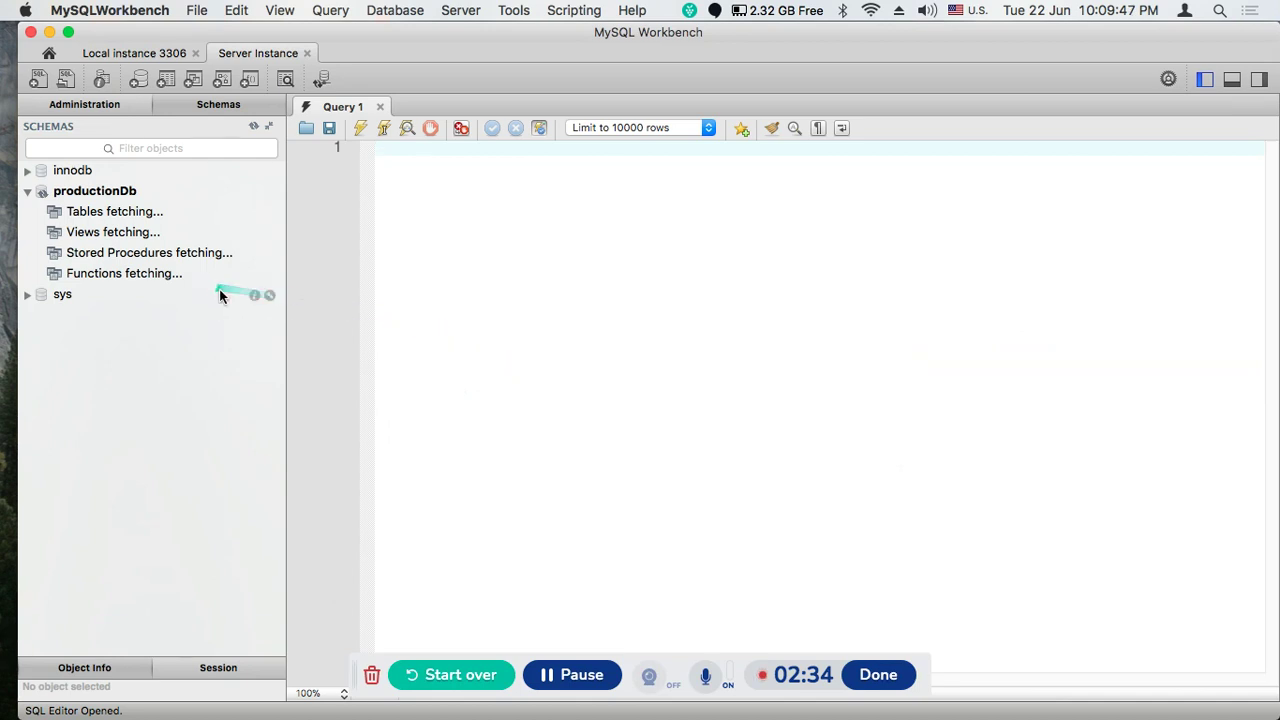
pyautogui.click(40, 212)
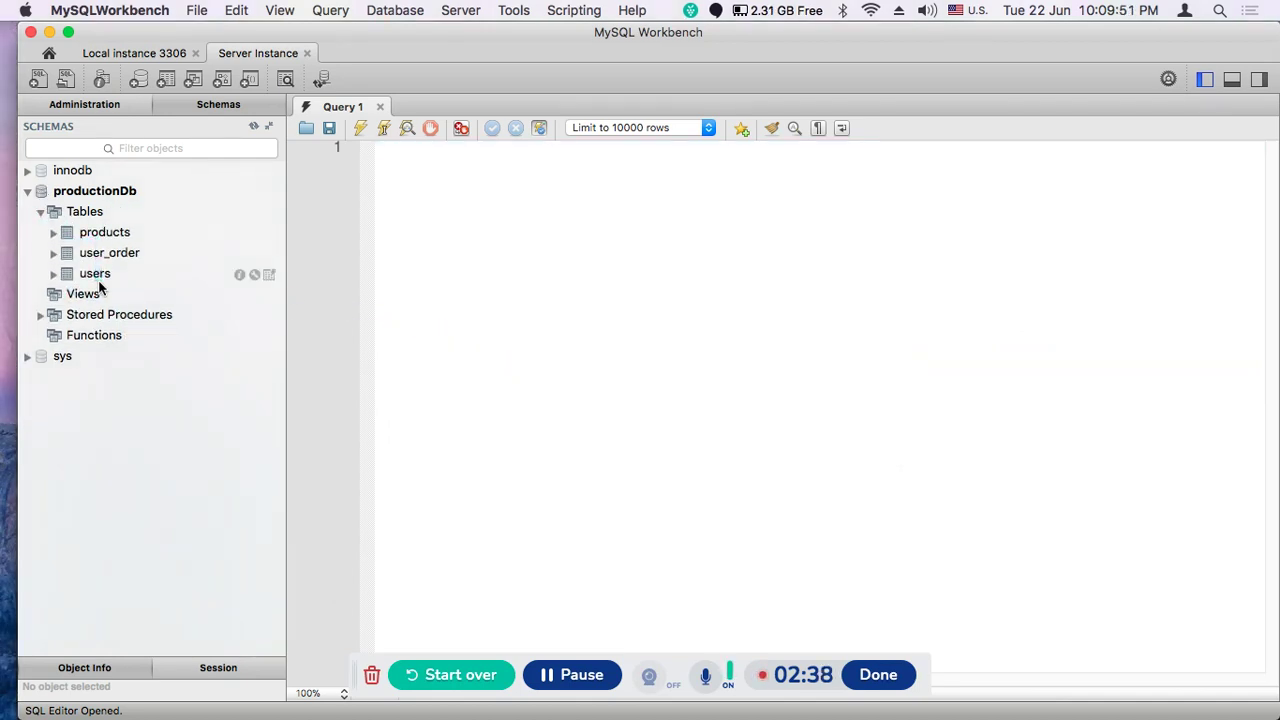
# - Compare the tables, stored procedures and functions of productionDb on Server Instance with those of localDb on Local instance 3306
pyautogui.click(111, 53)
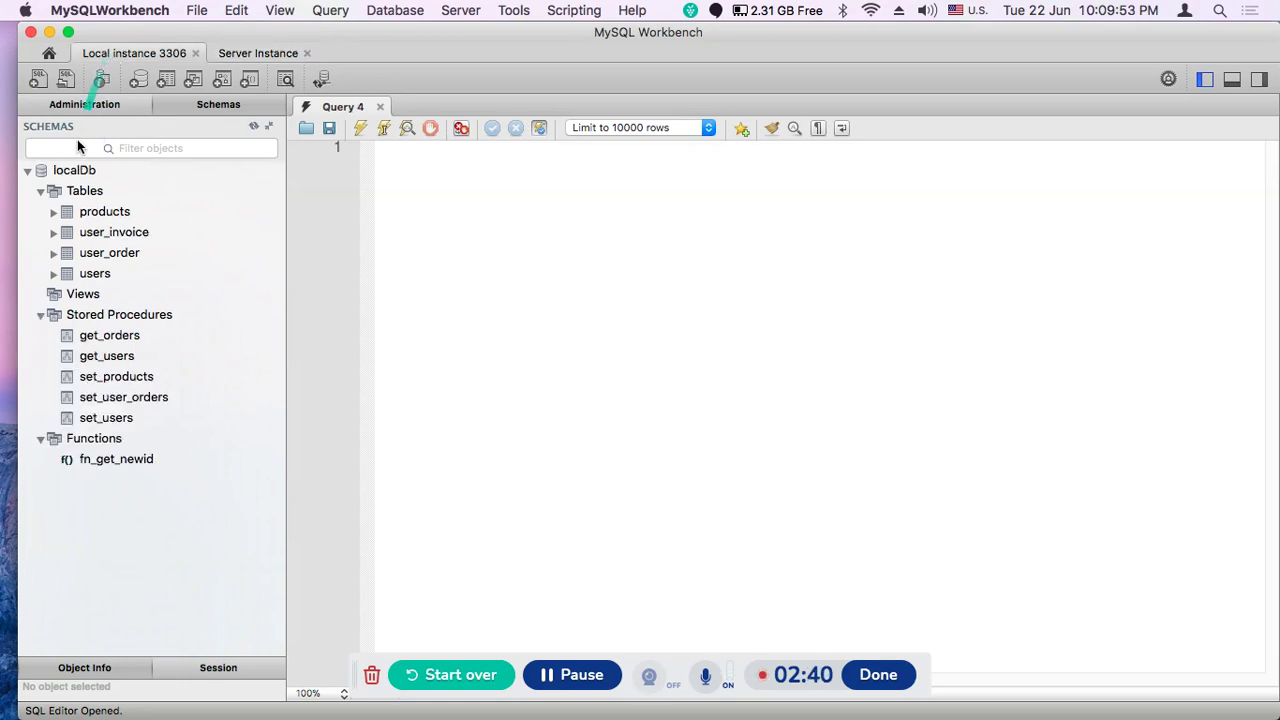
pyautogui.click(224, 53)
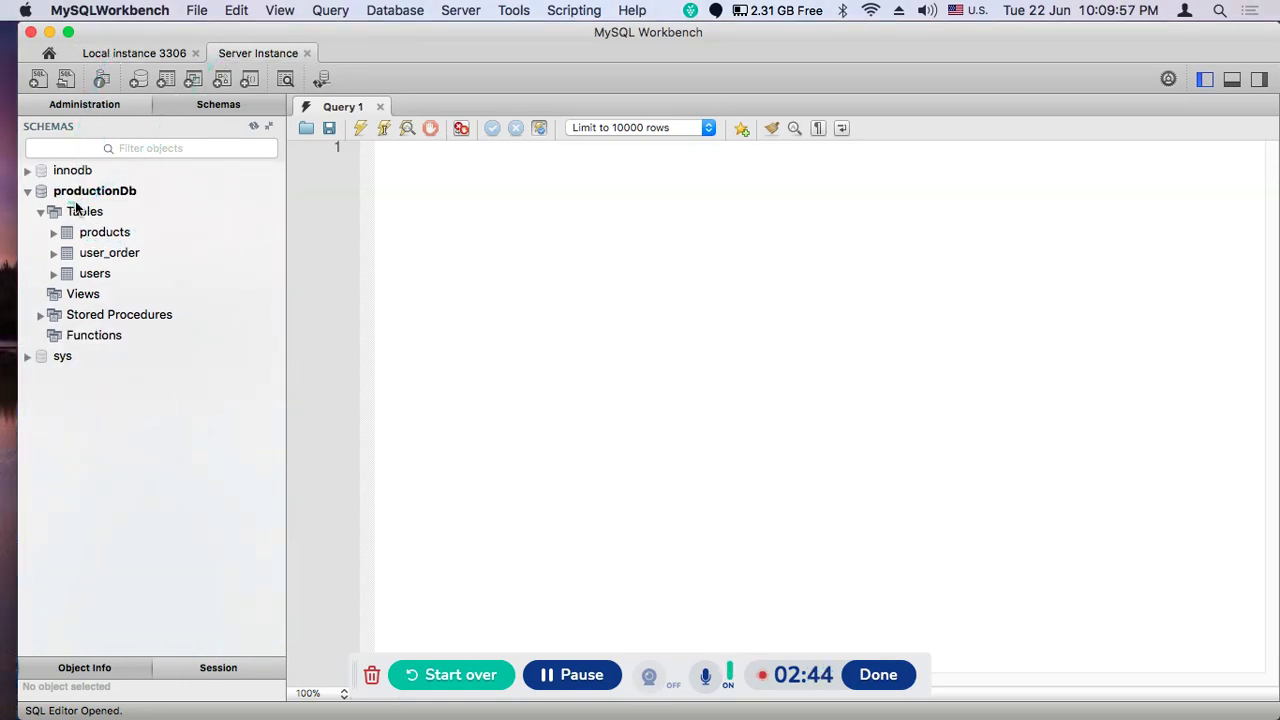
pyautogui.click(40, 316)
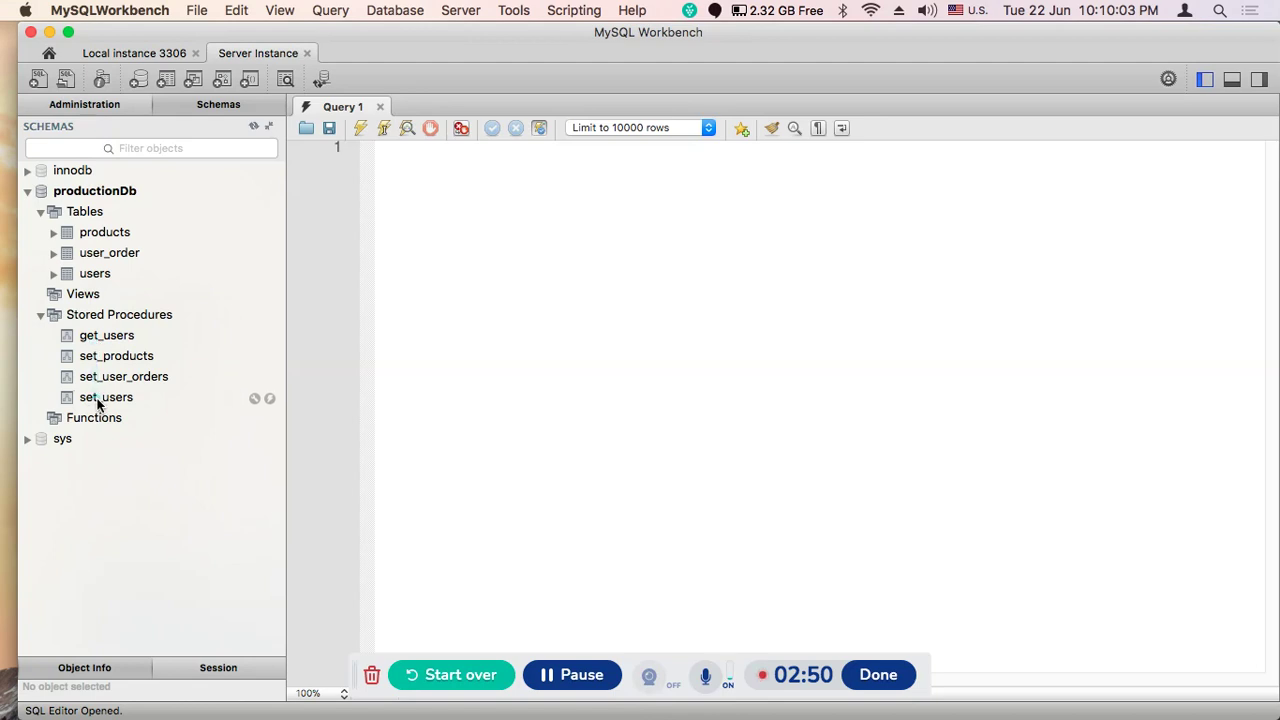
pyautogui.click(138, 54)
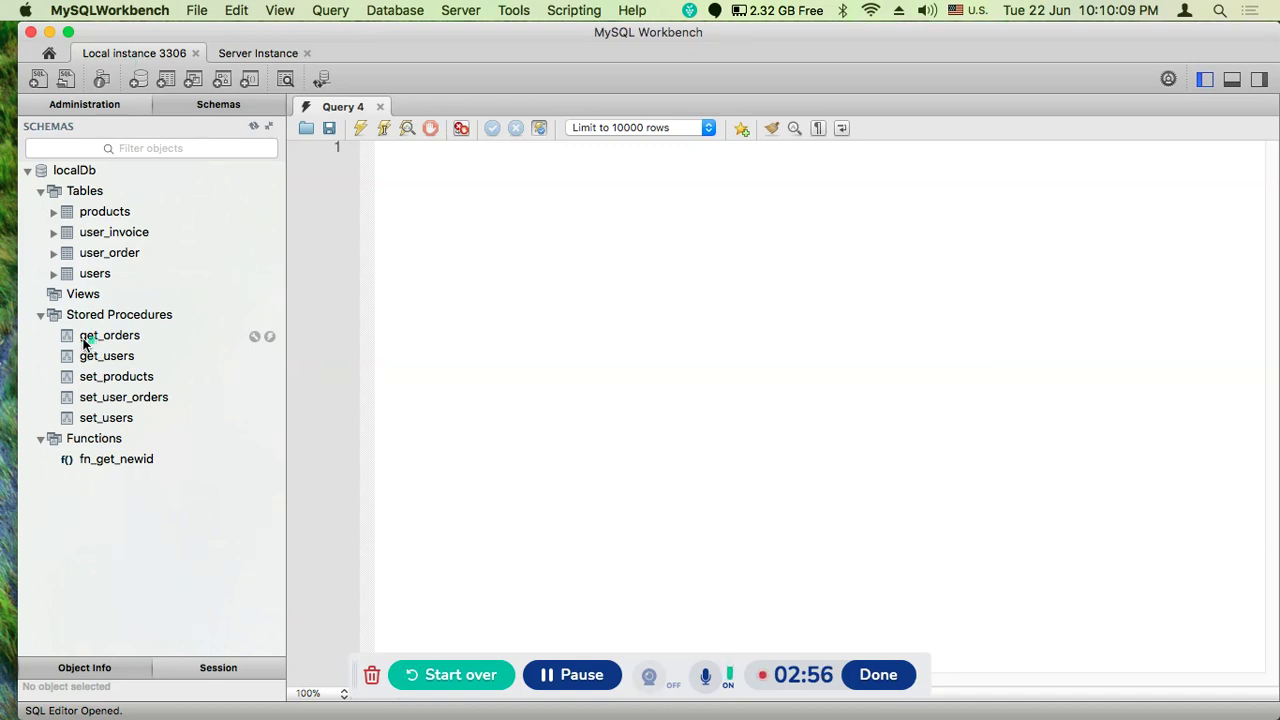
pyautogui.click(244, 53)
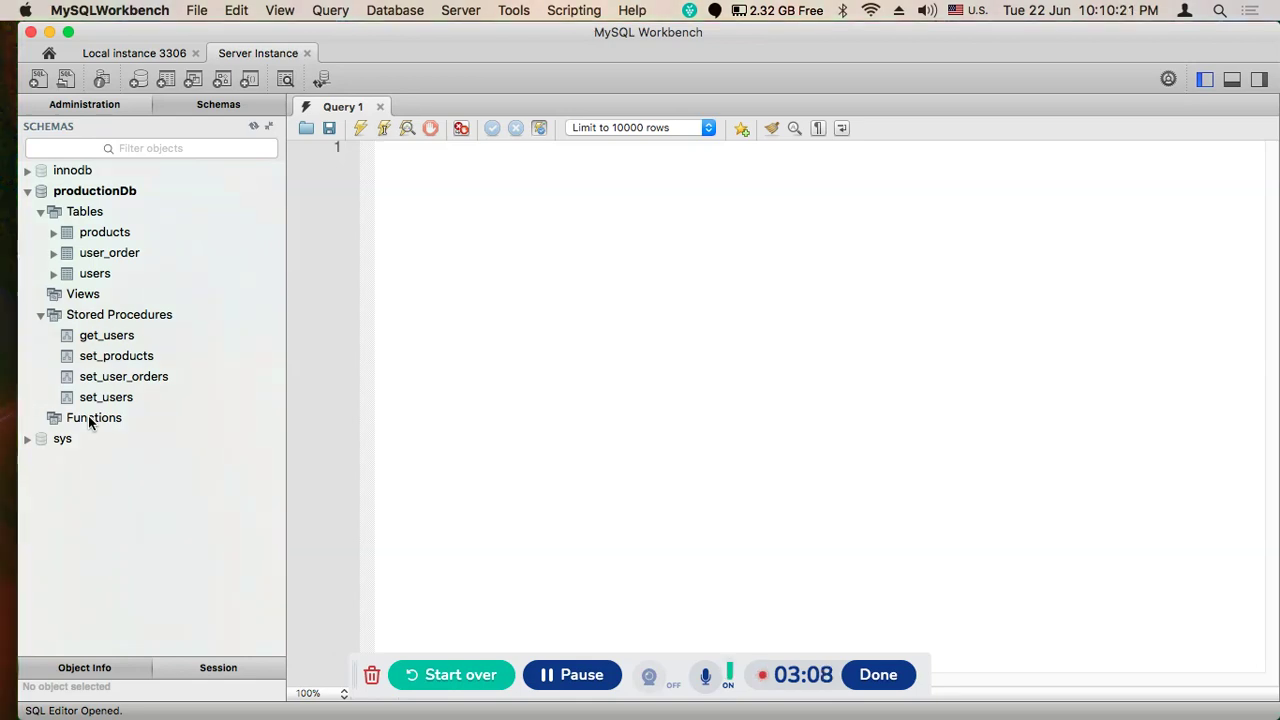
pyautogui.click(127, 55)
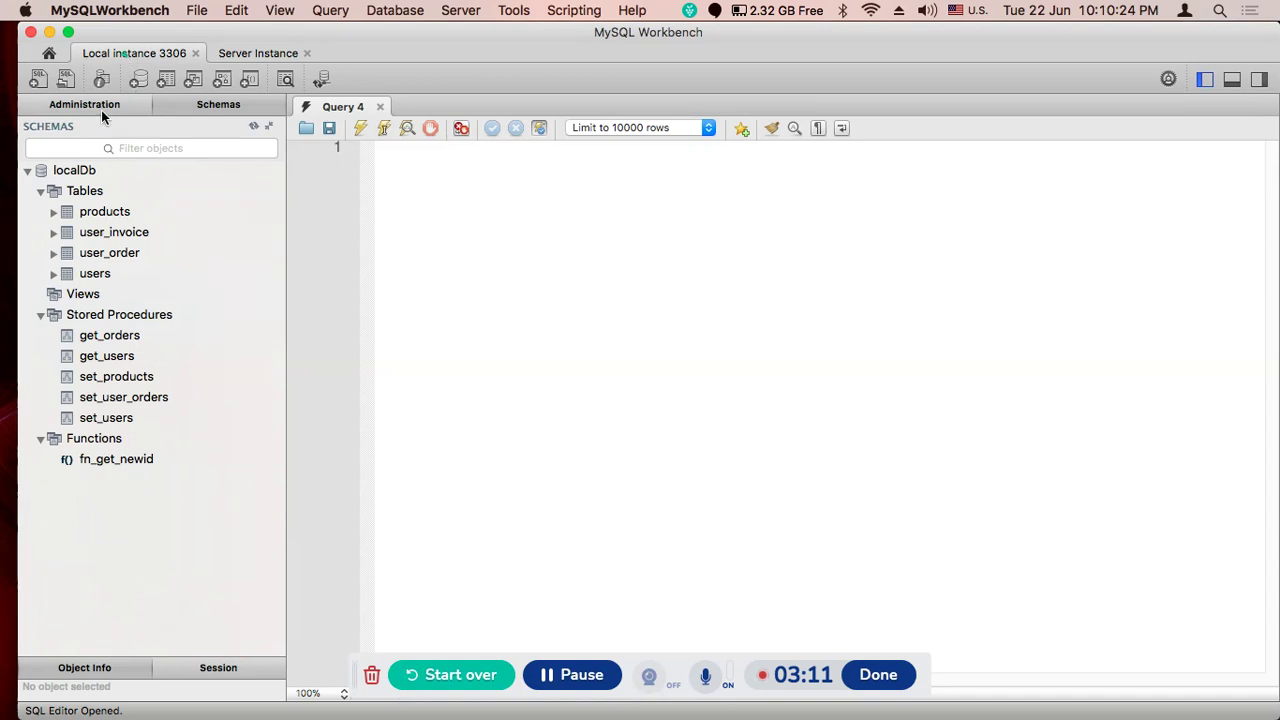
pyautogui.click(264, 53)
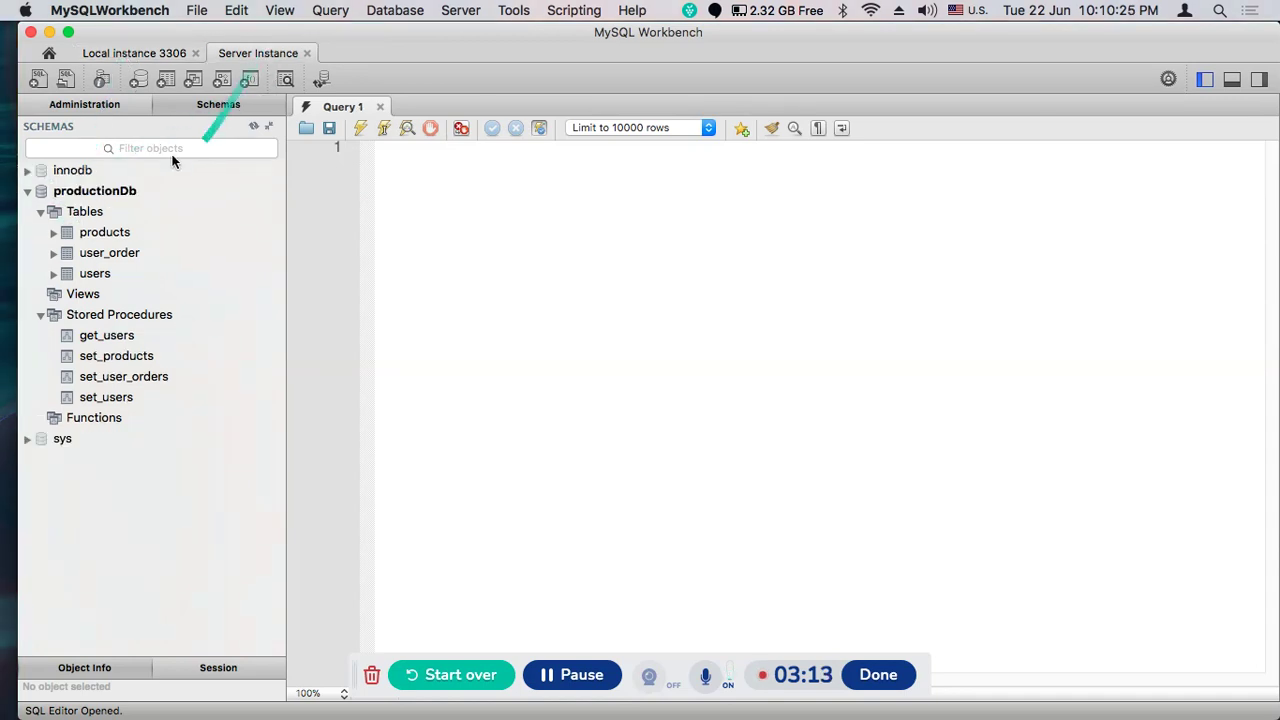
pyautogui.click(119, 53)
# - Switch to the tutorial document in Chrome and read the STEP-1 heading on exporting productionDb from the live server
pyautogui.moveTo(8, 205)
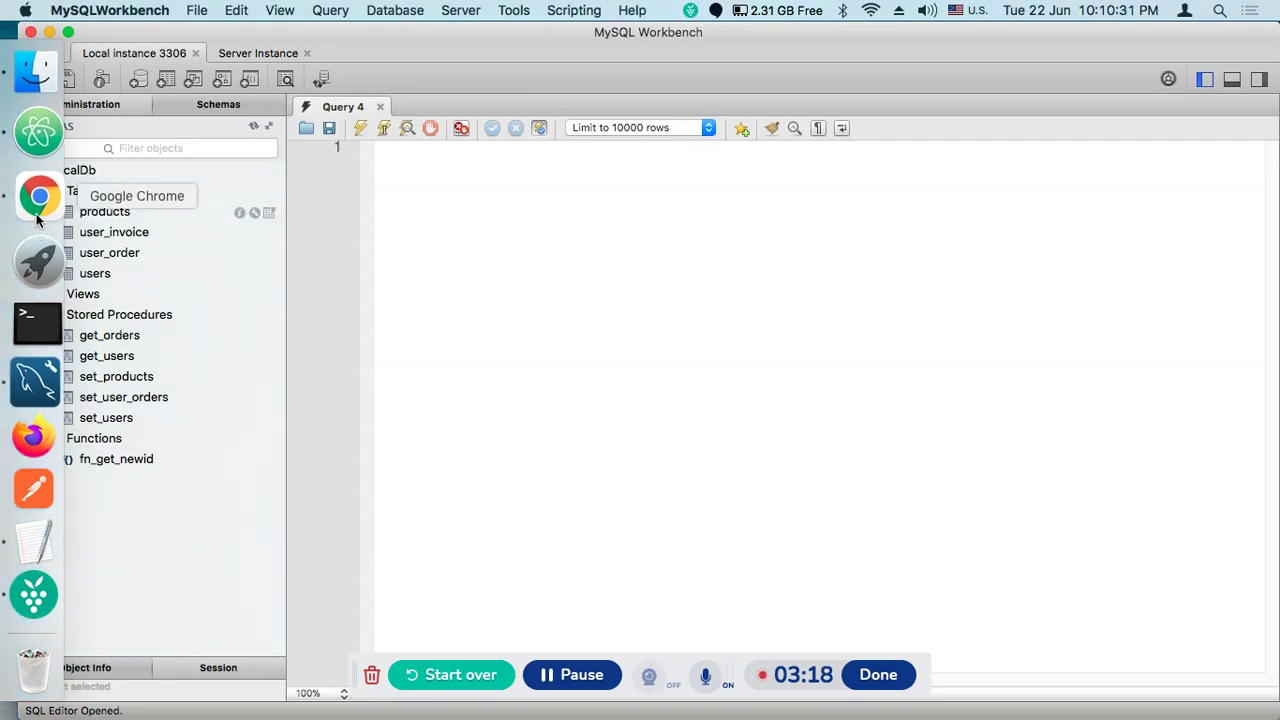
pyautogui.click(40, 205)
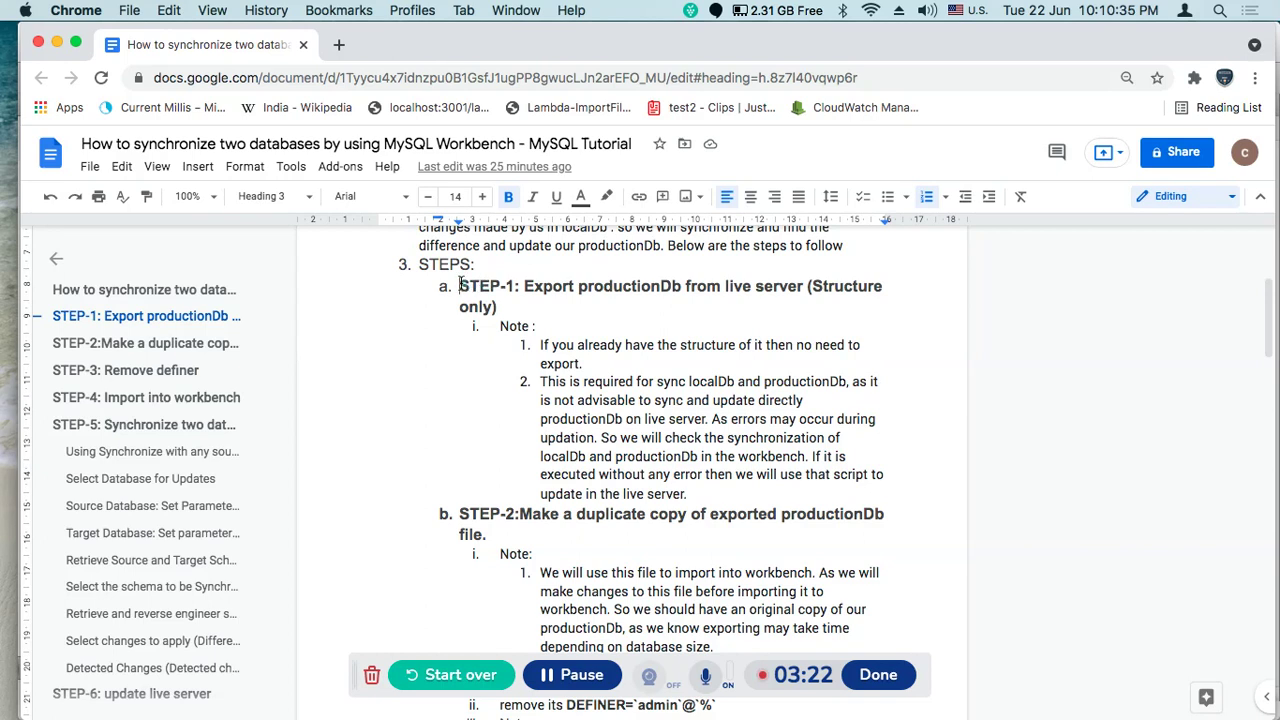
pyautogui.tripleClick(500, 290)
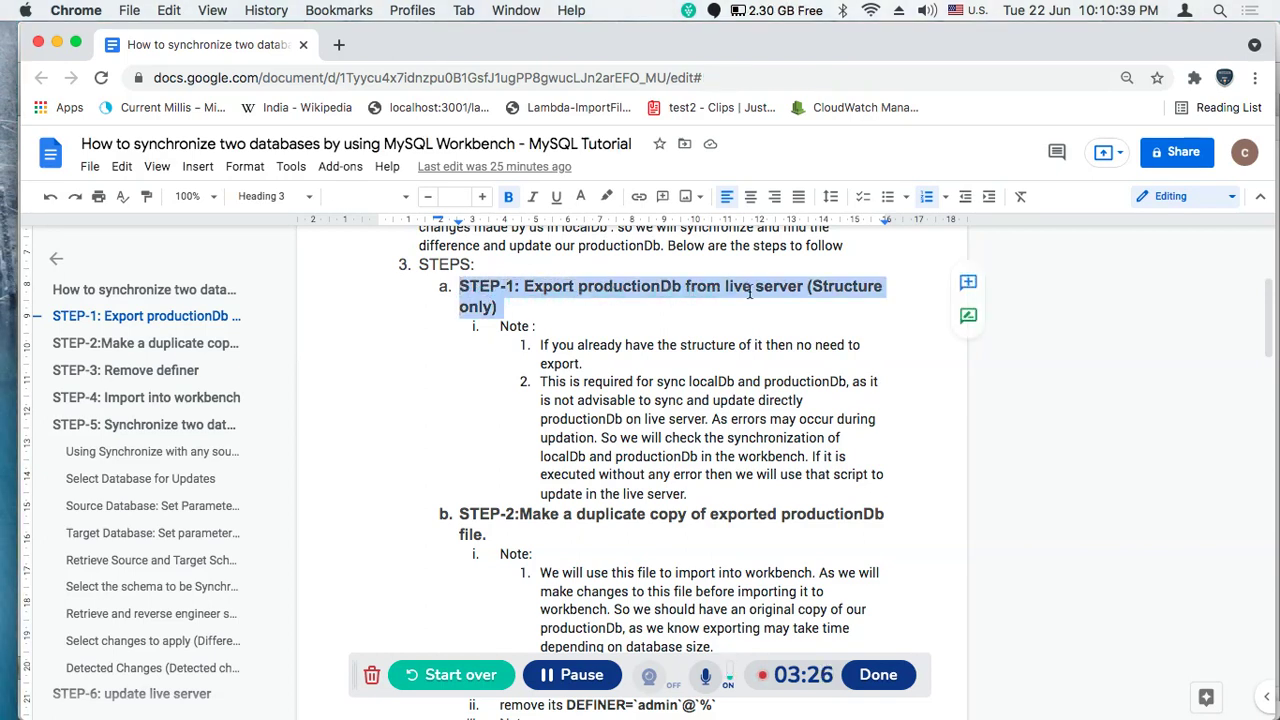
pyautogui.click(813, 287)
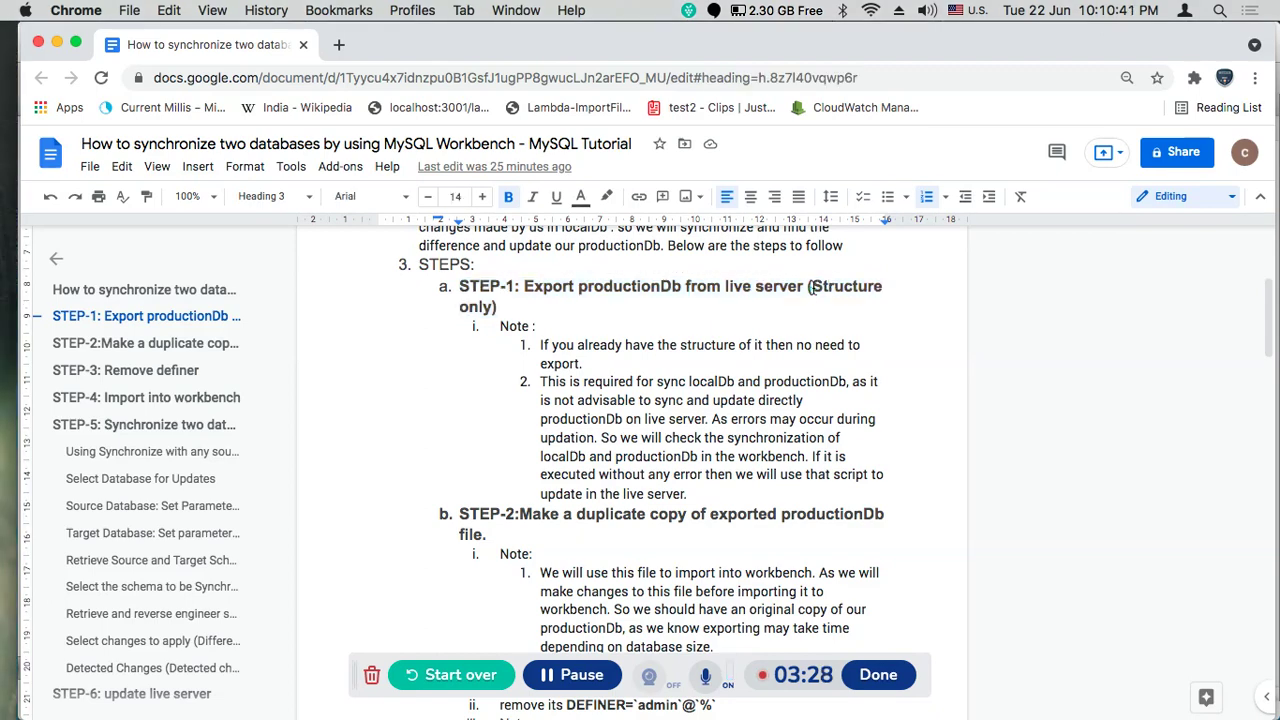
# - Switch back to MySQL Workbench and open Data Export for the Server Instance connection
pyautogui.moveTo(1, 303)
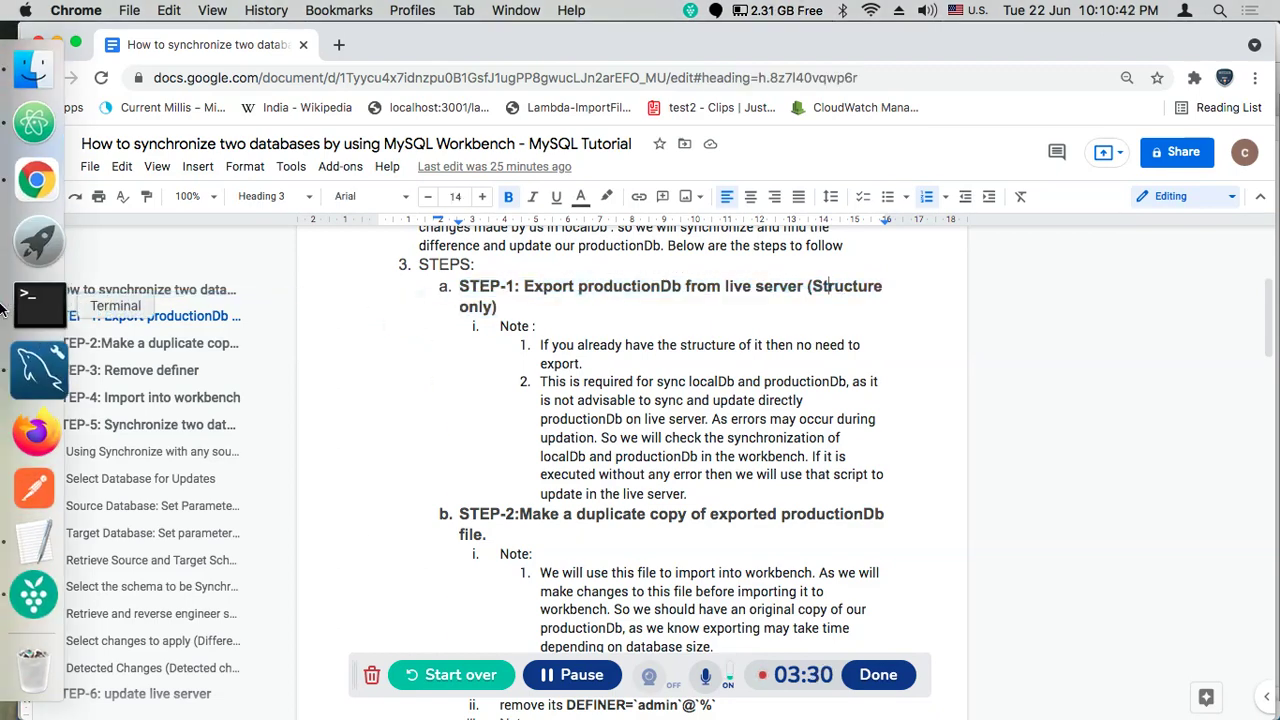
pyautogui.click(43, 349)
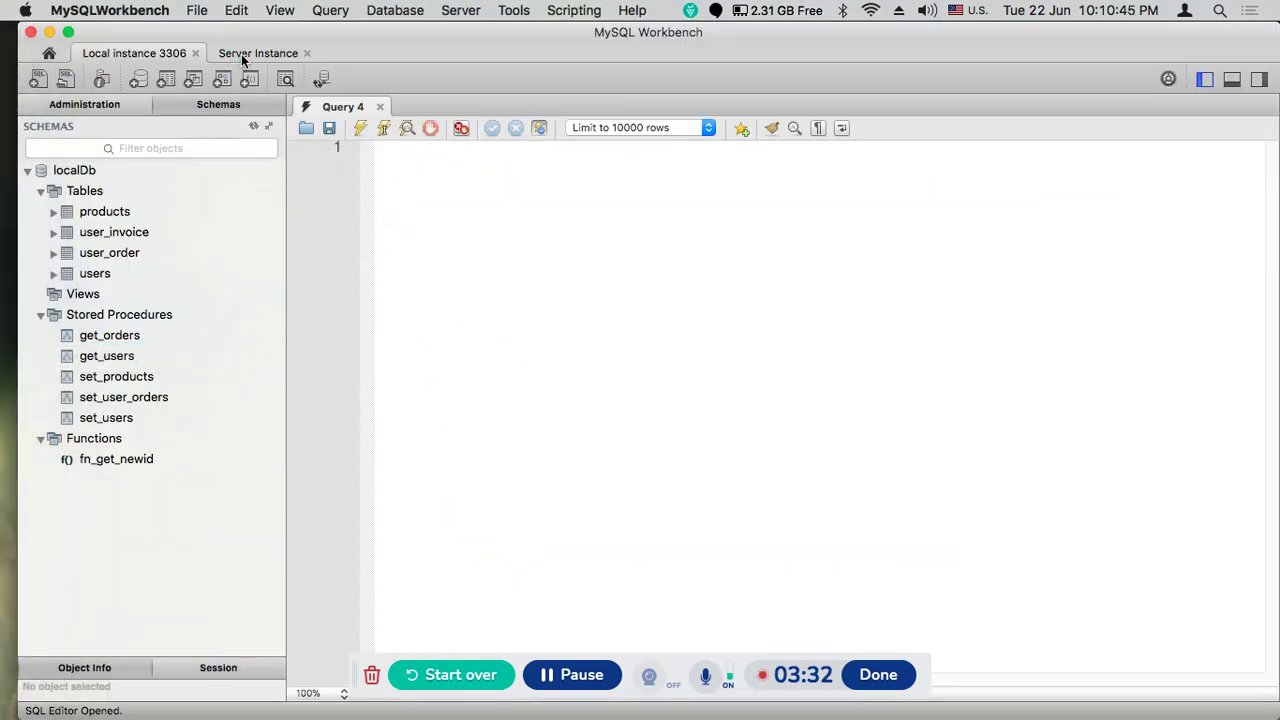
pyautogui.click(244, 55)
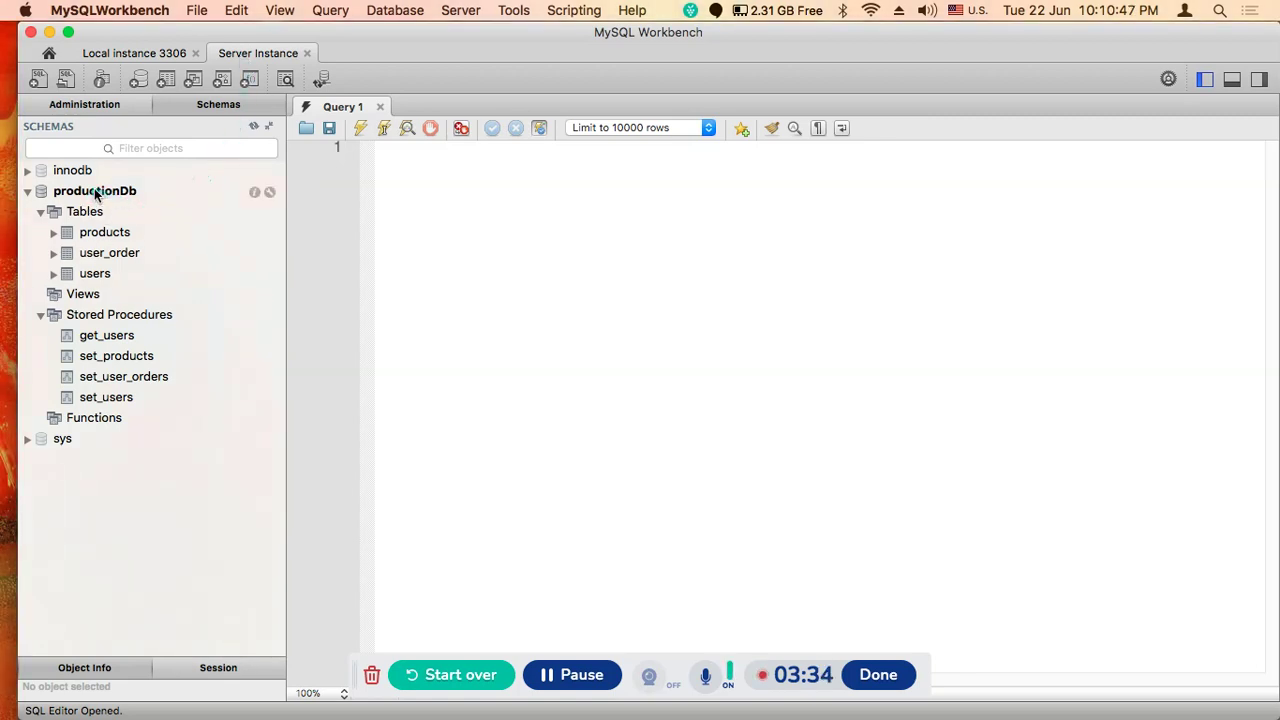
pyautogui.click(84, 105)
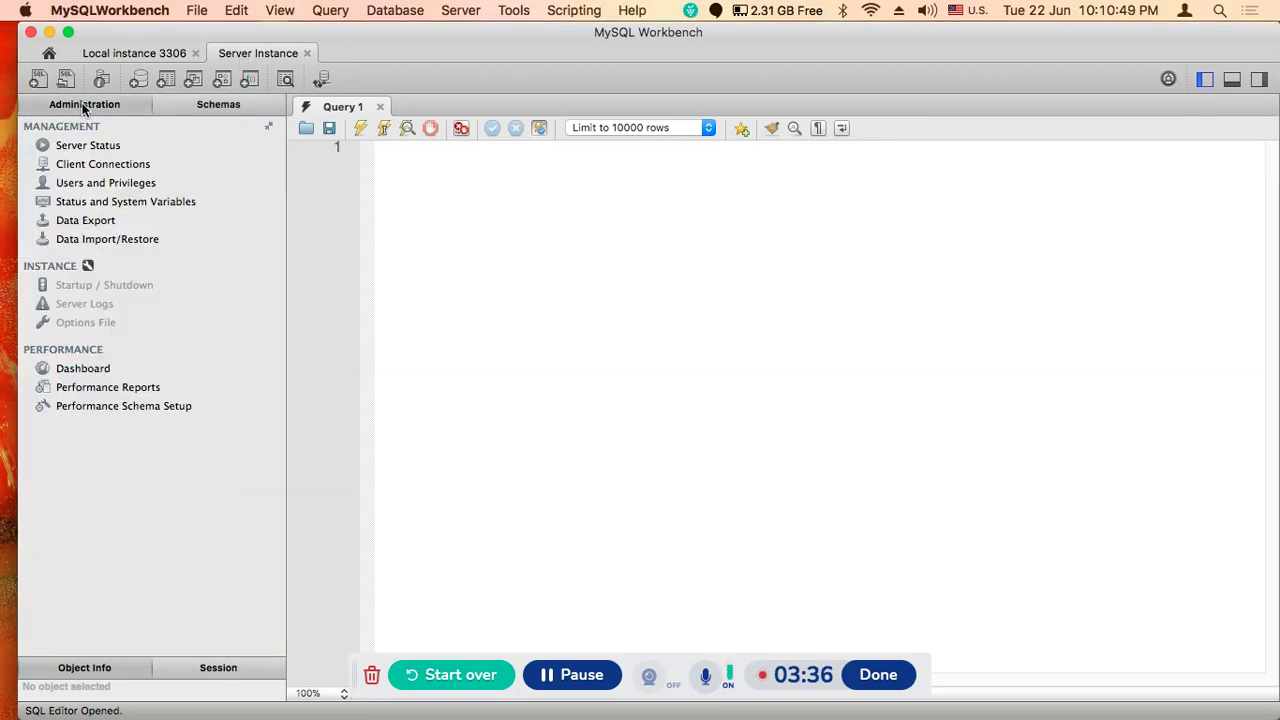
pyautogui.click(67, 222)
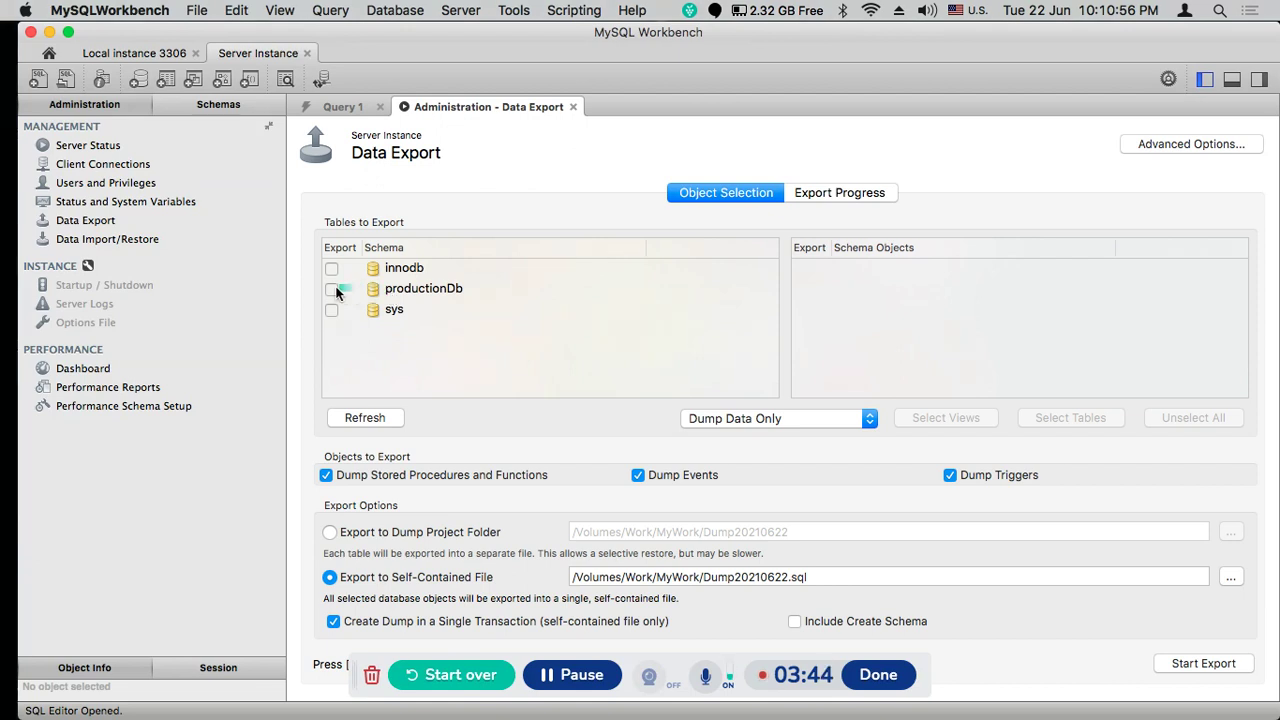
# - Select the productionDb schema for export and set the dump type to Dump Structure Only
pyautogui.click(331, 289)
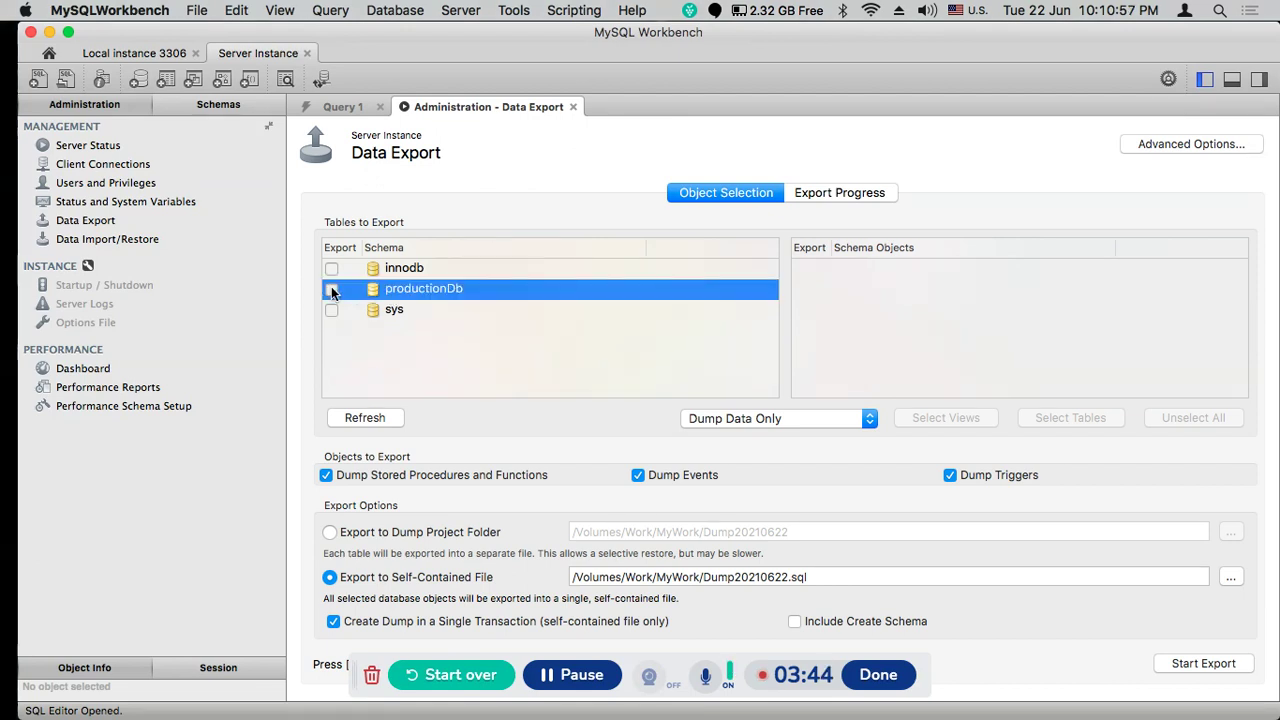
pyautogui.click(331, 289)
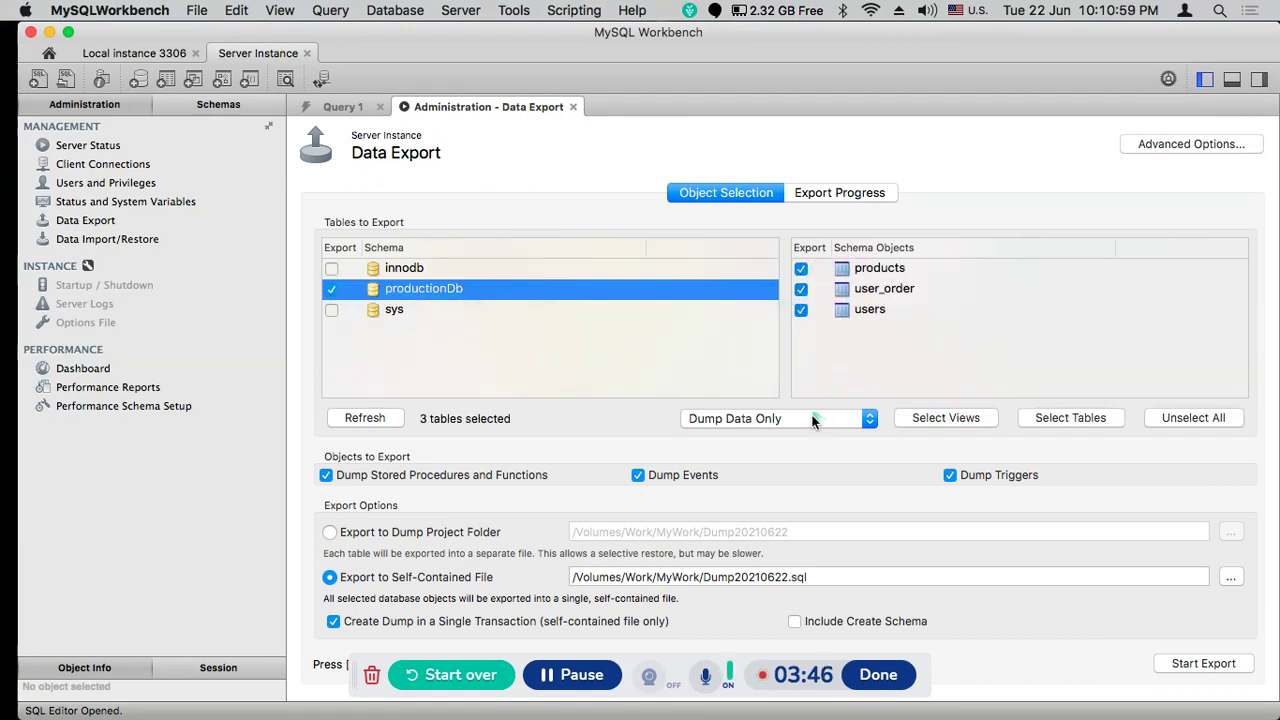
pyautogui.click(734, 419)
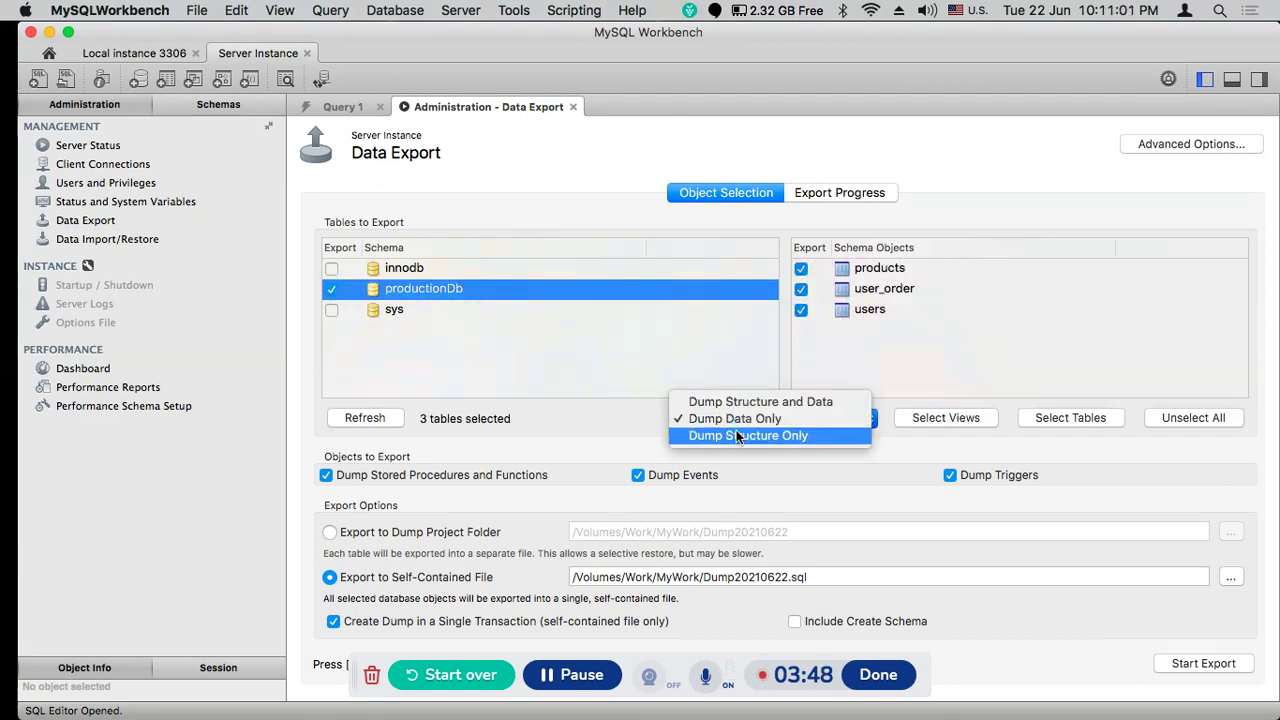
pyautogui.click(736, 431)
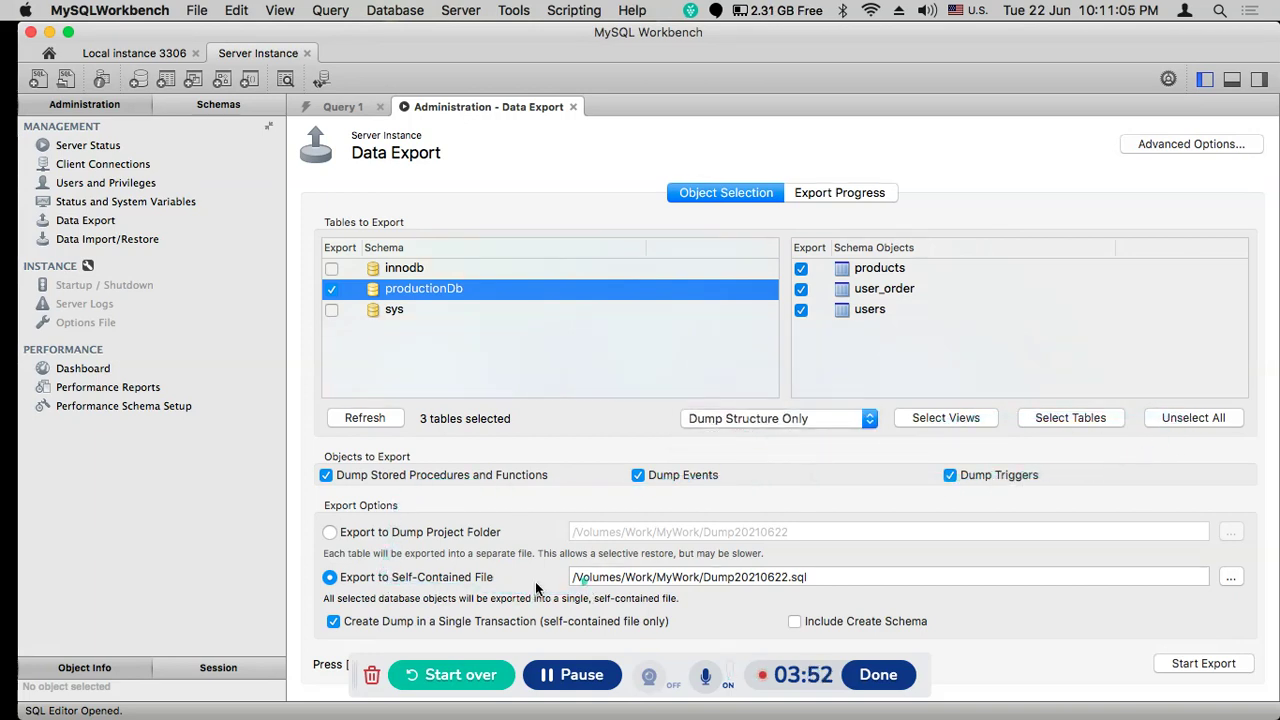
# - Set the self-contained export file to productionDb.sql on the Desktop
pyautogui.click(1222, 570)
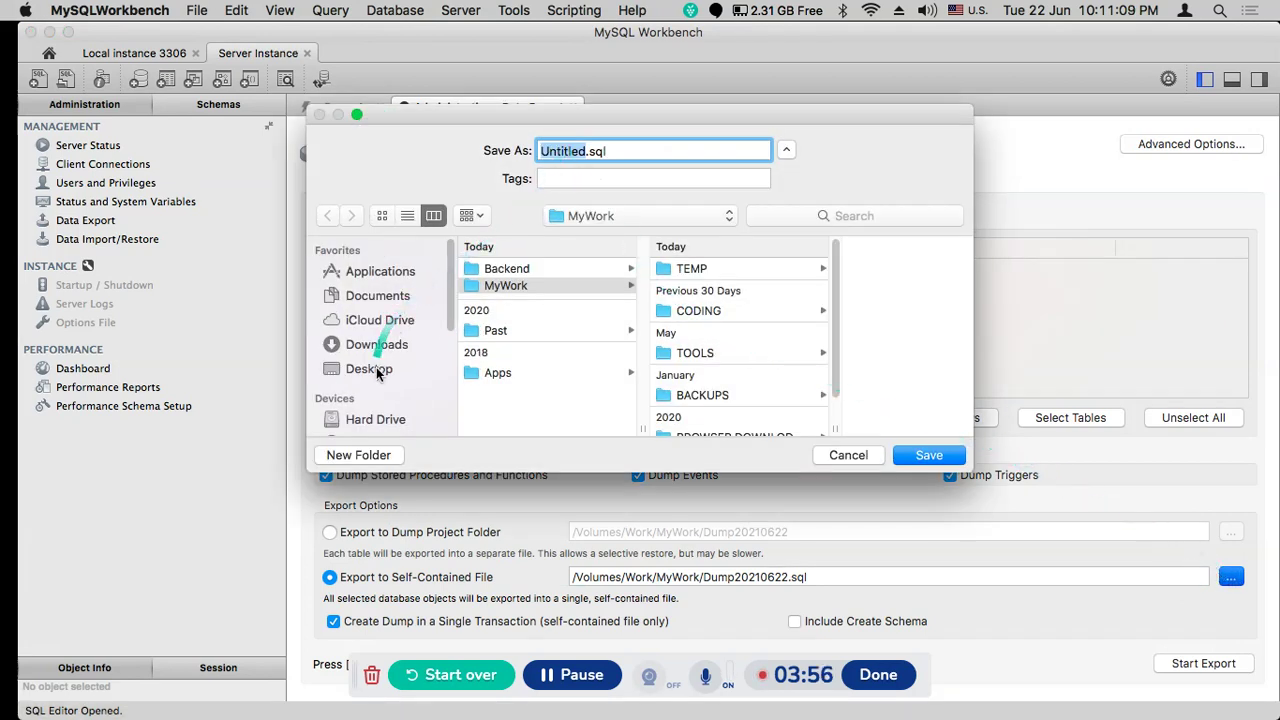
pyautogui.click(370, 369)
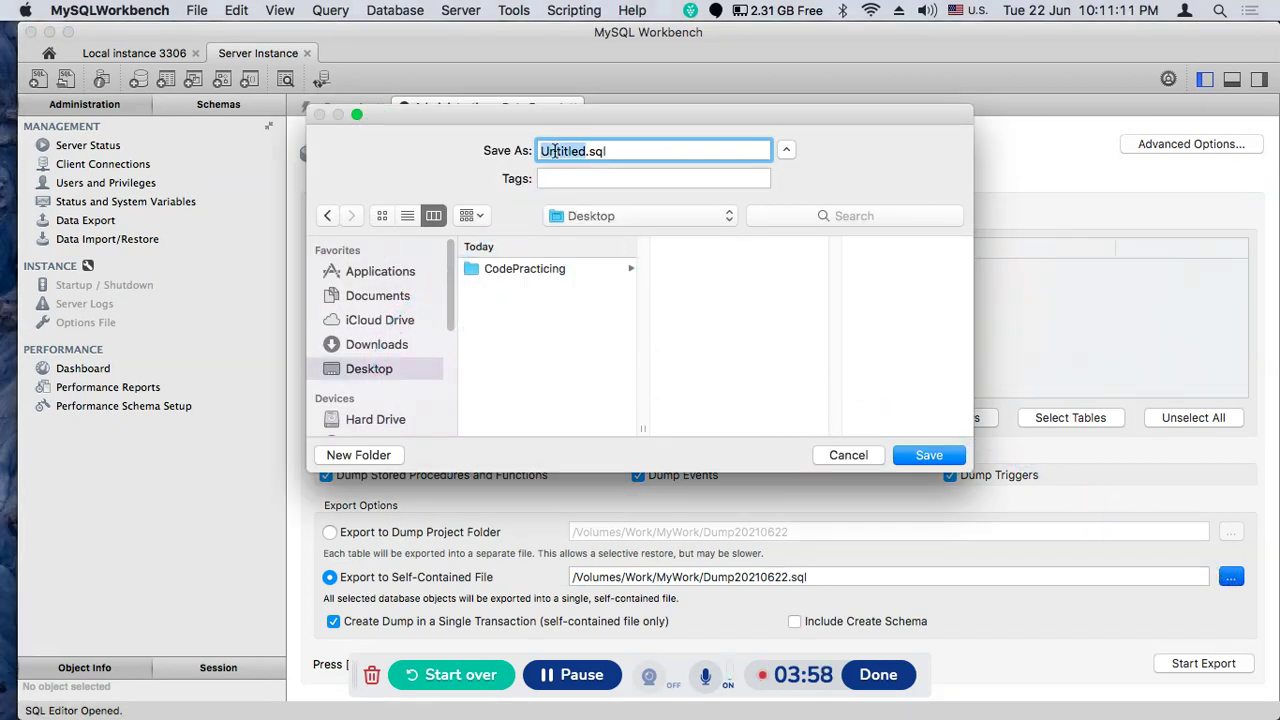
pyautogui.write('pro')
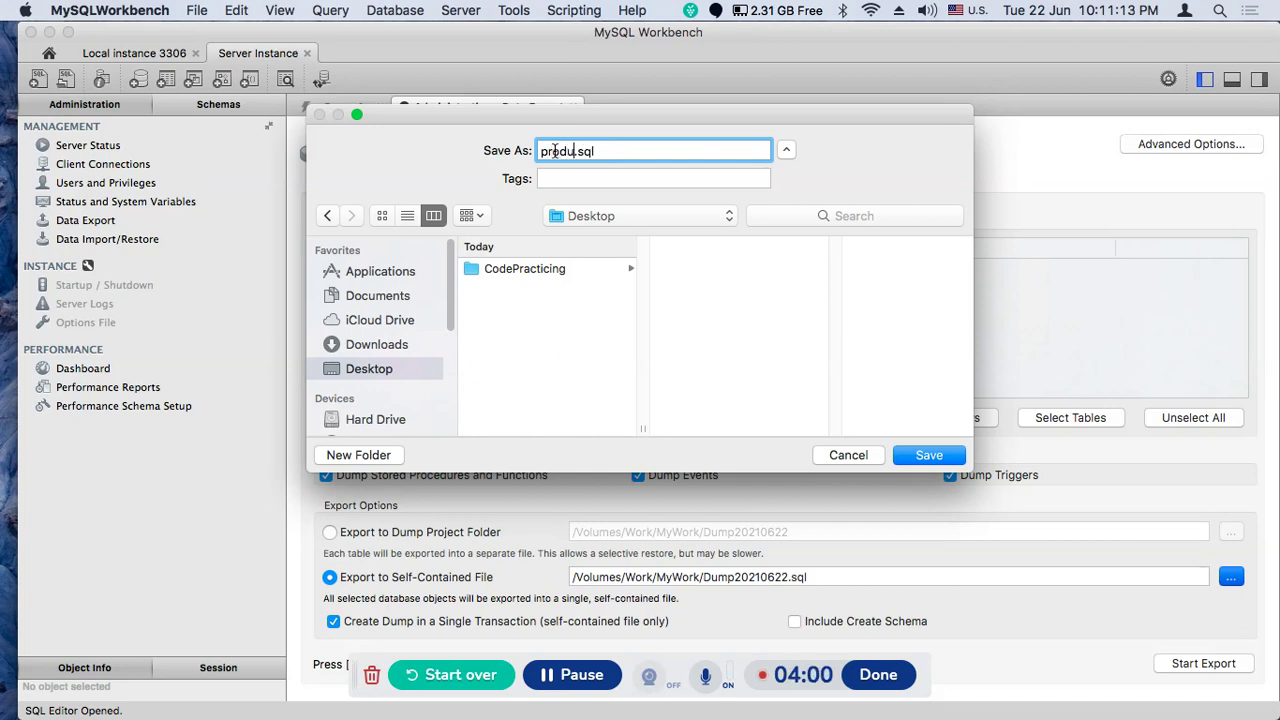
pyautogui.write('ductionDb')
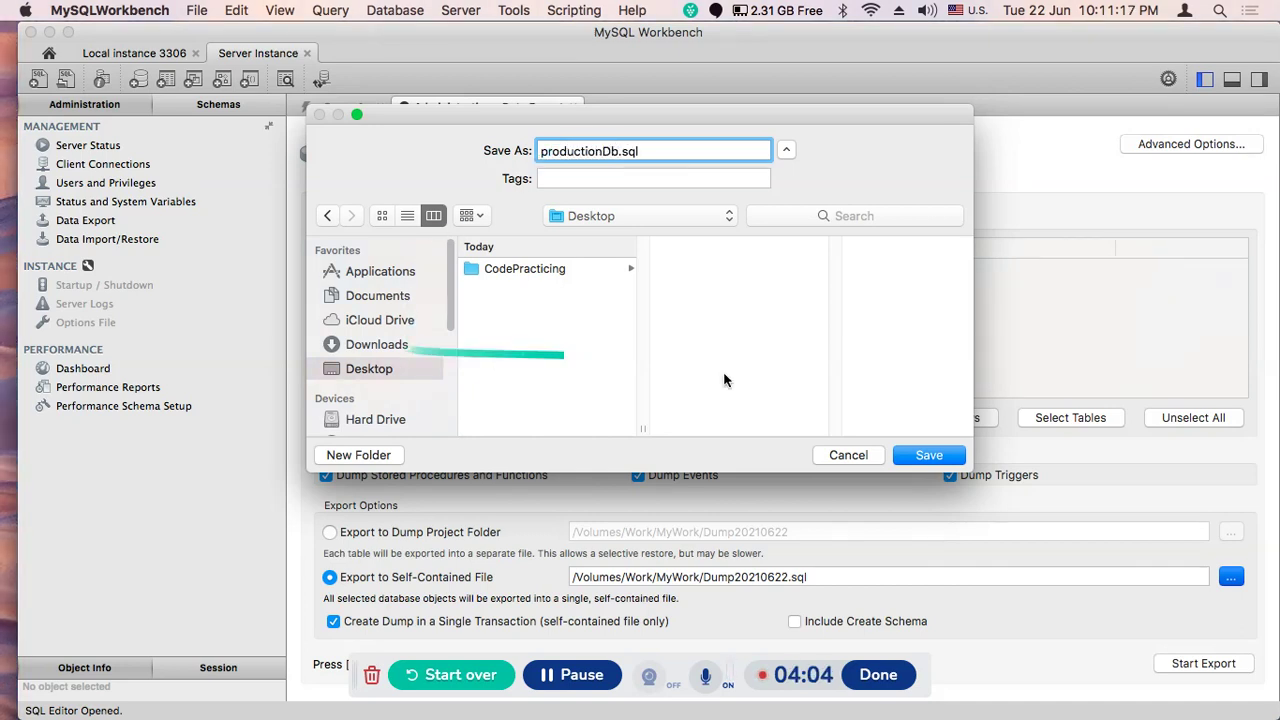
pyautogui.click(922, 455)
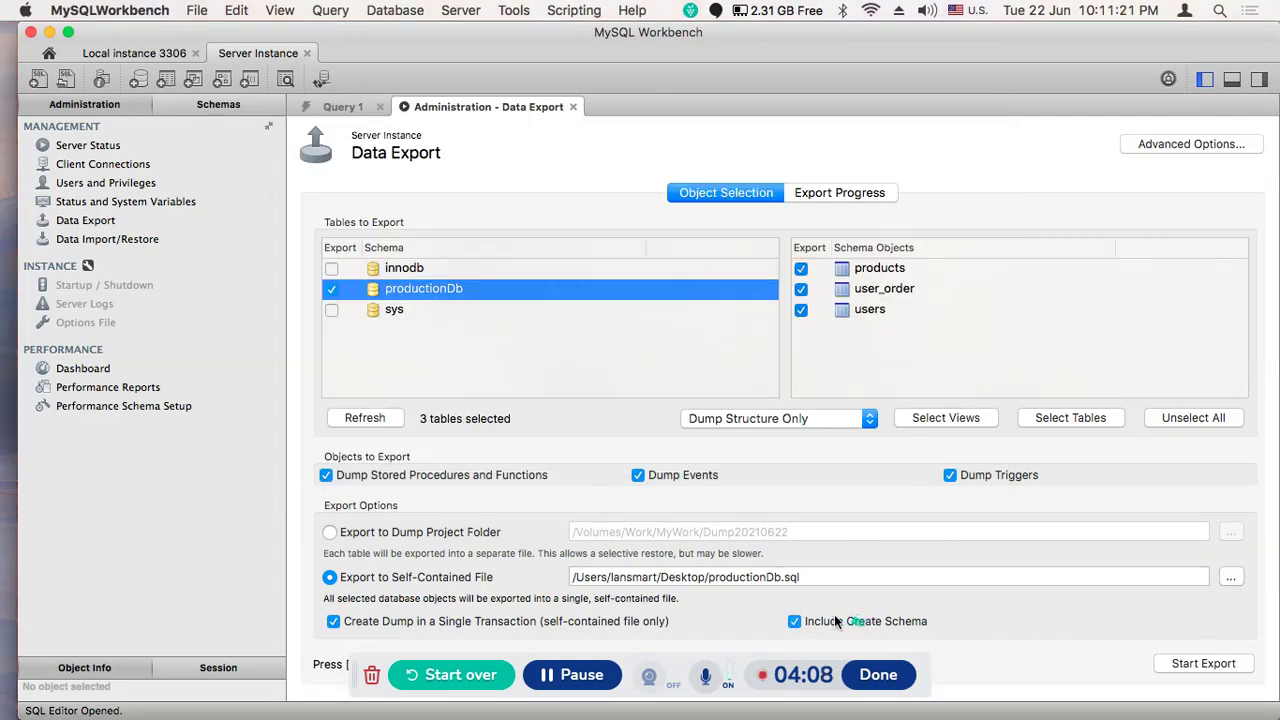
# - Run the export with Include Create Schema enabled, then switch to Finder to check productionDb.sql on the Desktop
pyautogui.click(1208, 666)
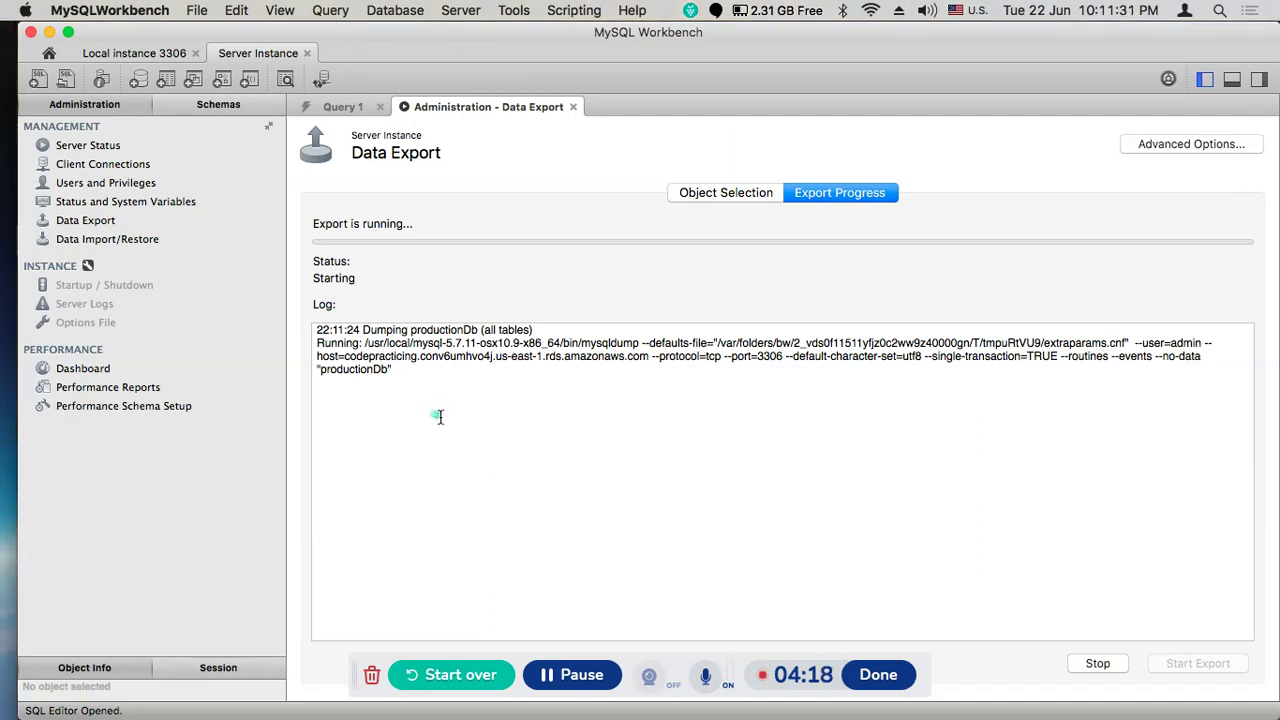
pyautogui.click(571, 677)
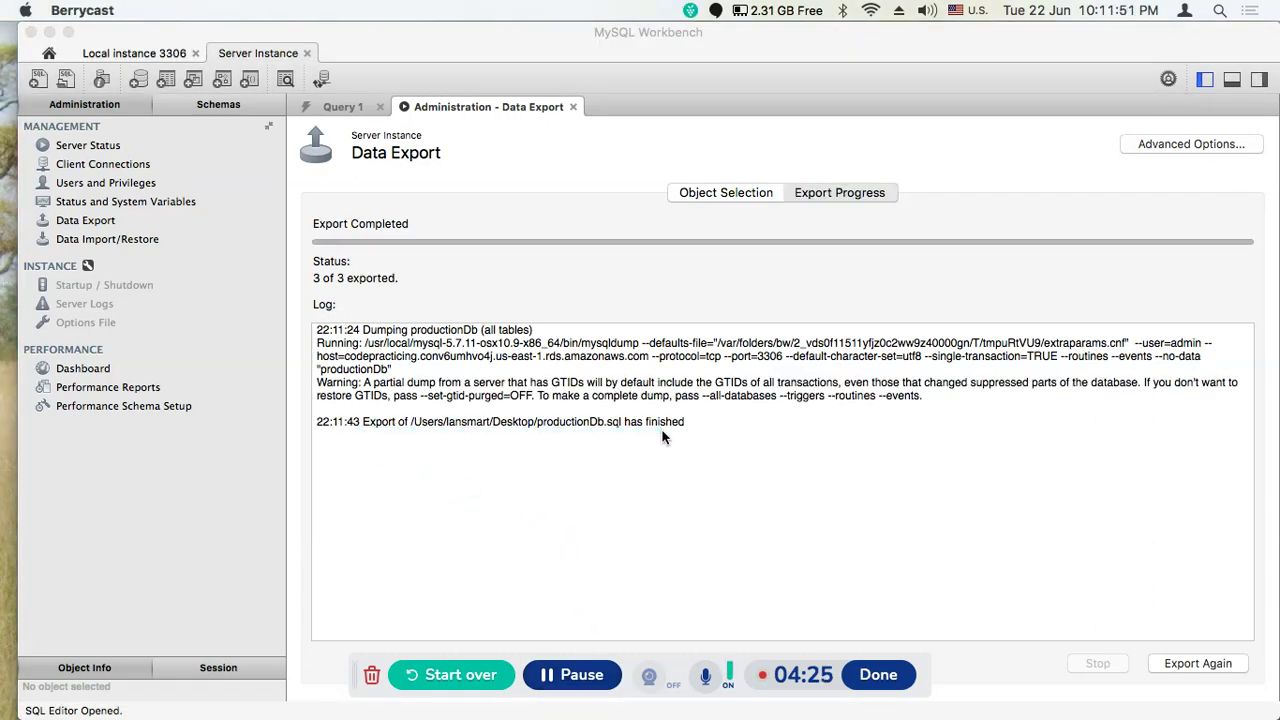
pyautogui.moveTo(37, 210)
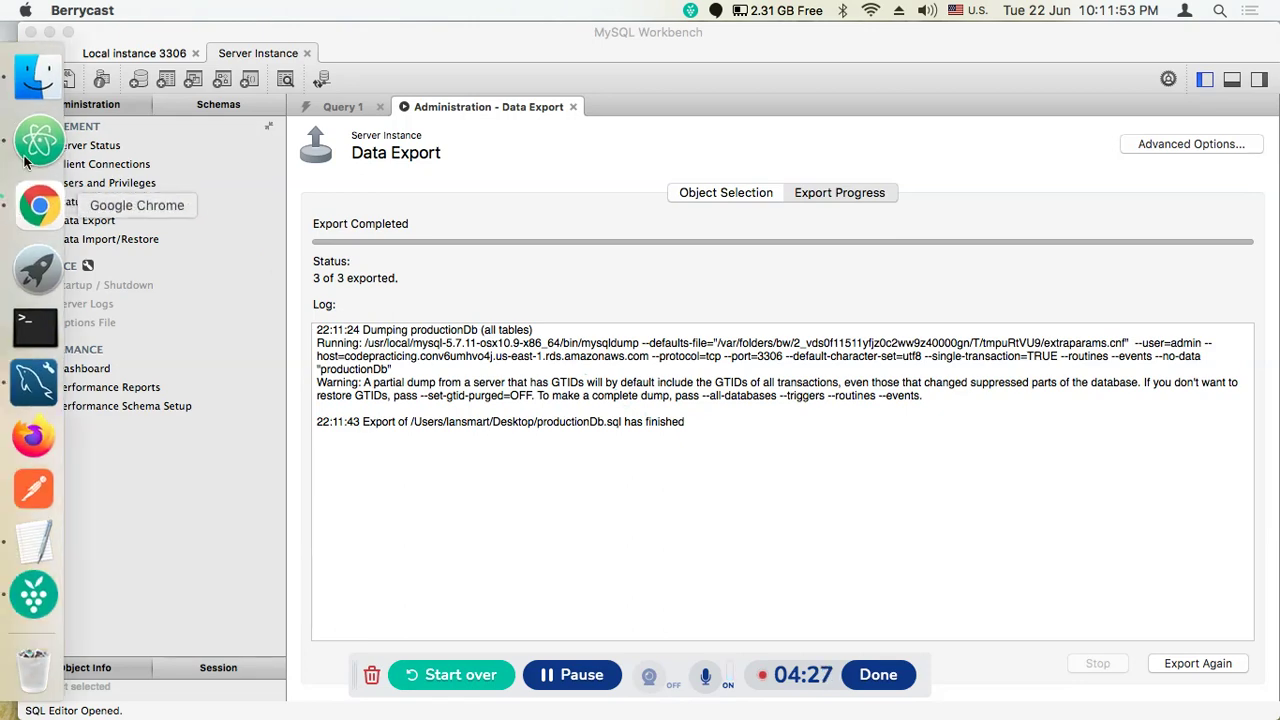
pyautogui.click(38, 96)
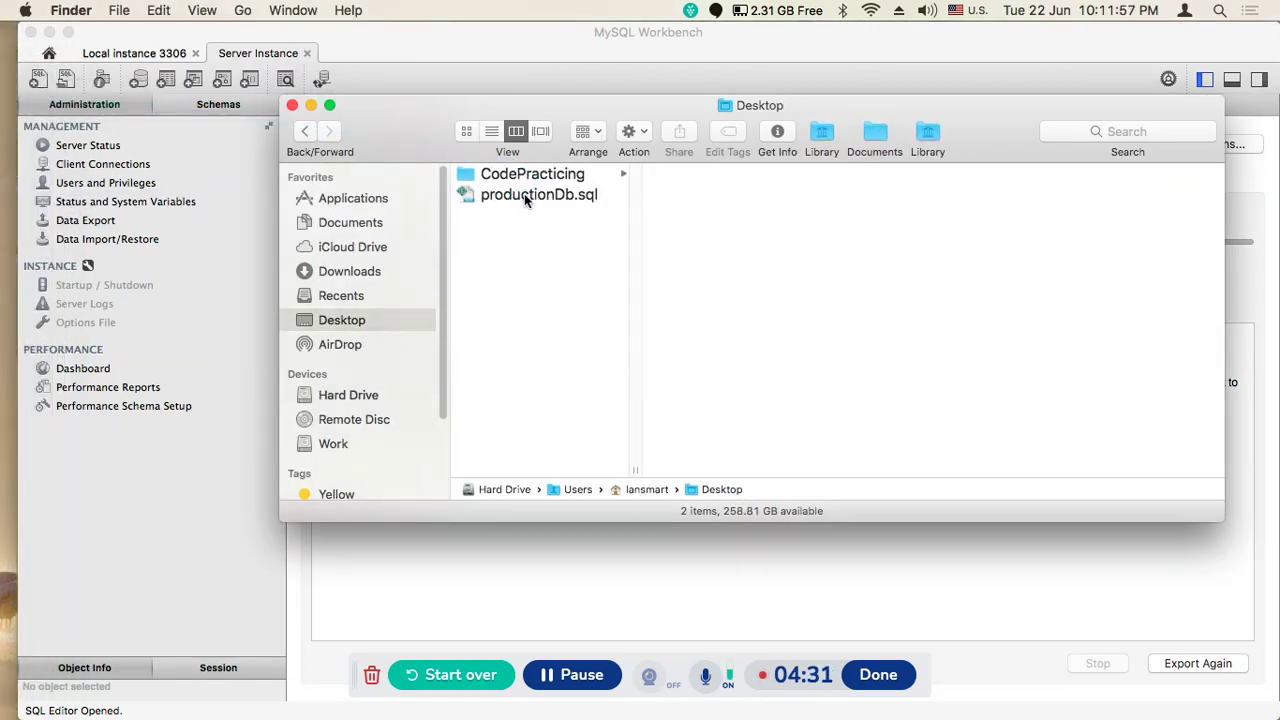
# - Switch to the tutorial document in Chrome and read STEP-2 on making a duplicate copy of the exported productionDb file
pyautogui.moveTo(38, 255)
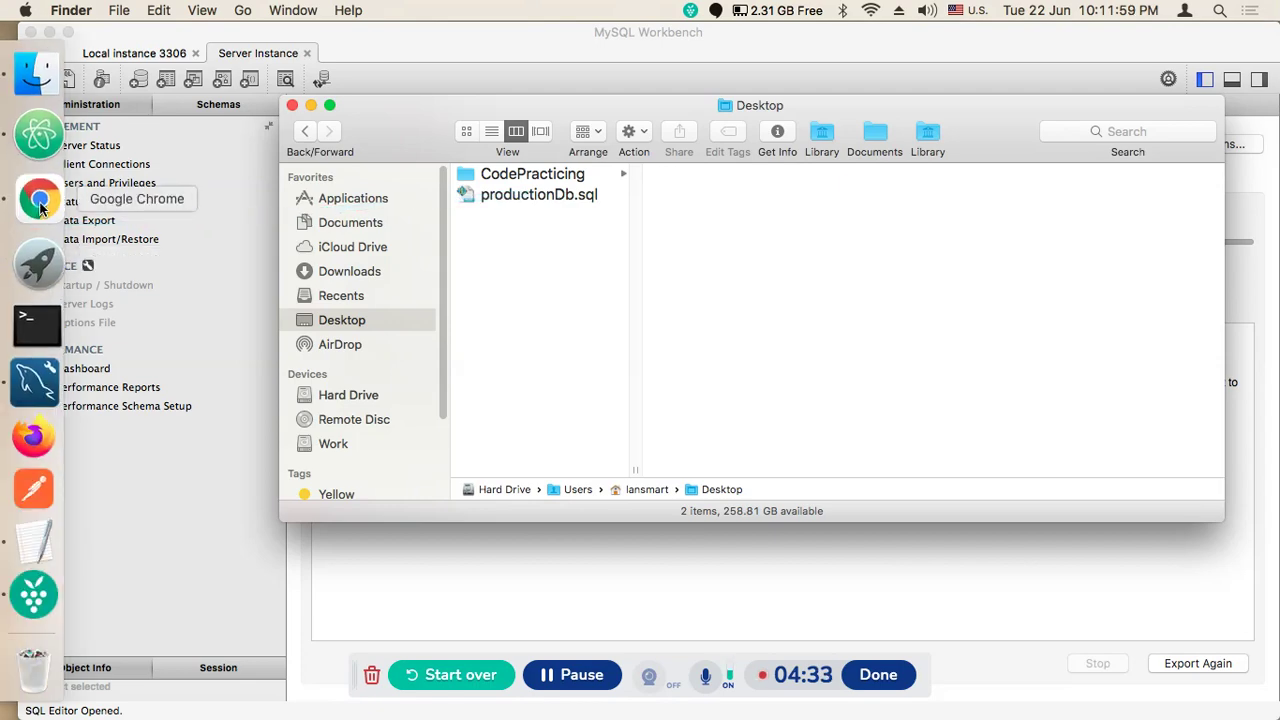
pyautogui.click(40, 200)
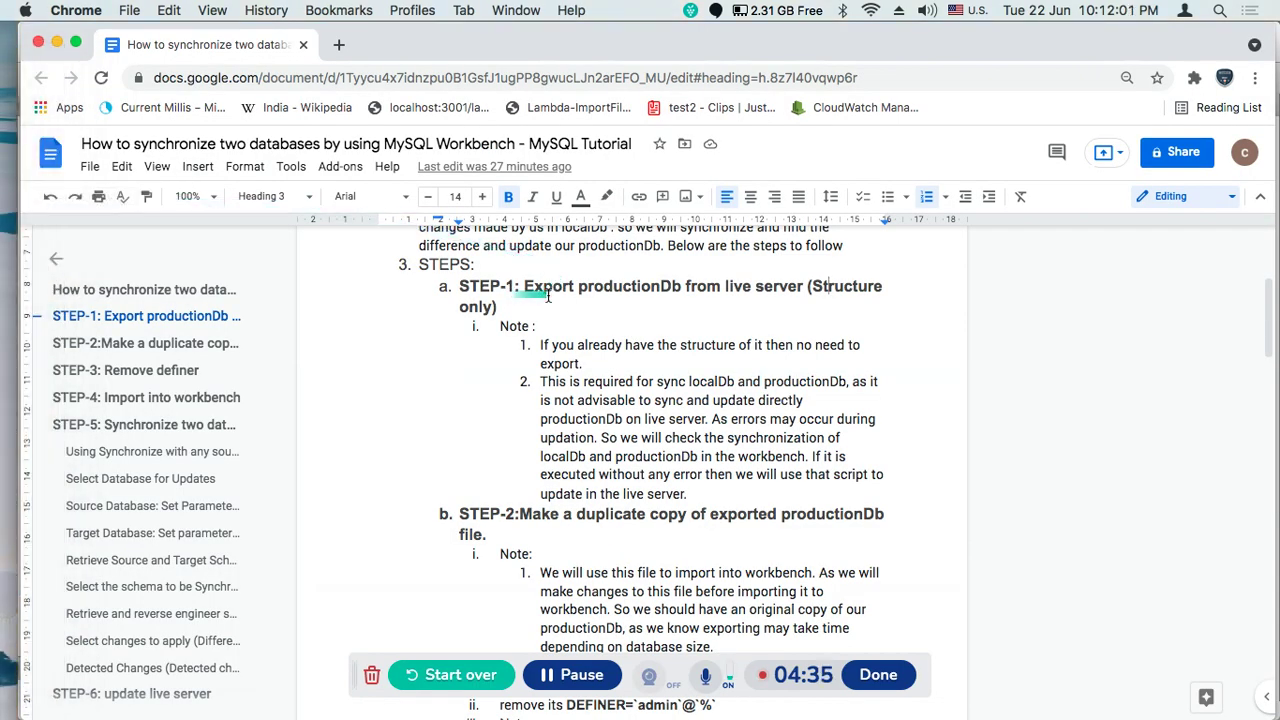
pyautogui.scroll(-2, 480, 450)
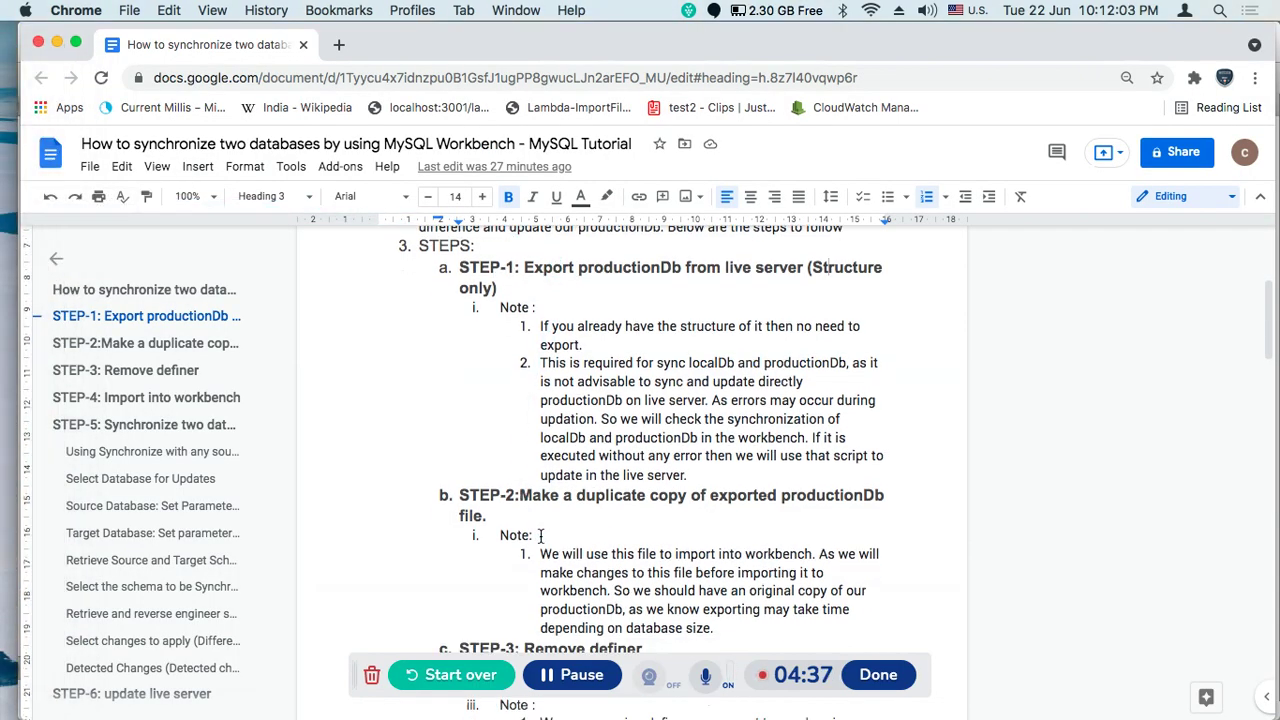
pyautogui.click(198, 344)
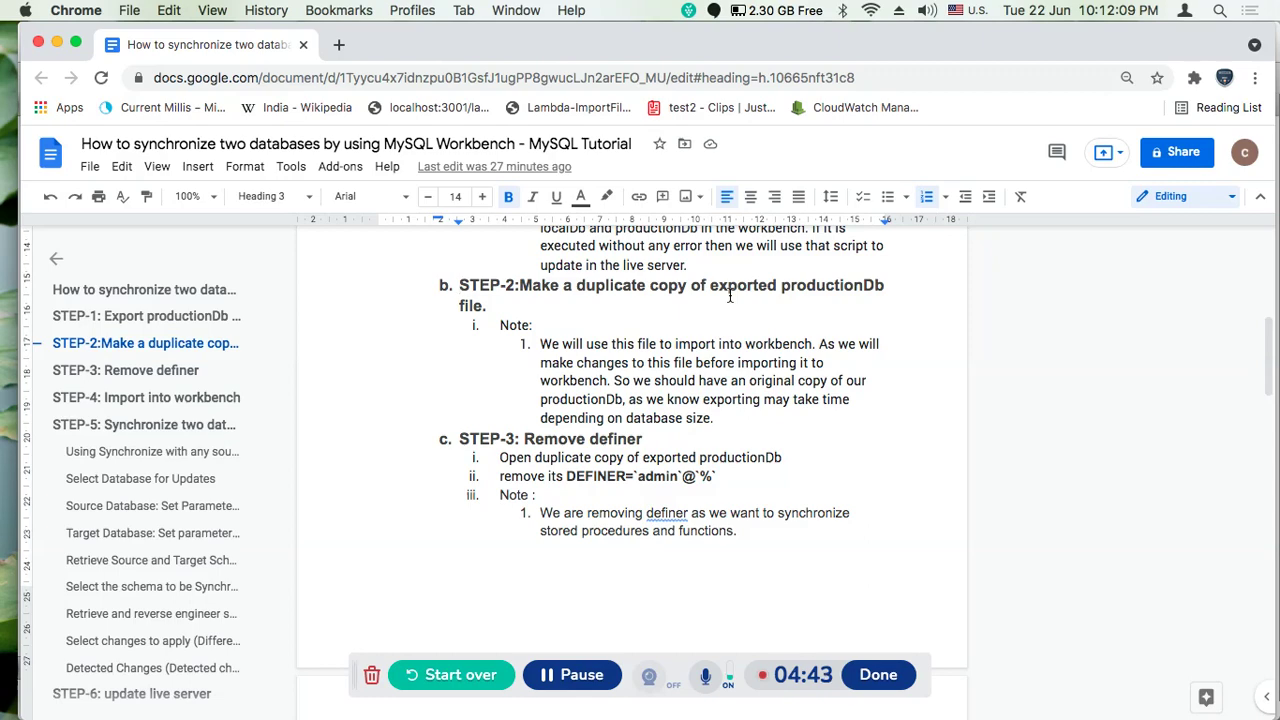
# - Switch to Finder and duplicate productionDb.sql on the Desktop
pyautogui.moveTo(34, 375)
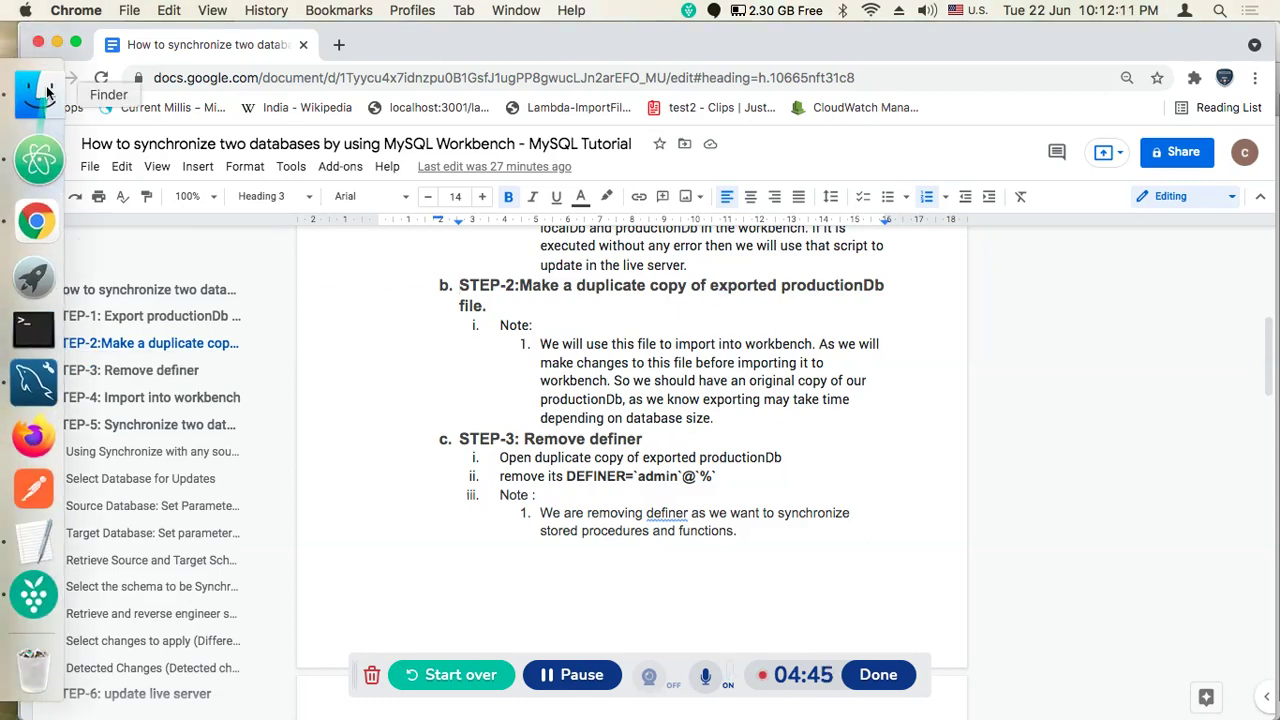
pyautogui.click(47, 90)
pyautogui.rightClick(532, 196)
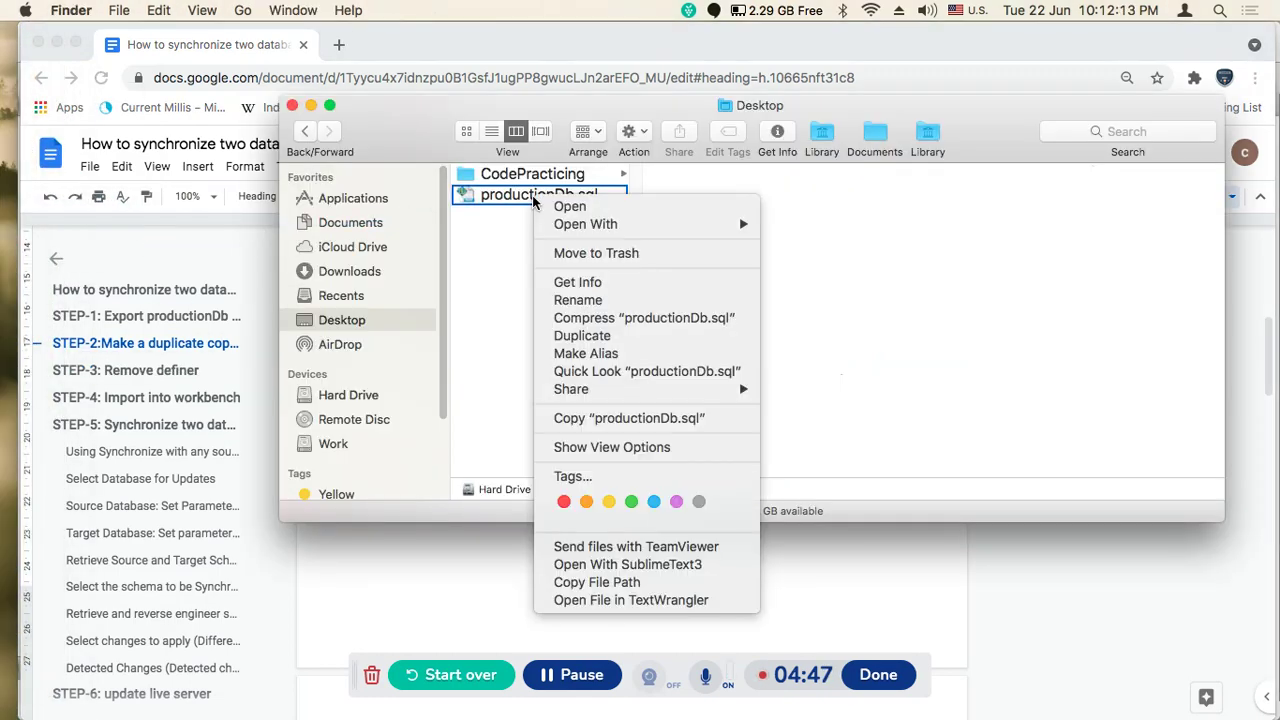
pyautogui.click(563, 336)
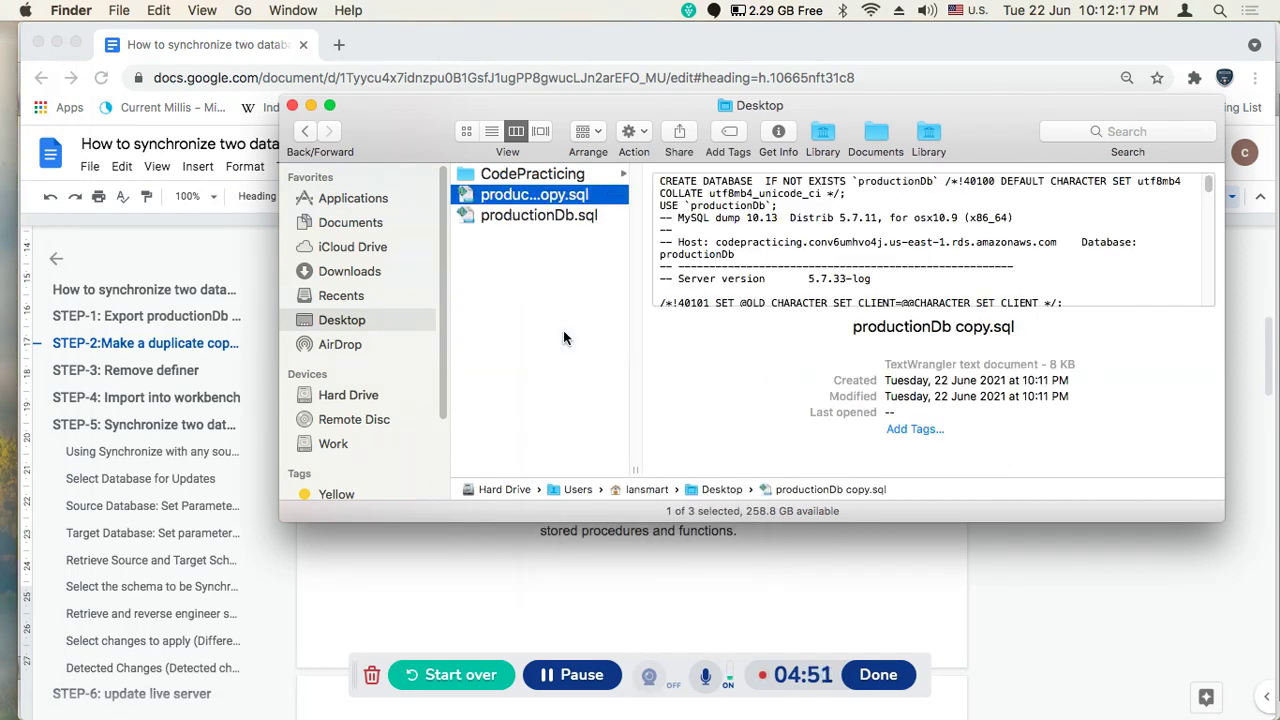
# - Switch to the tutorial document in Chrome and copy the text DEFINER=`admin`@`%` from STEP-3: Remove definer
pyautogui.click(468, 540)
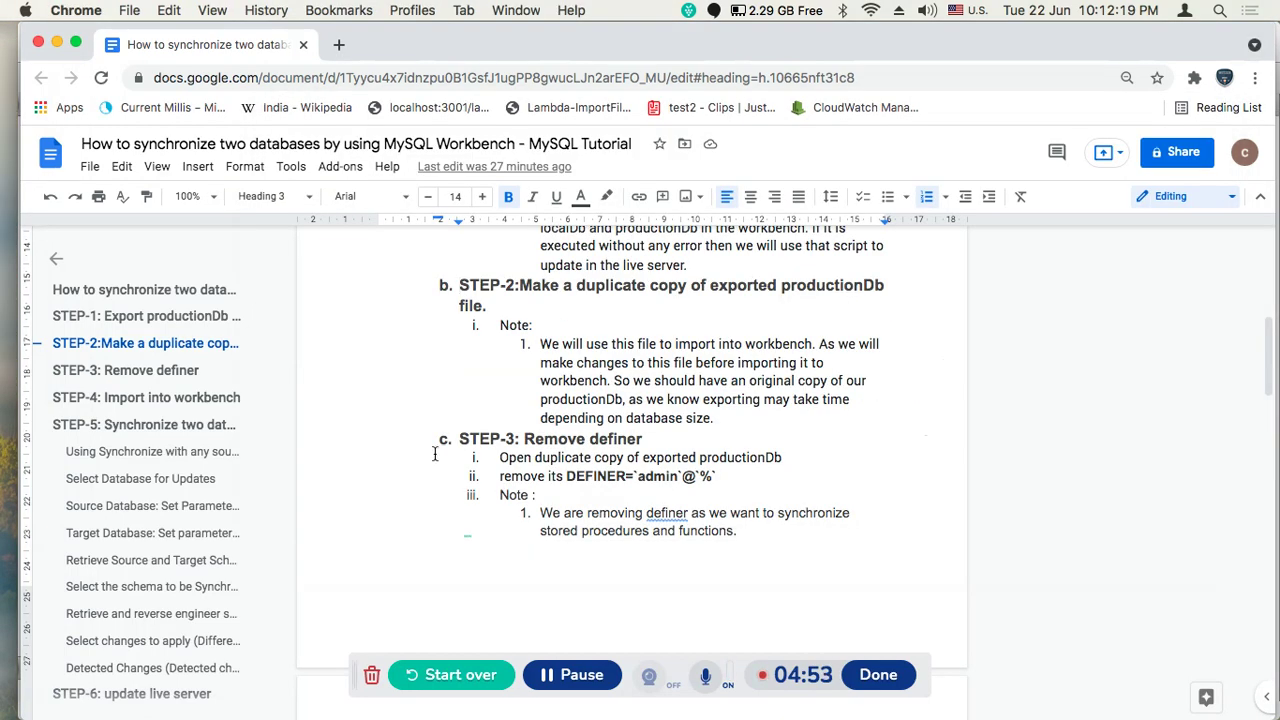
pyautogui.click(110, 372)
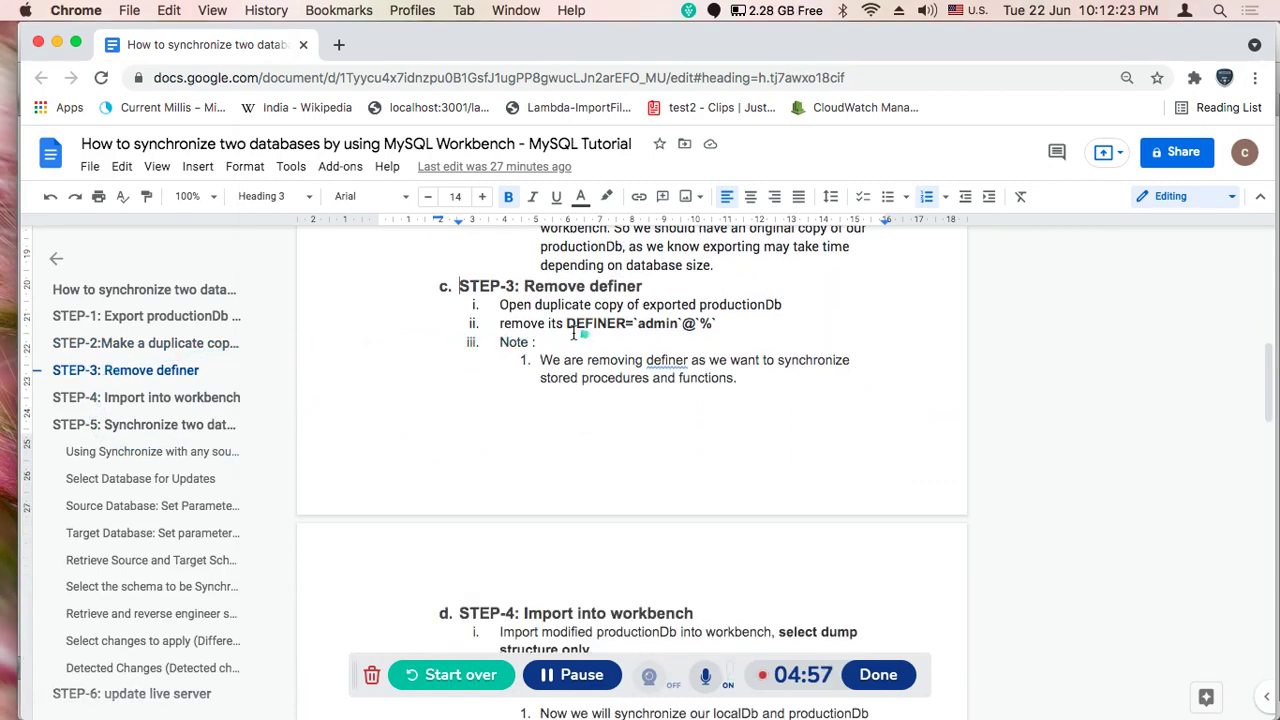
pyautogui.moveTo(566, 323); pyautogui.dragTo(720, 323)
pyautogui.press('super+c')
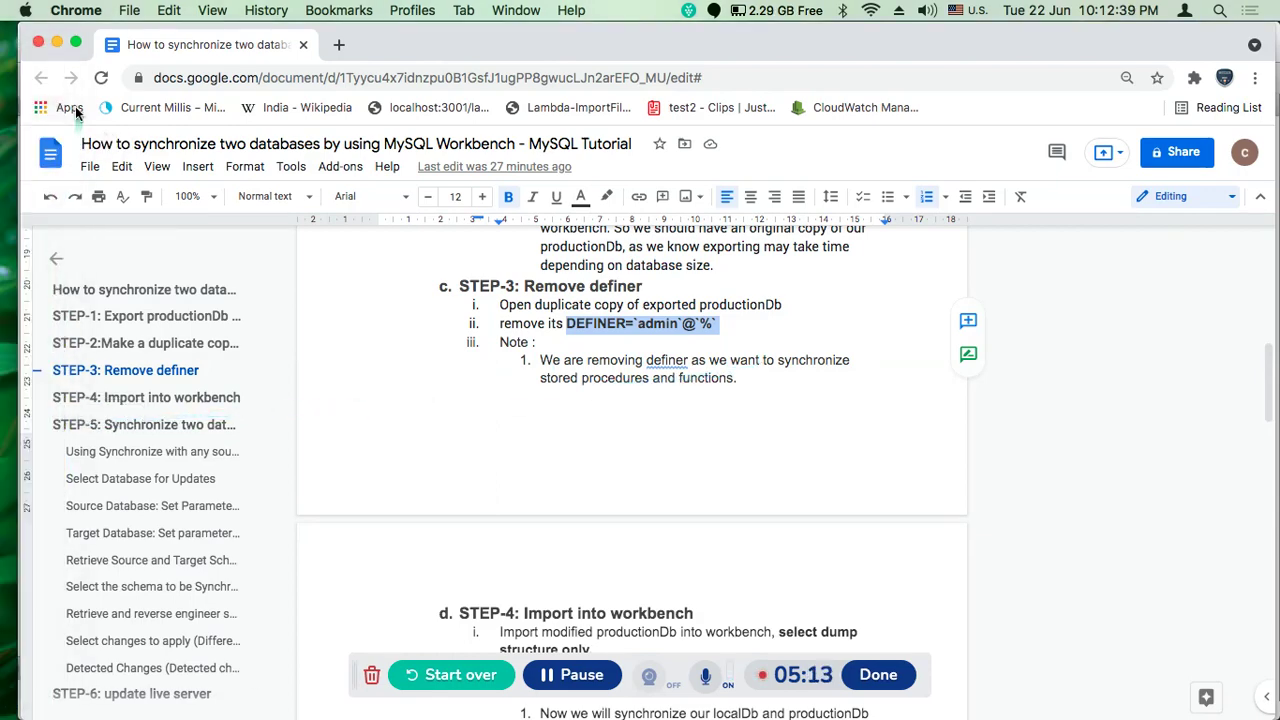
# - Switch to Finder and open productionDb copy.sql in TextEdit
pyautogui.click(25, 62)
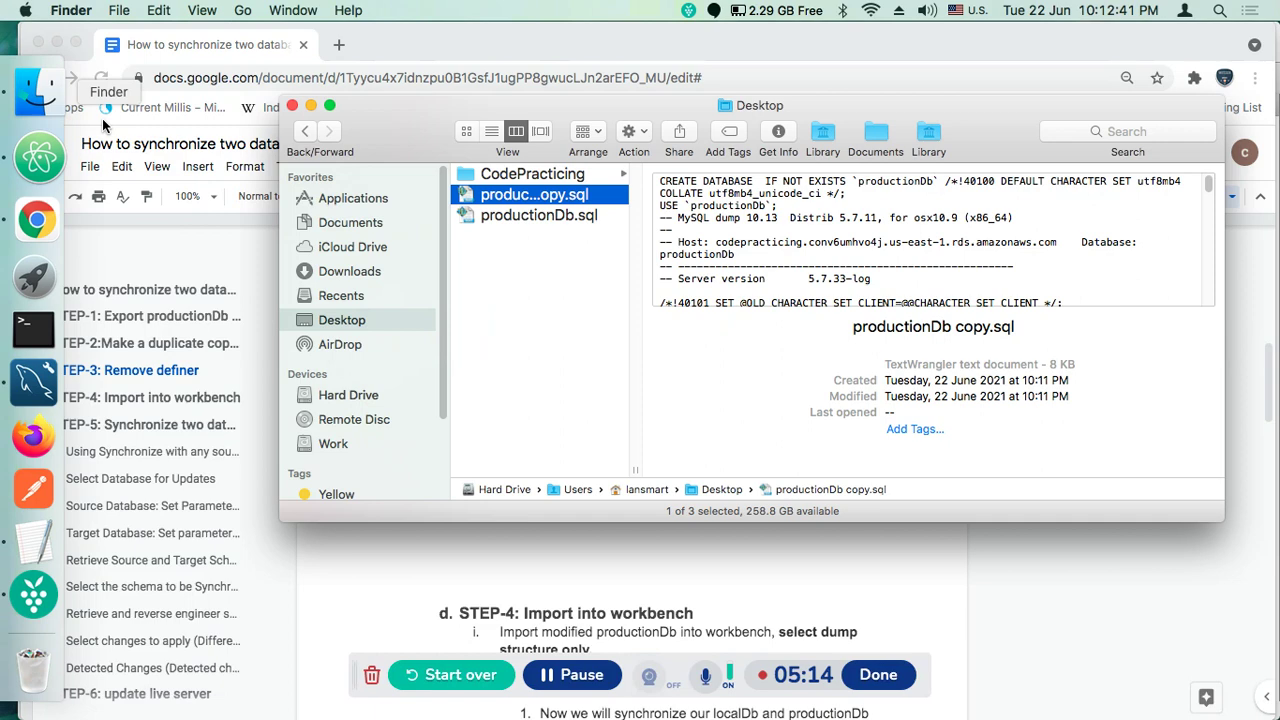
pyautogui.rightClick(527, 195)
pyautogui.moveTo(720, 216)
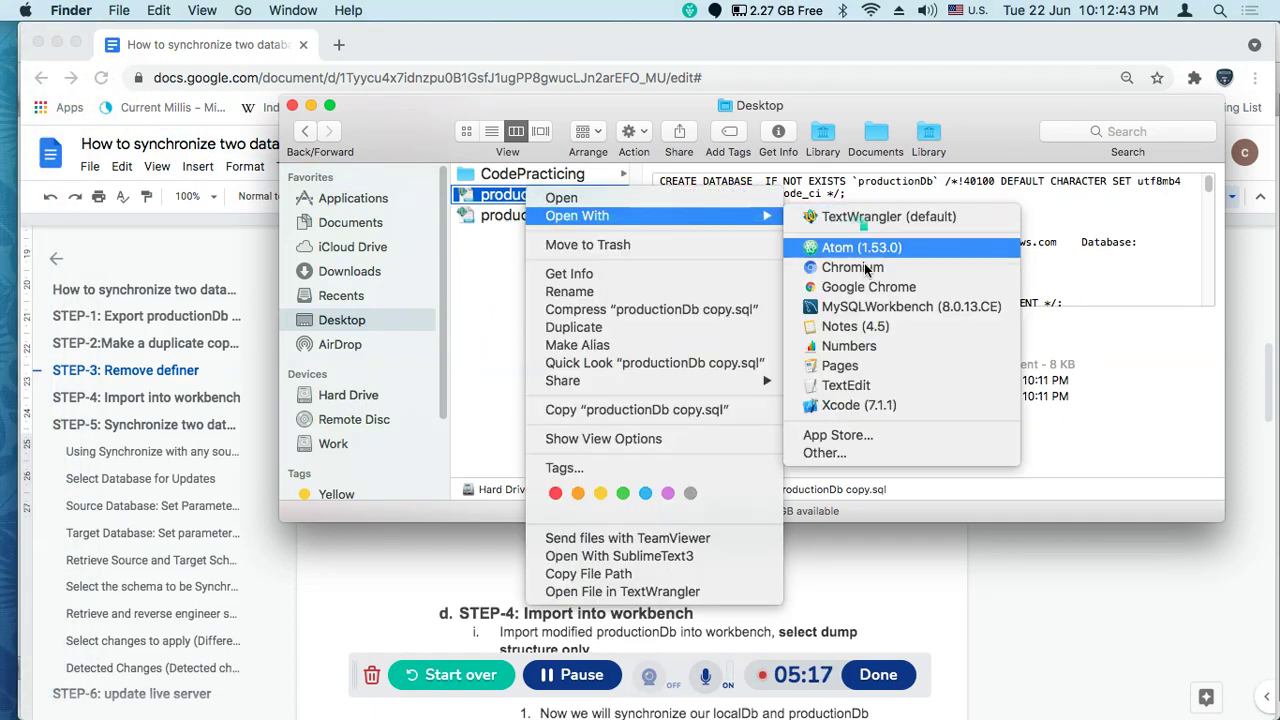
pyautogui.click(862, 384)
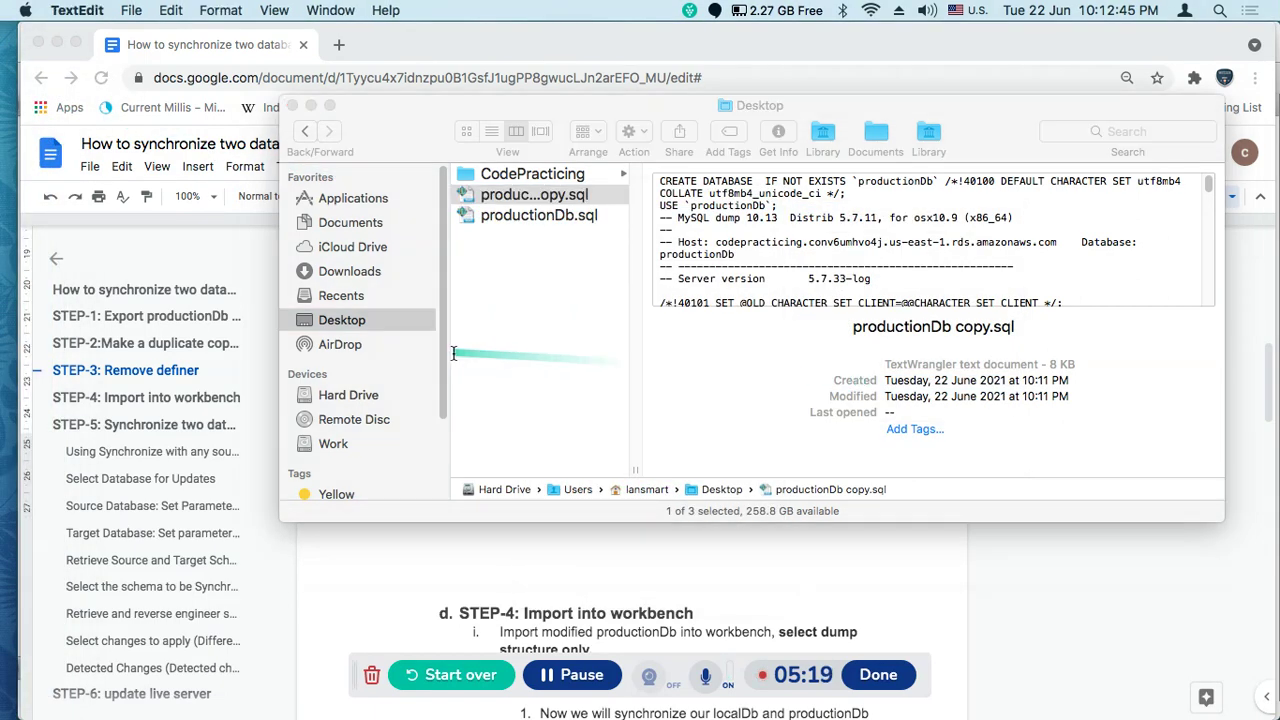
# - Replace all occurrences of DEFINER=`admin`@`%` in productionDb copy.sql with nothing and save the file
pyautogui.press('super+f')
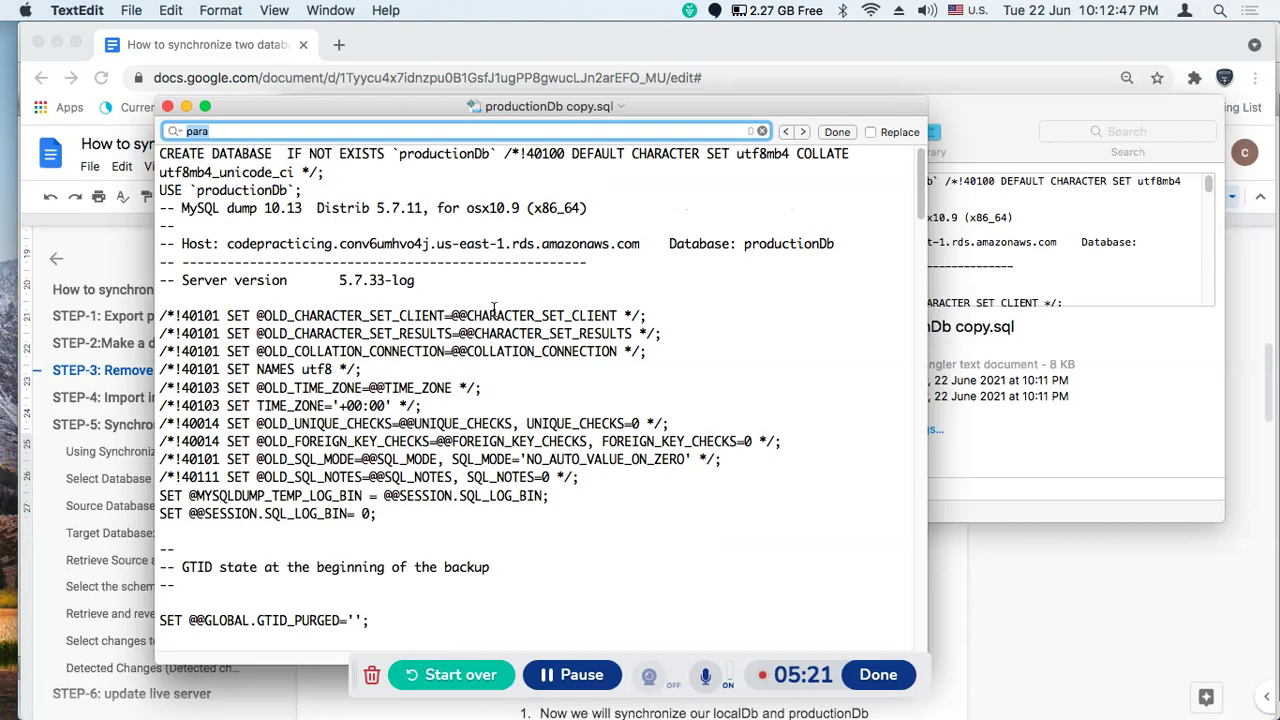
pyautogui.press('super+v')
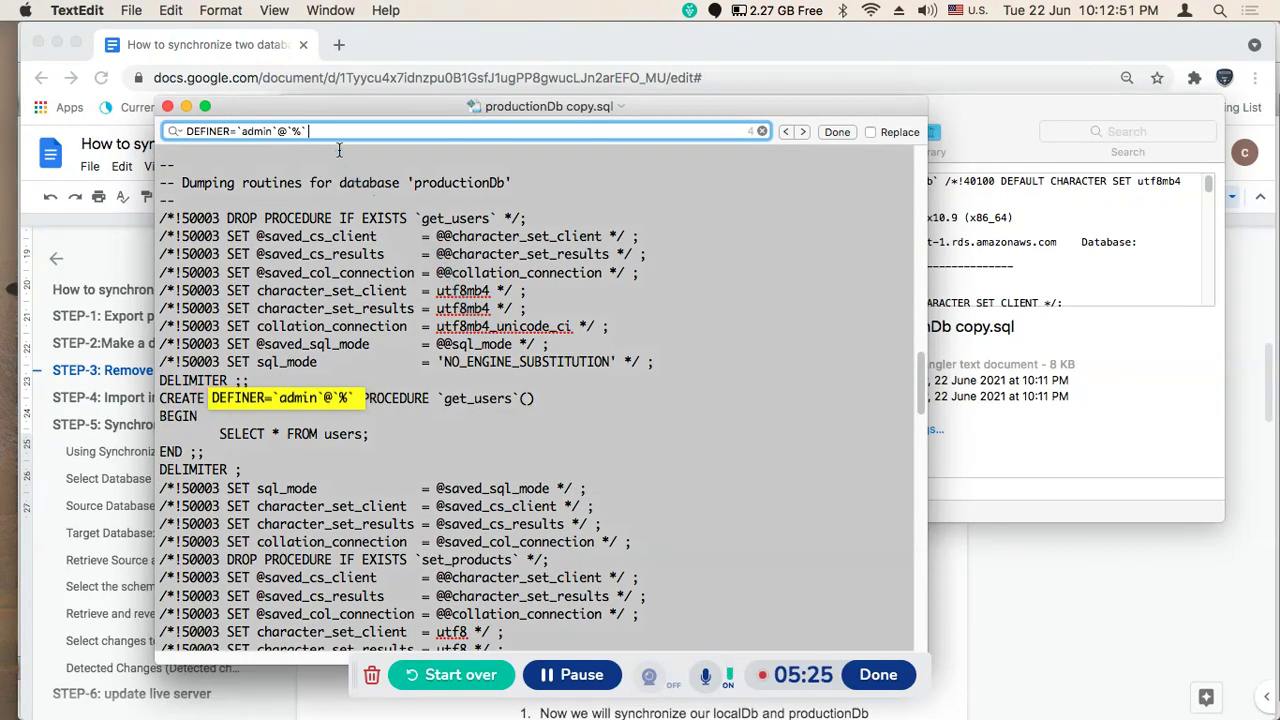
pyautogui.click(871, 132)
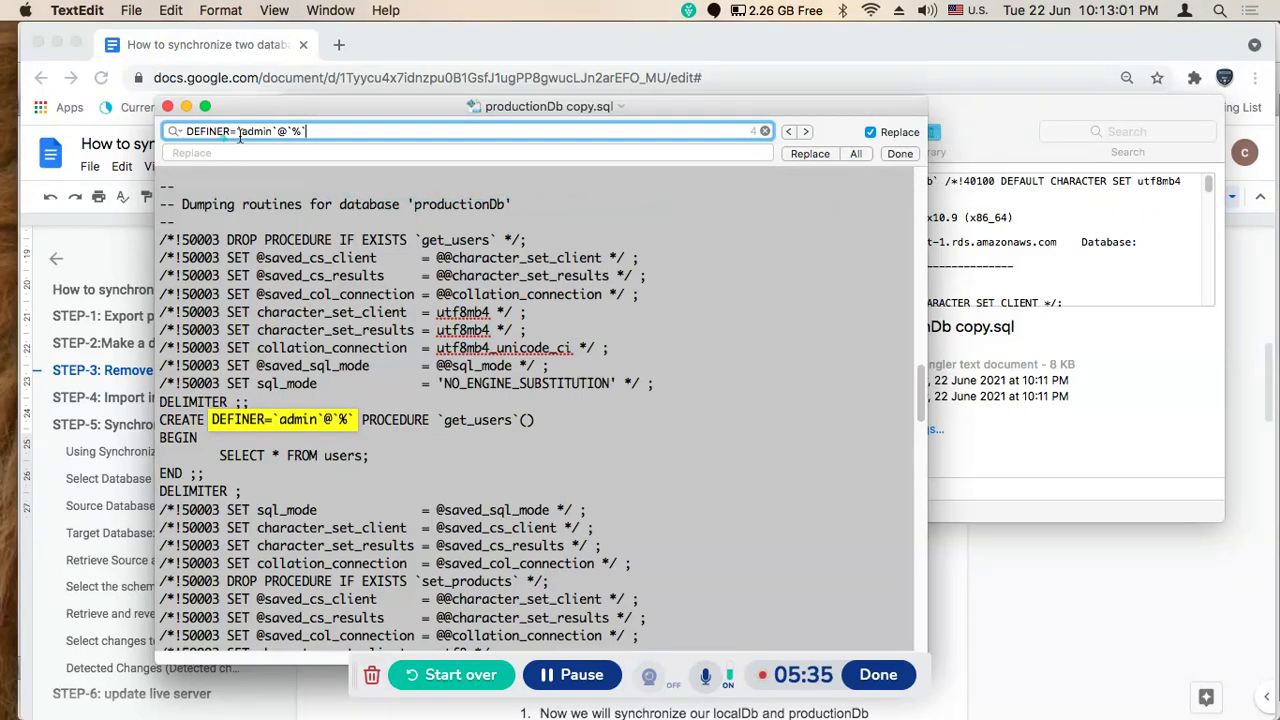
pyautogui.click(858, 154)
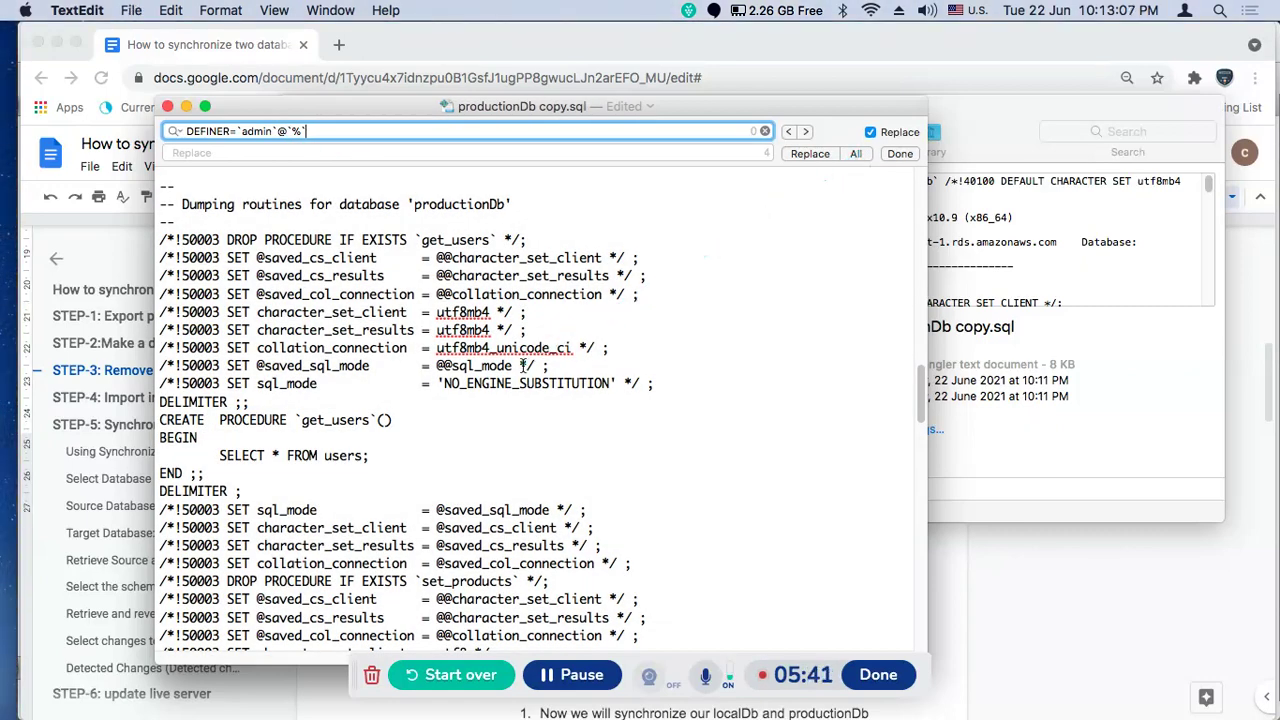
pyautogui.press('super+s')
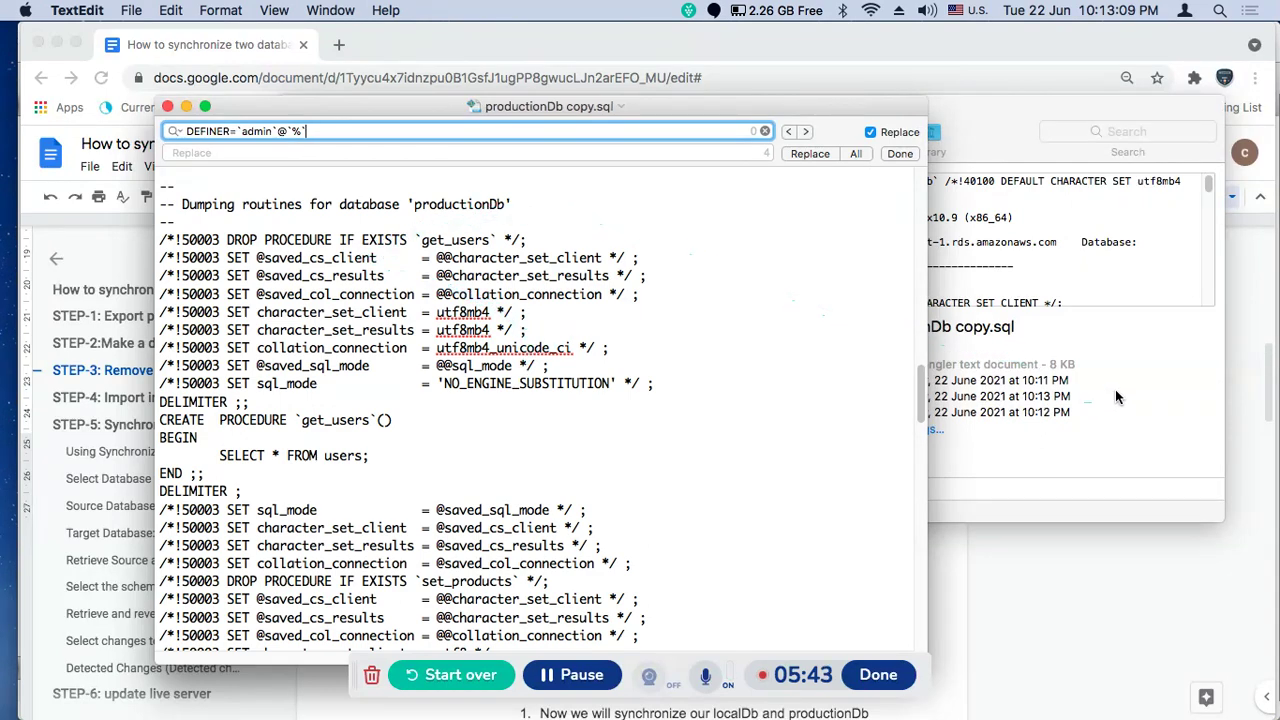
# - Switch to the tutorial document in Chrome and read STEP-4 on importing the modified productionDb into the workbench
pyautogui.click(1237, 347)
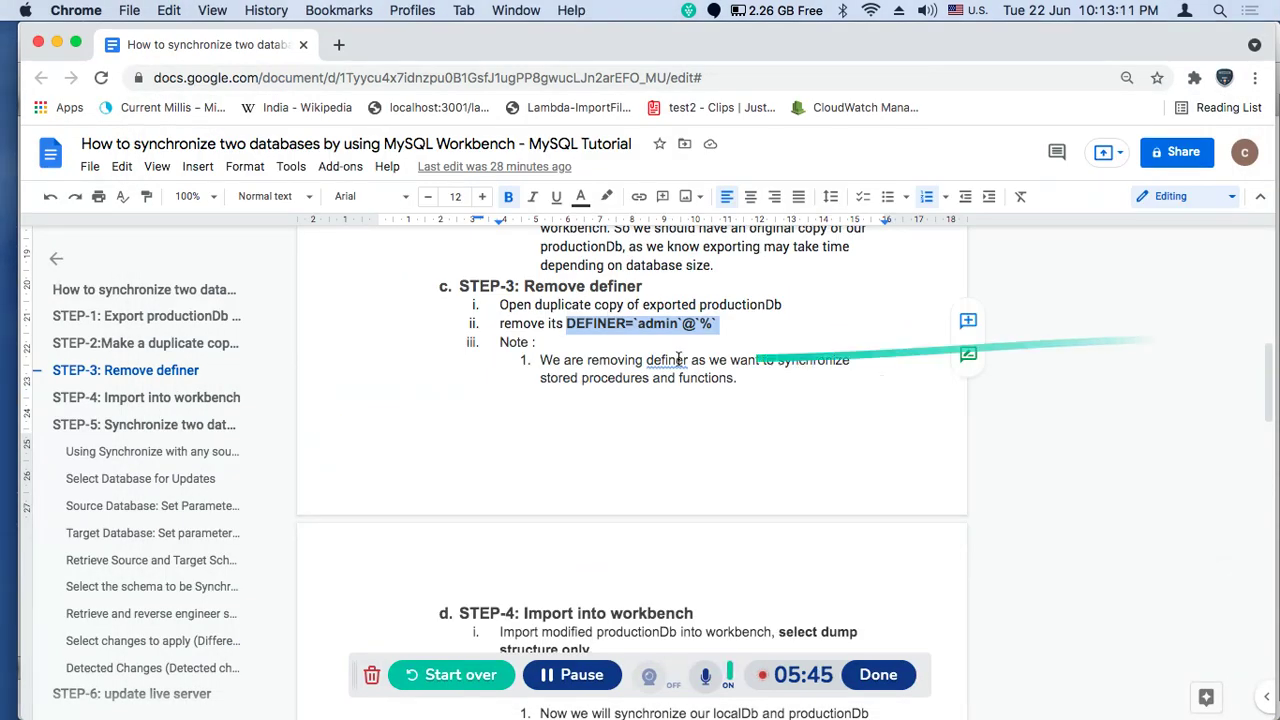
pyautogui.click(105, 397)
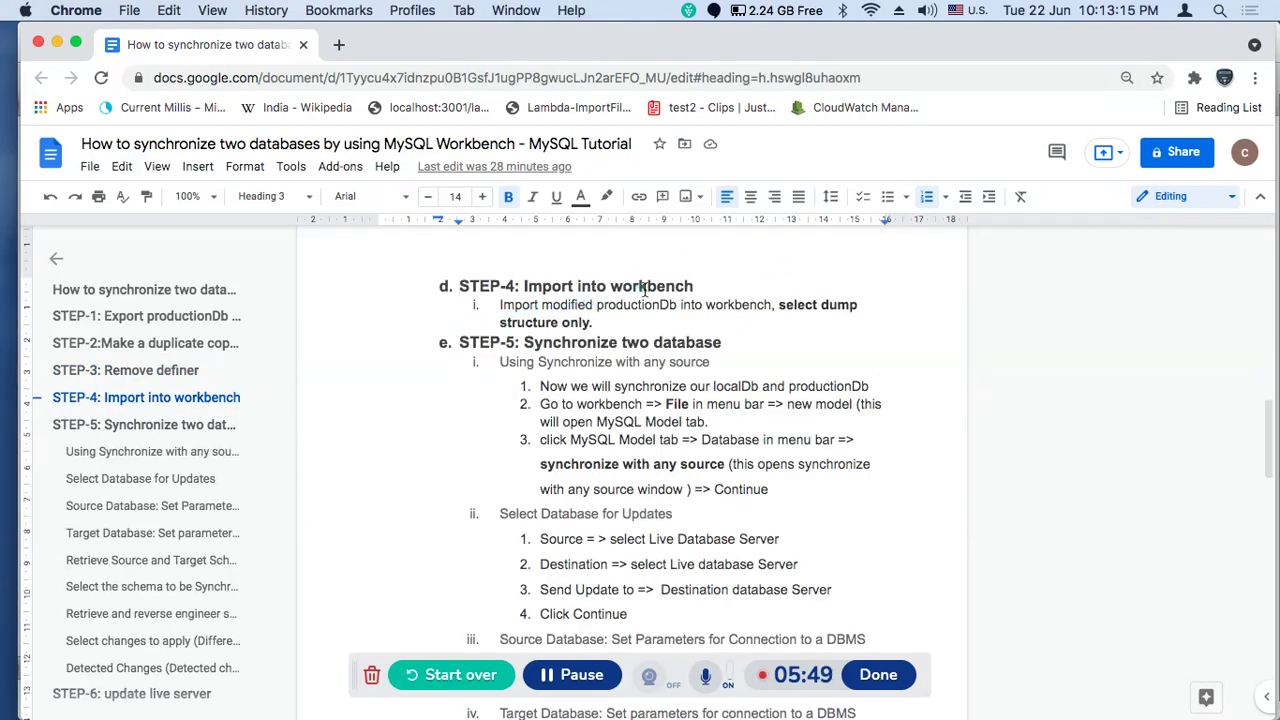
# - Switch to MySQL Workbench, open Data Import/Restore for Local instance 3306 and choose Import from Self-Contained File
pyautogui.moveTo(3, 332)
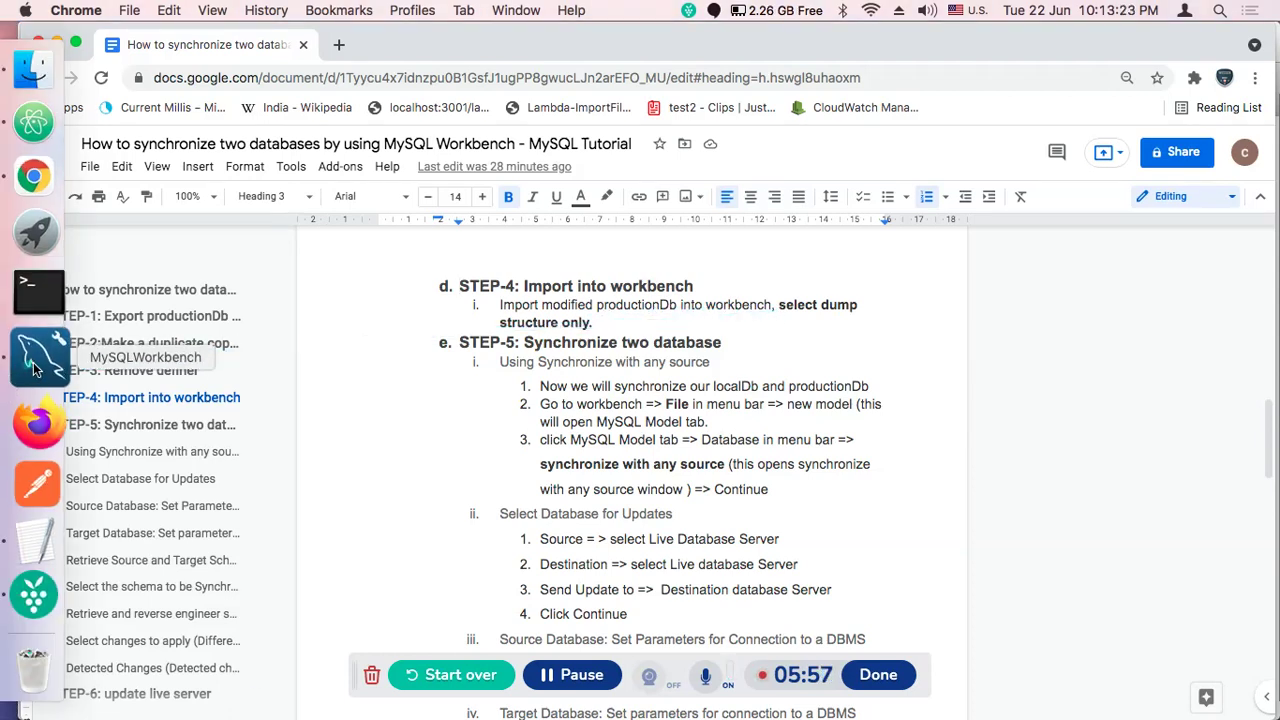
pyautogui.click(36, 362)
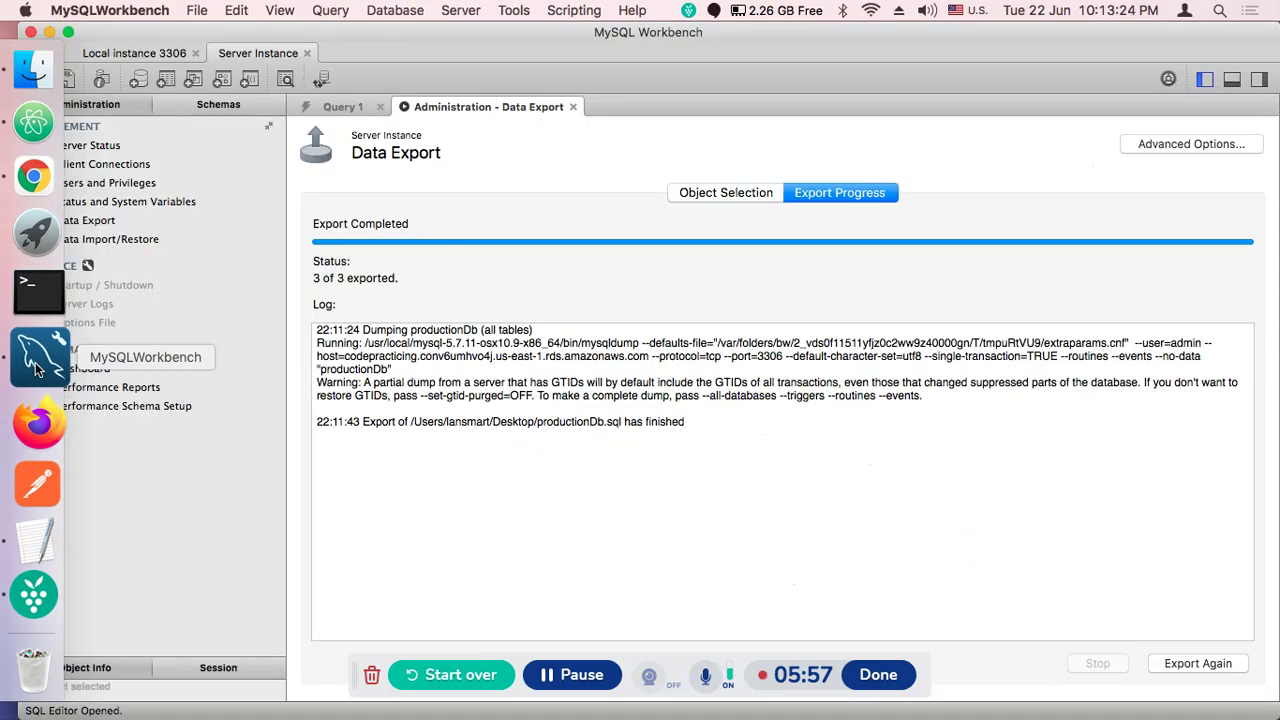
pyautogui.click(95, 55)
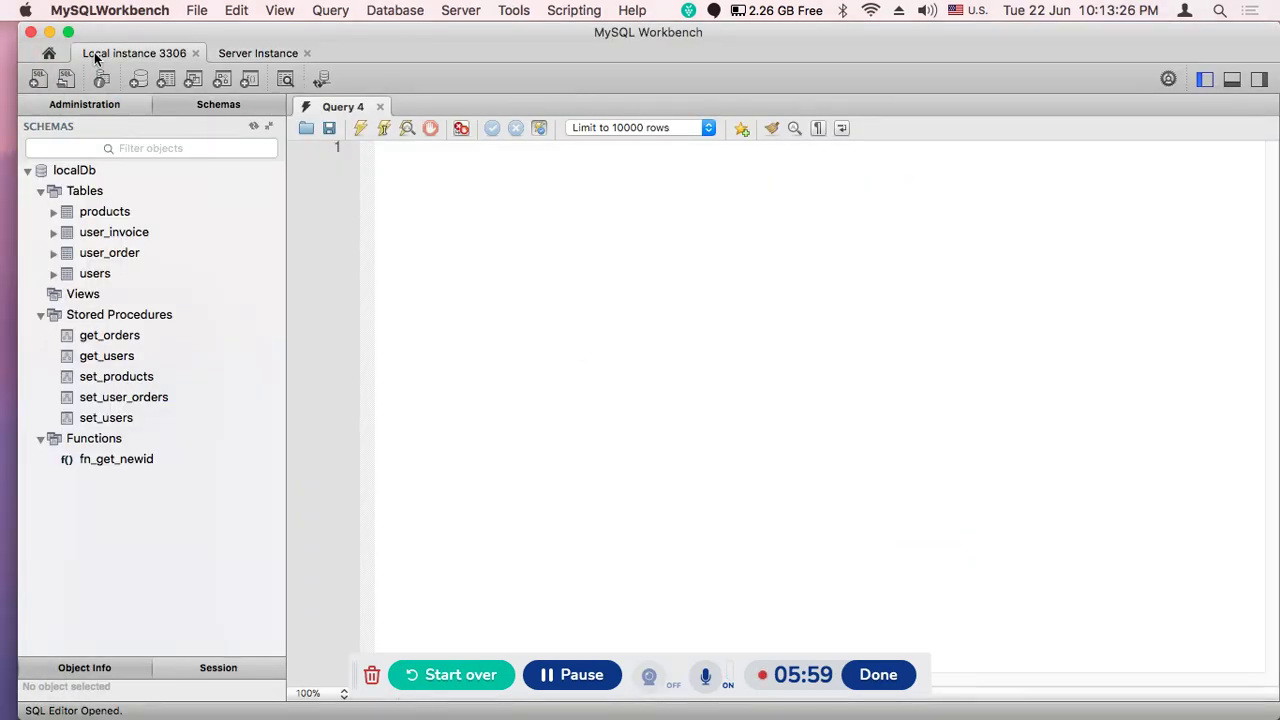
pyautogui.click(29, 171)
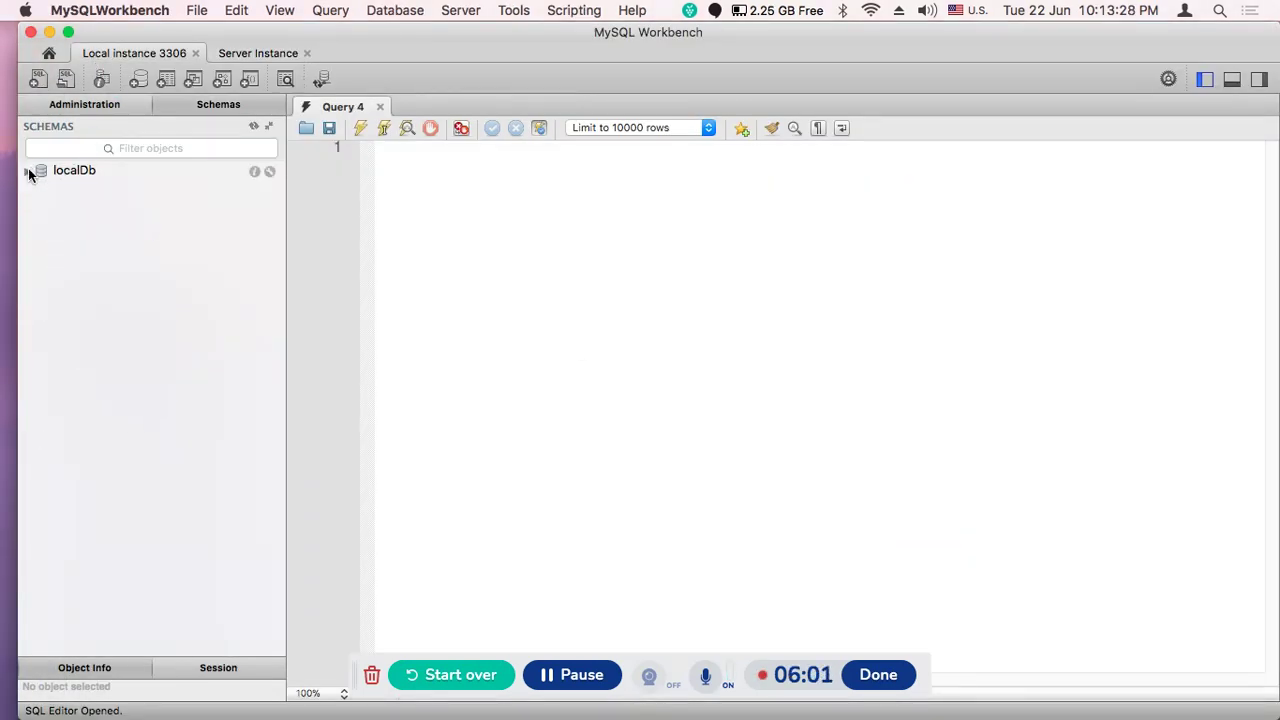
pyautogui.click(100, 108)
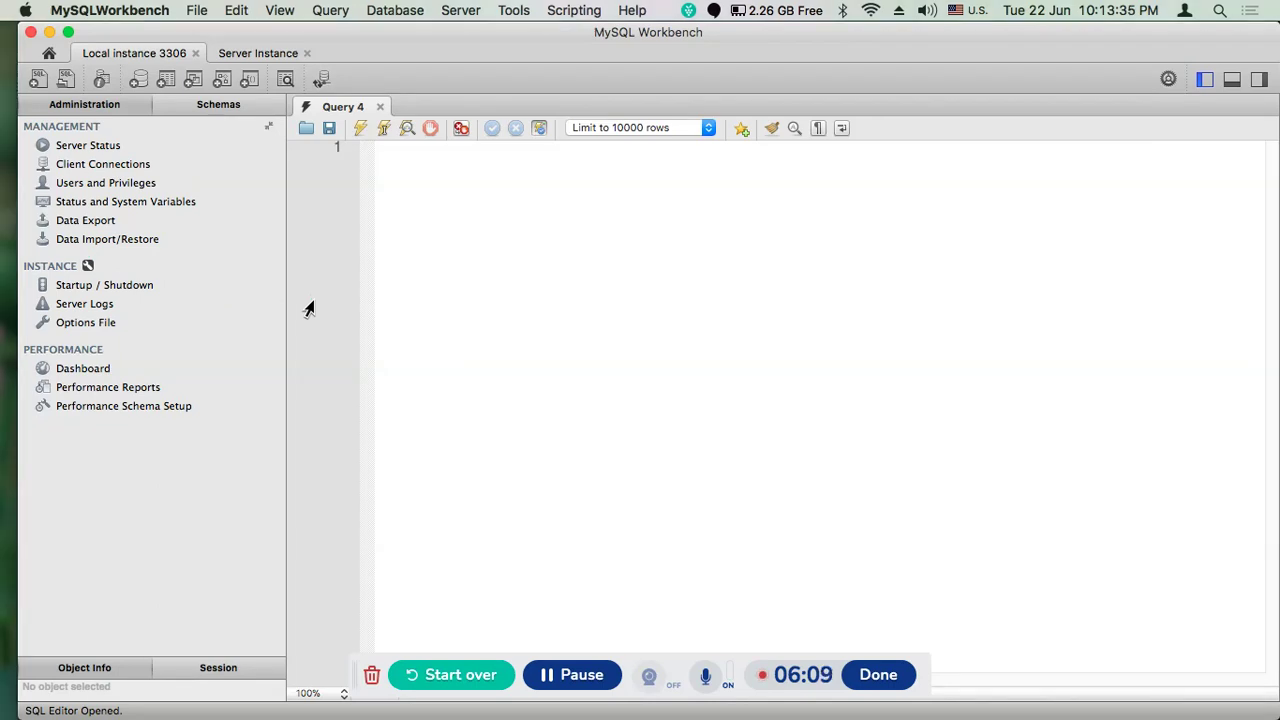
pyautogui.click(134, 239)
pyautogui.click(377, 324)
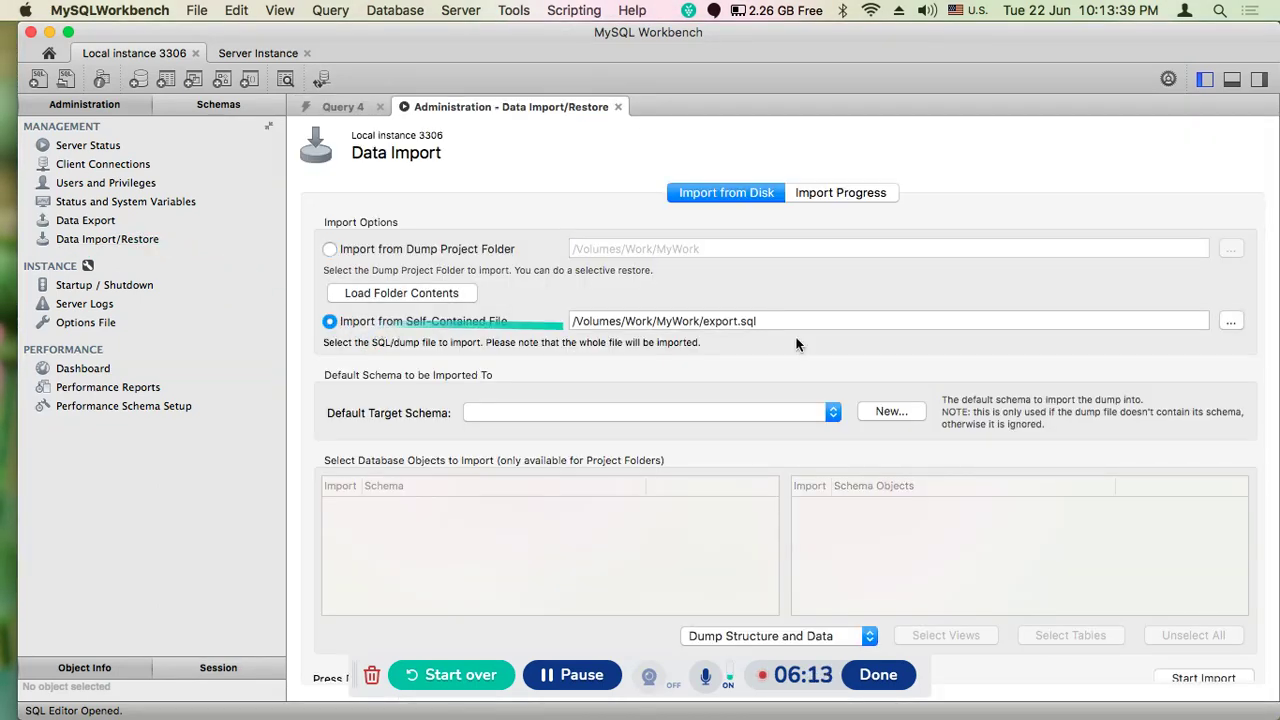
# - Choose productionDb copy.sql from the Desktop as the self-contained file to import
pyautogui.click(1226, 318)
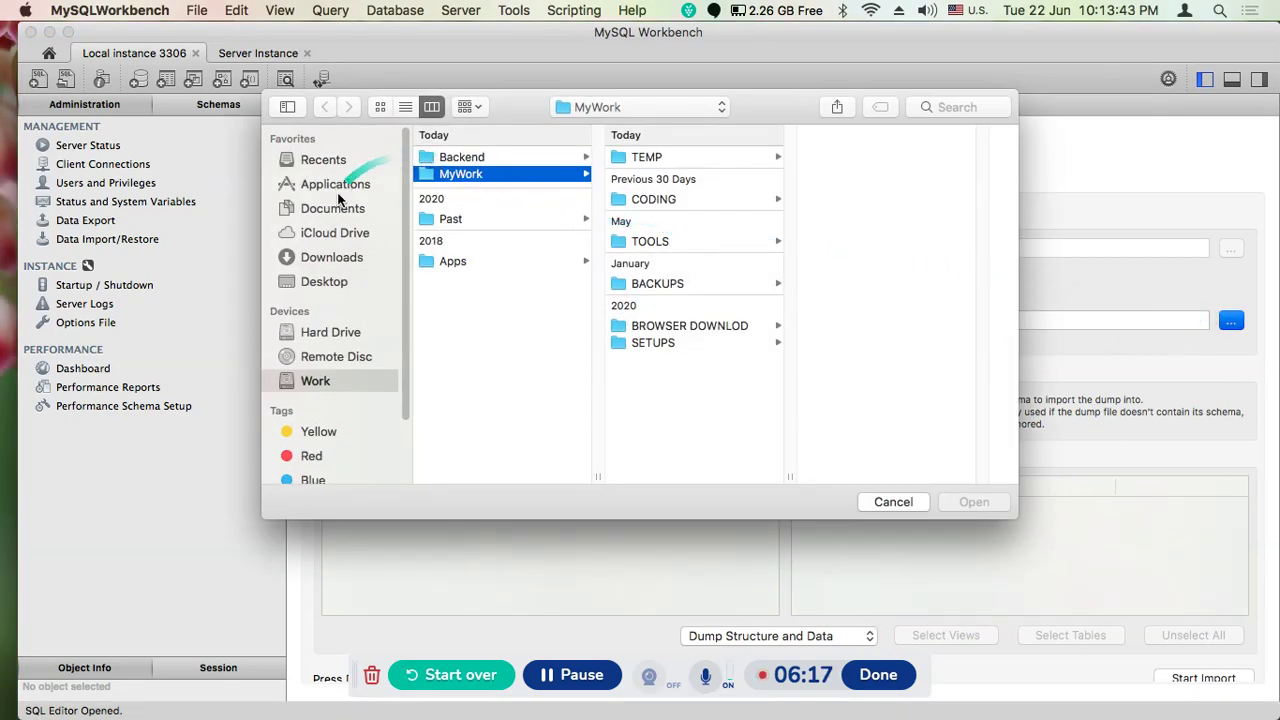
pyautogui.click(320, 281)
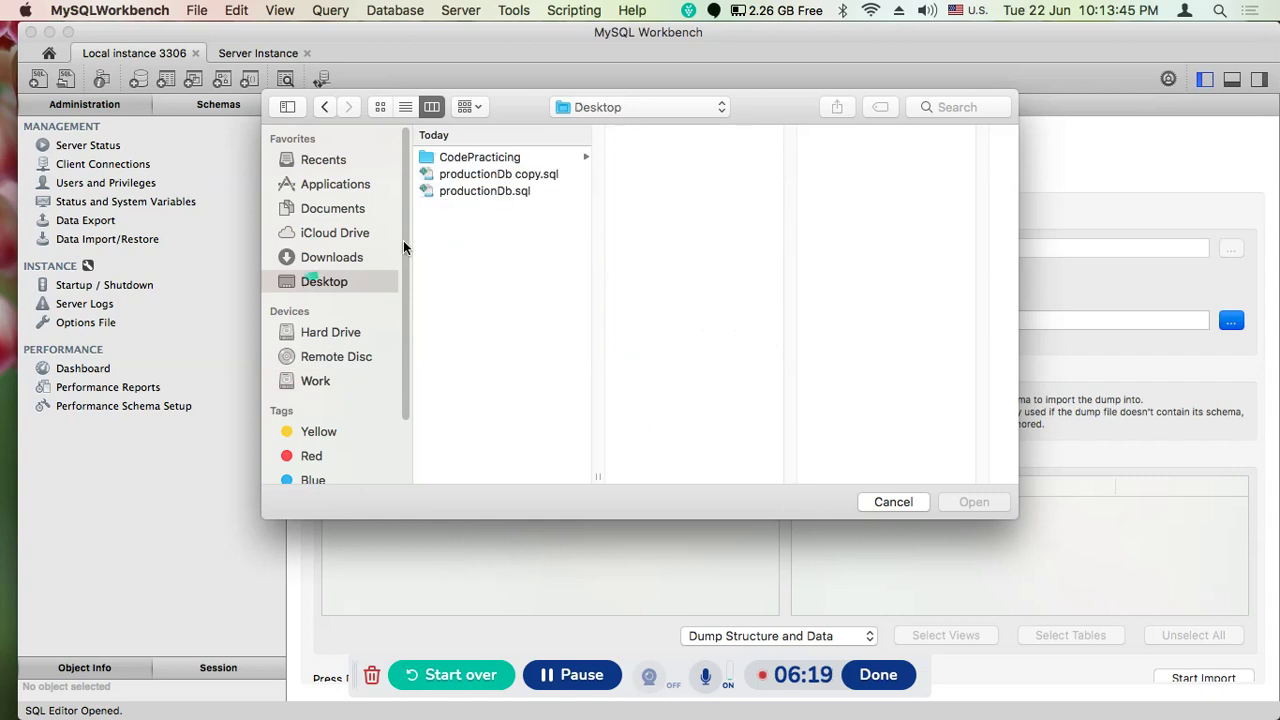
pyautogui.click(491, 175)
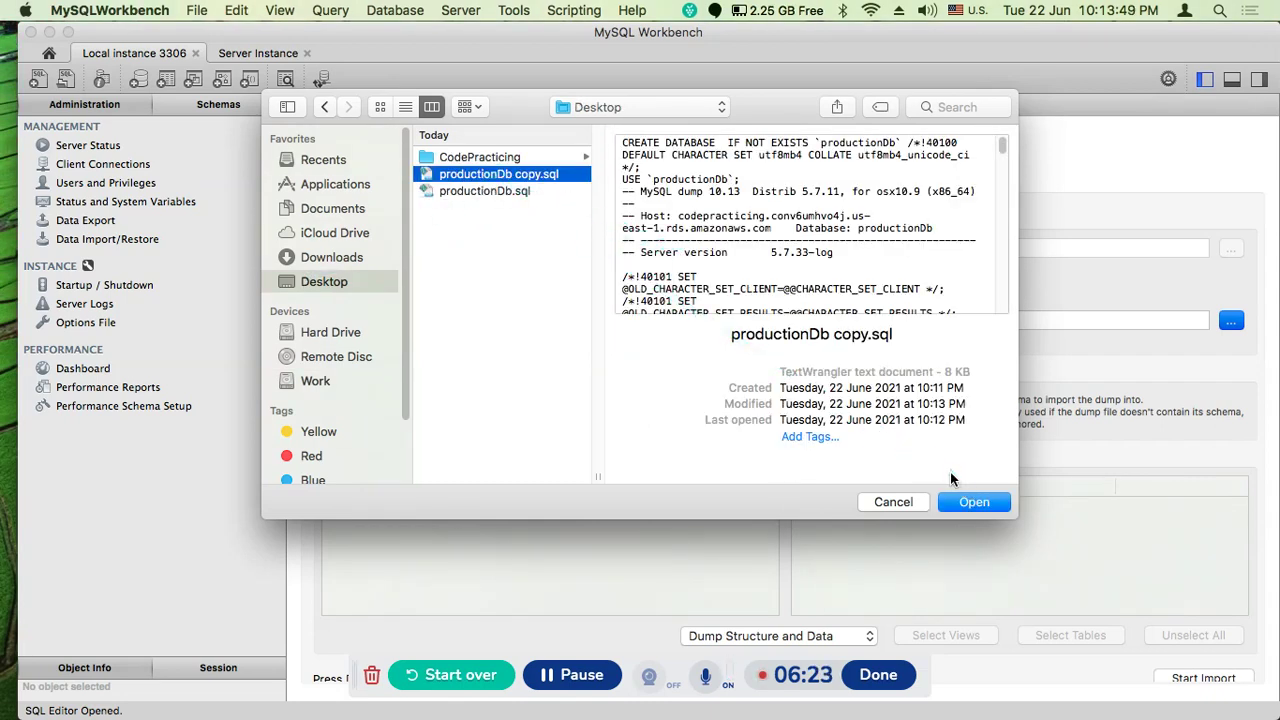
pyautogui.click(971, 503)
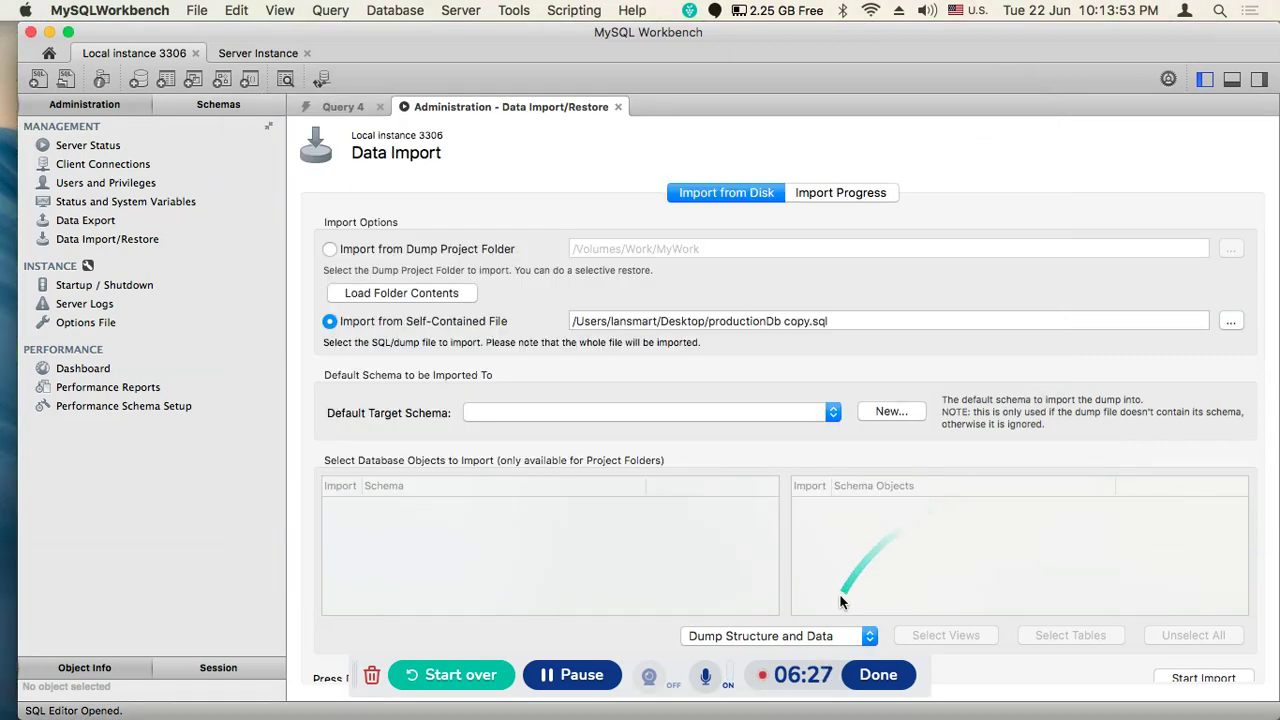
# - Set the import to Dump Structure Only and start importing productionDb copy.sql into the local instance
pyautogui.click(826, 636)
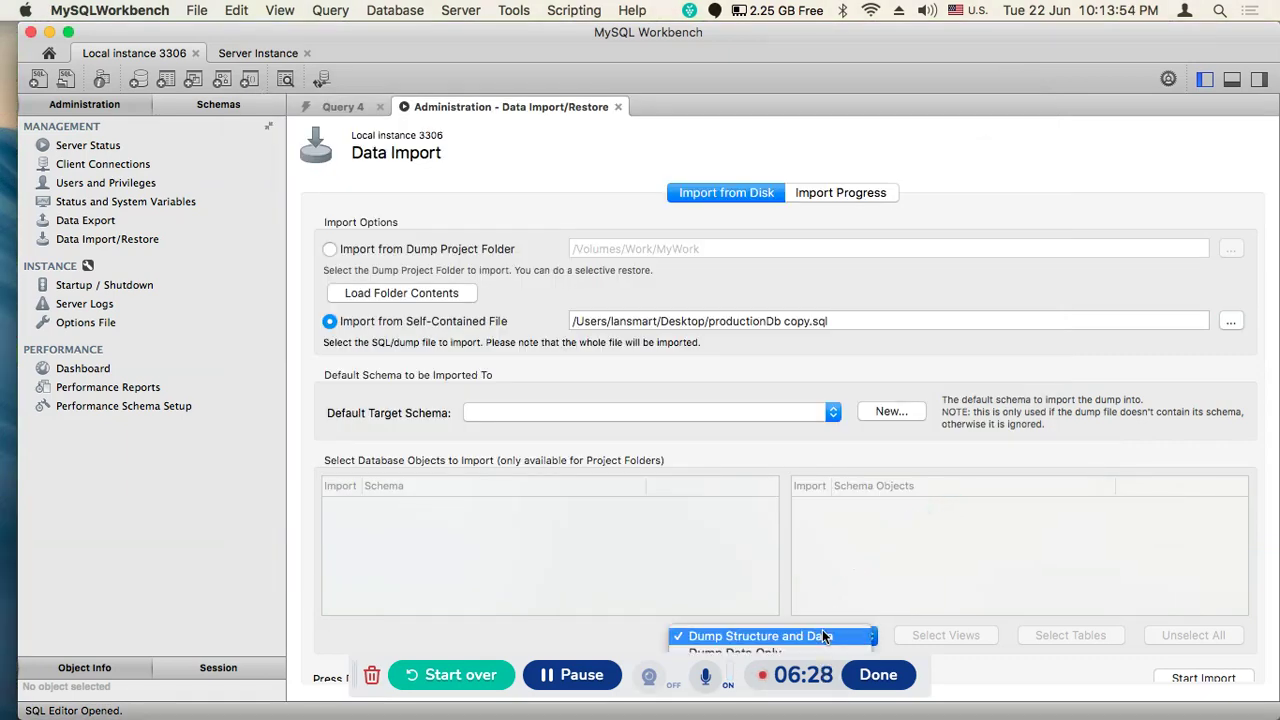
pyautogui.click(355, 675)
pyautogui.moveTo(355, 675); pyautogui.dragTo(130, 621)
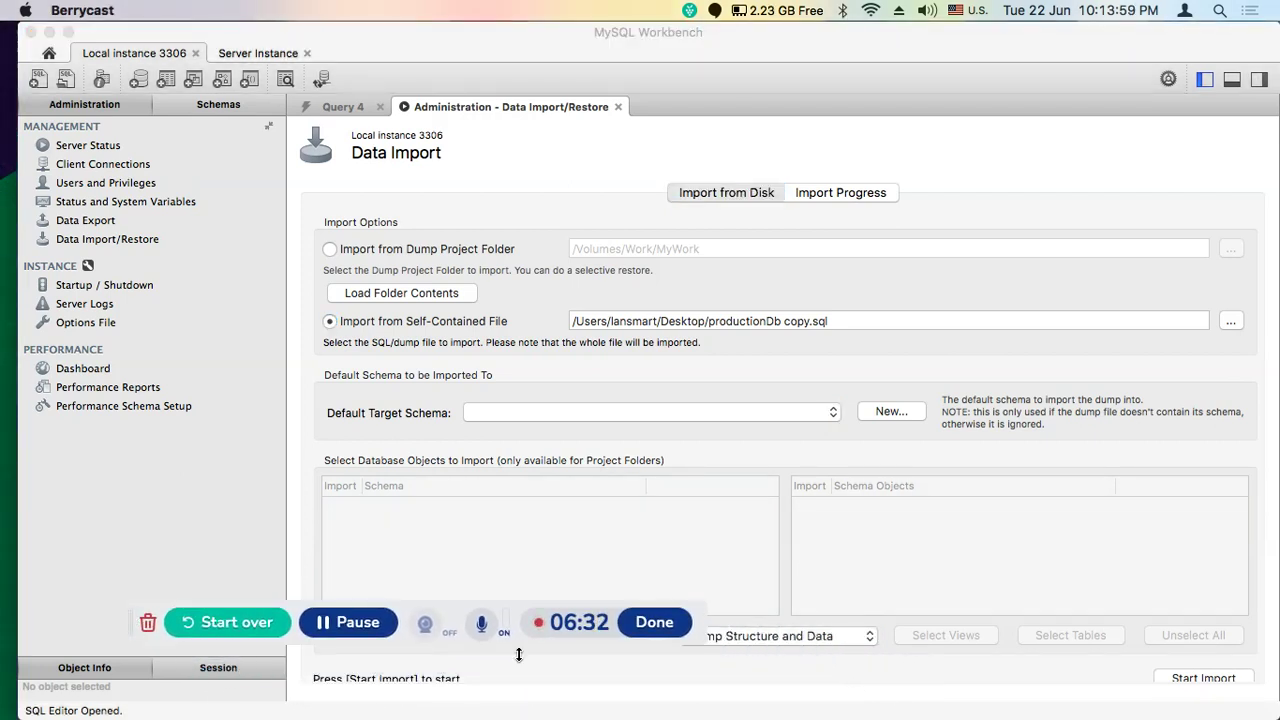
pyautogui.click(775, 634)
pyautogui.click(765, 670)
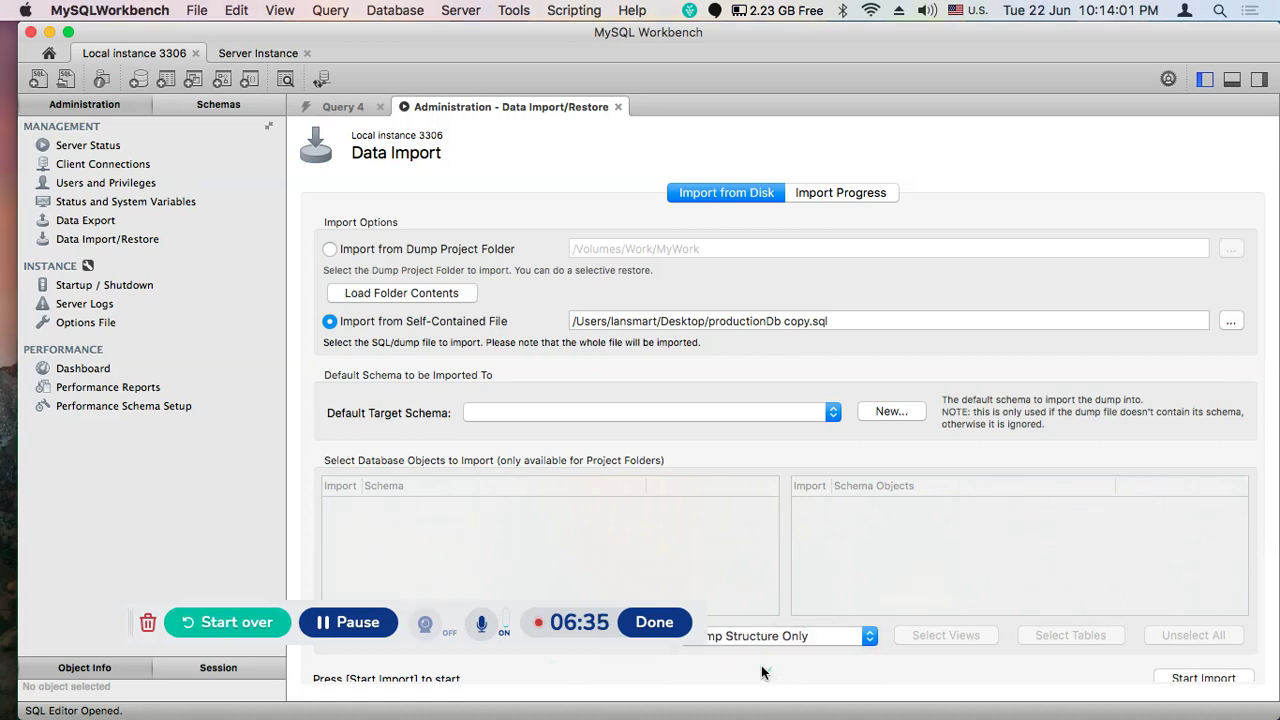
pyautogui.moveTo(121, 625); pyautogui.dragTo(32, 675)
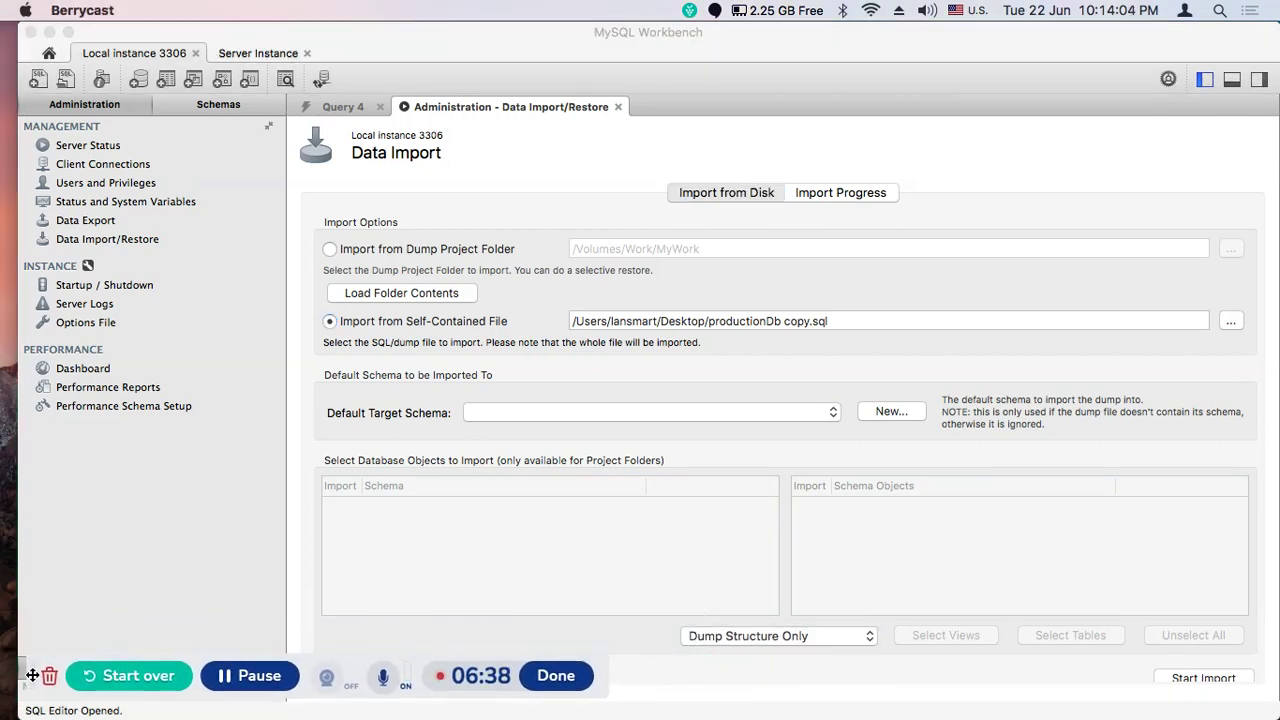
pyautogui.click(1203, 678)
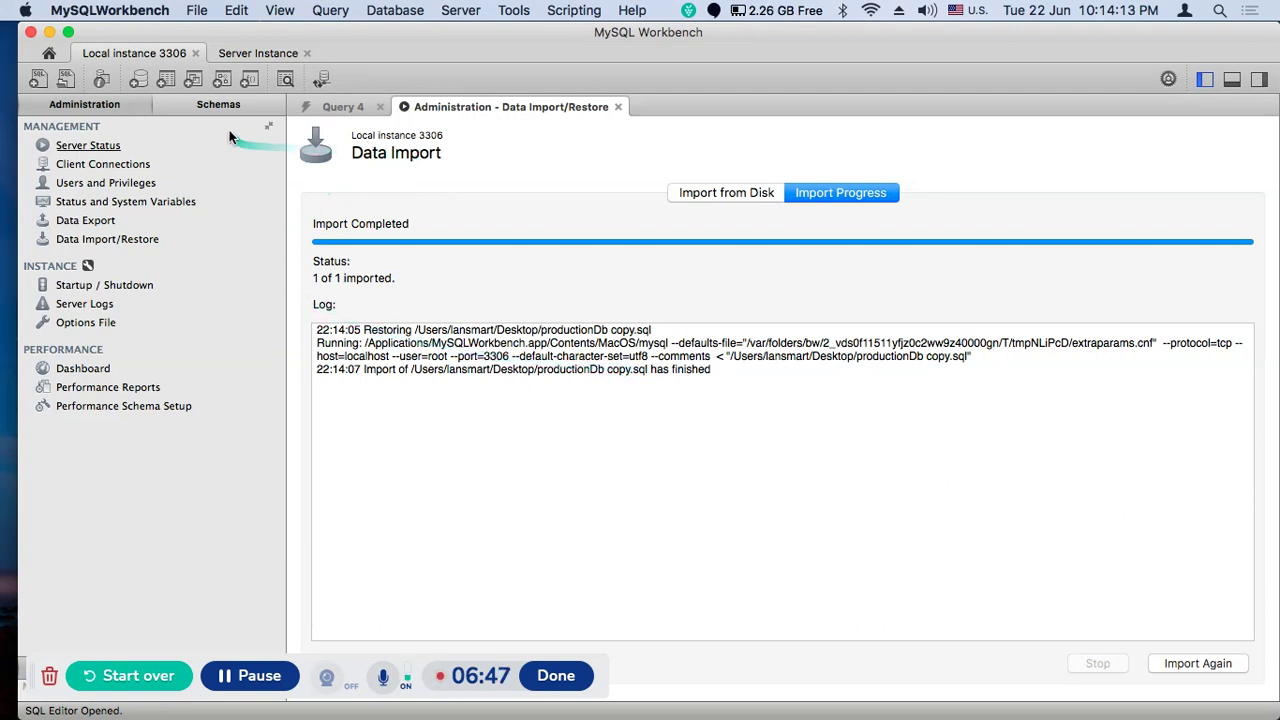
# - Refresh the local schemas, expand productionDb's tables and stored procedures to check the import, and close the Data Import page
pyautogui.click(215, 105)
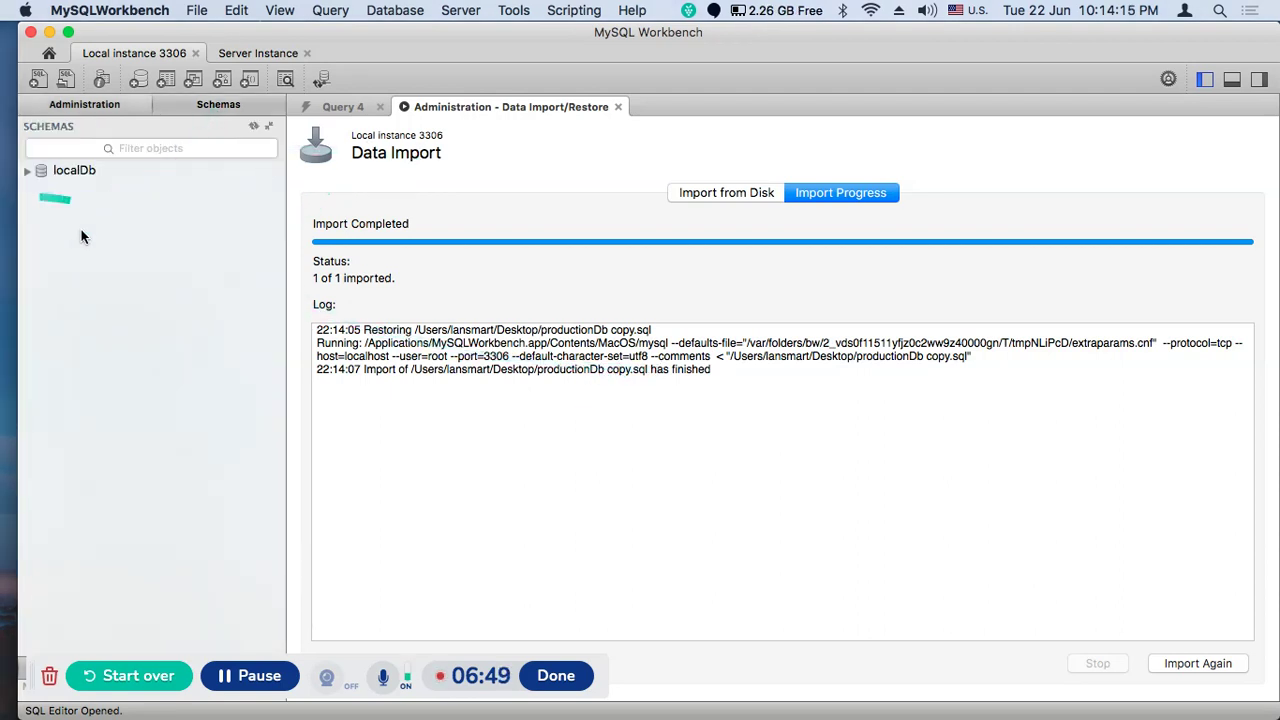
pyautogui.click(256, 126)
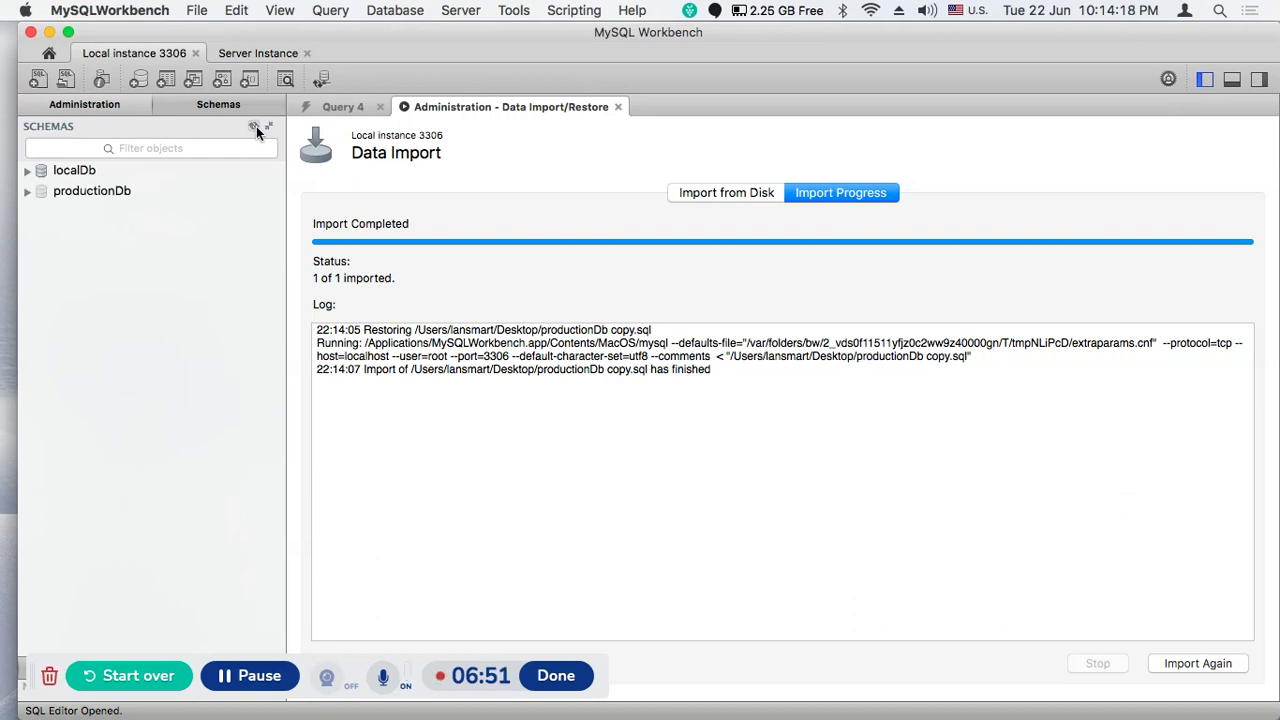
pyautogui.click(27, 192)
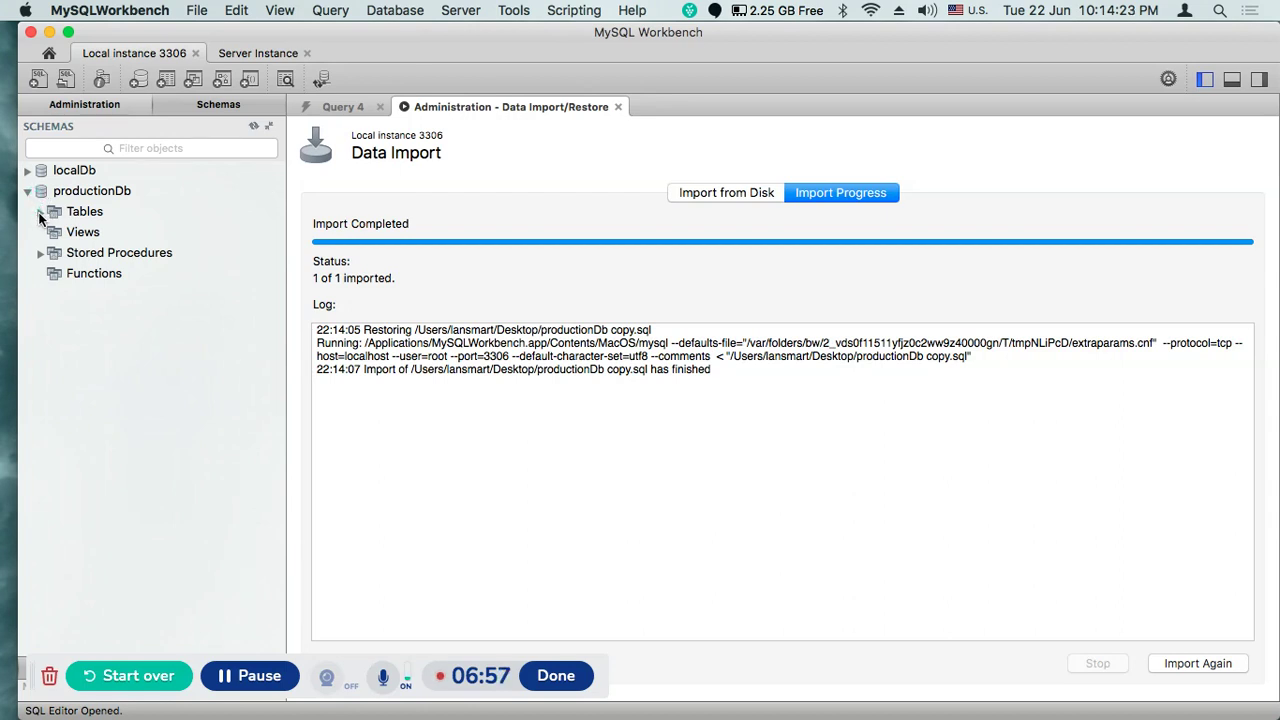
pyautogui.click(40, 212)
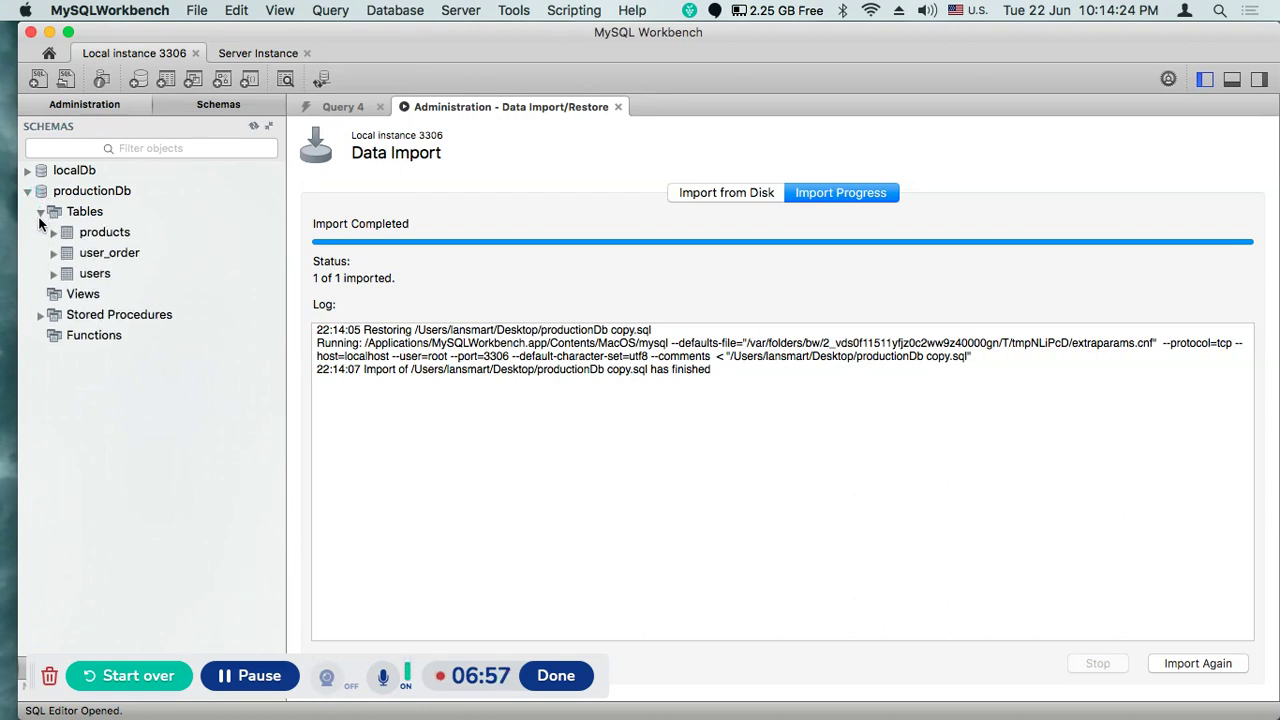
pyautogui.click(41, 316)
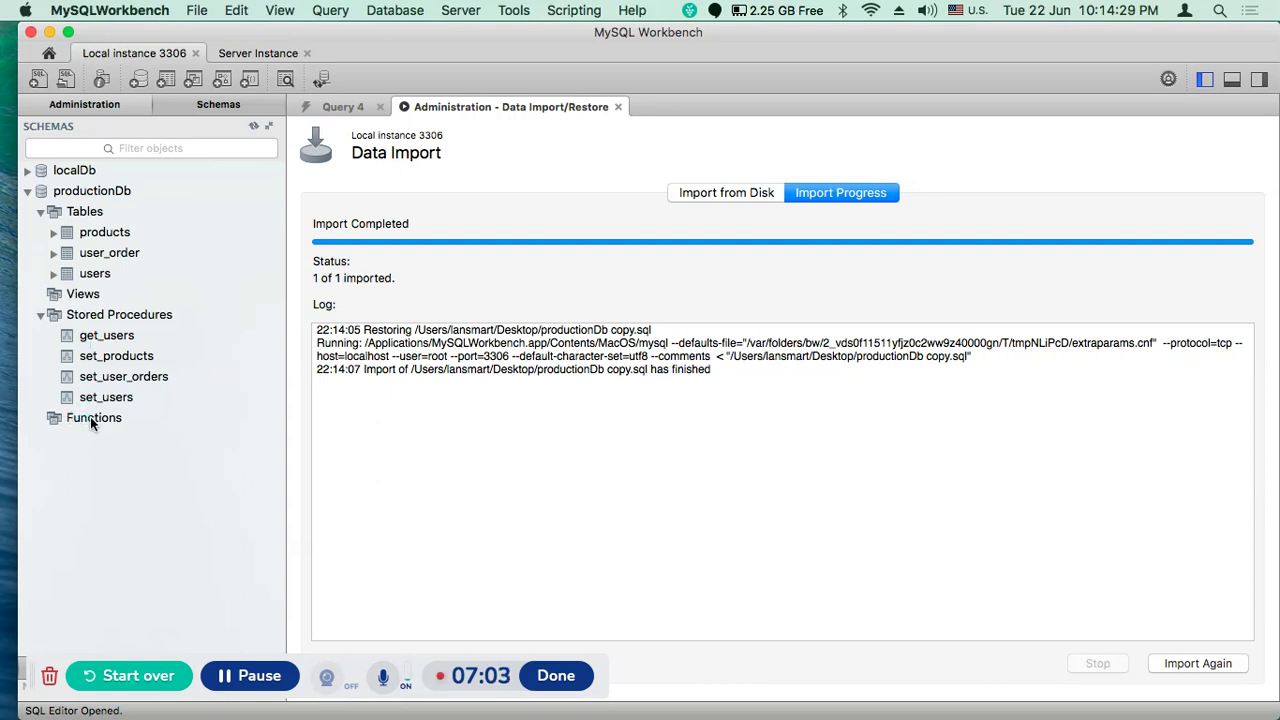
pyautogui.click(617, 107)
# - Switch to the tutorial document in Chrome and read STEP-5 on synchronizing the two databases, checking it against the local schemas in MySQL Workbench
pyautogui.press('super+Tab')
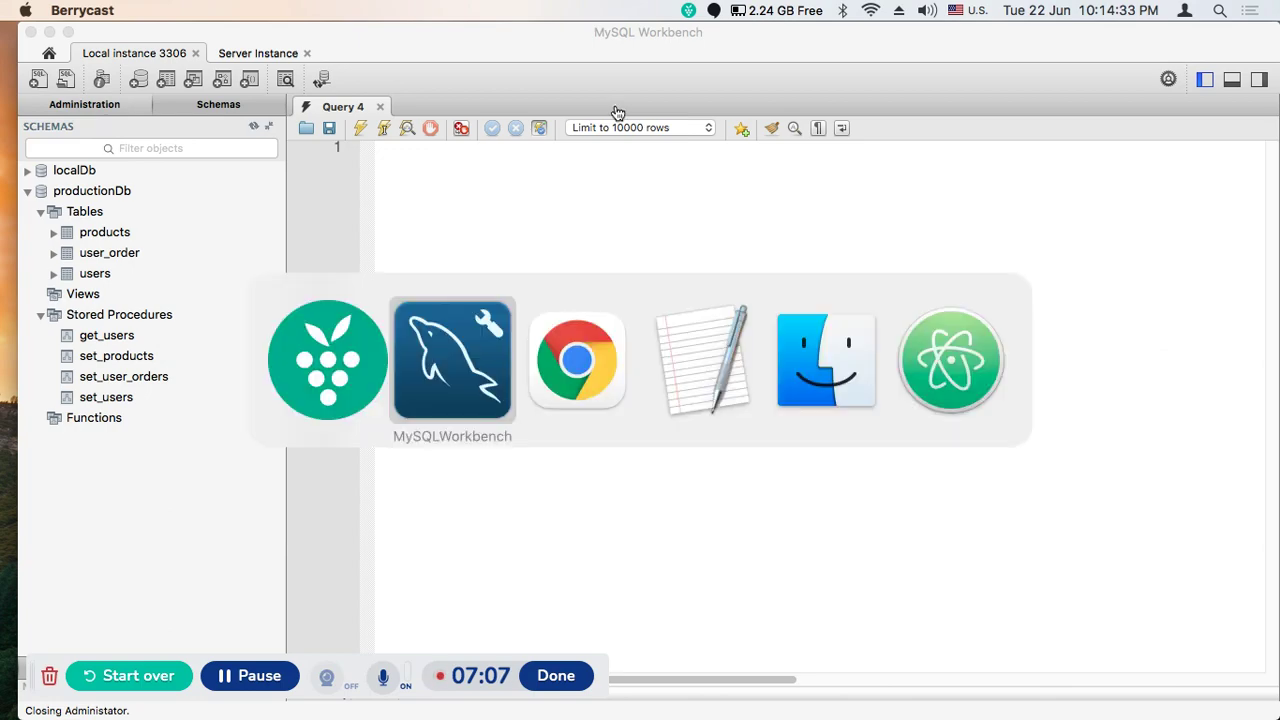
pyautogui.press('super+Tab')
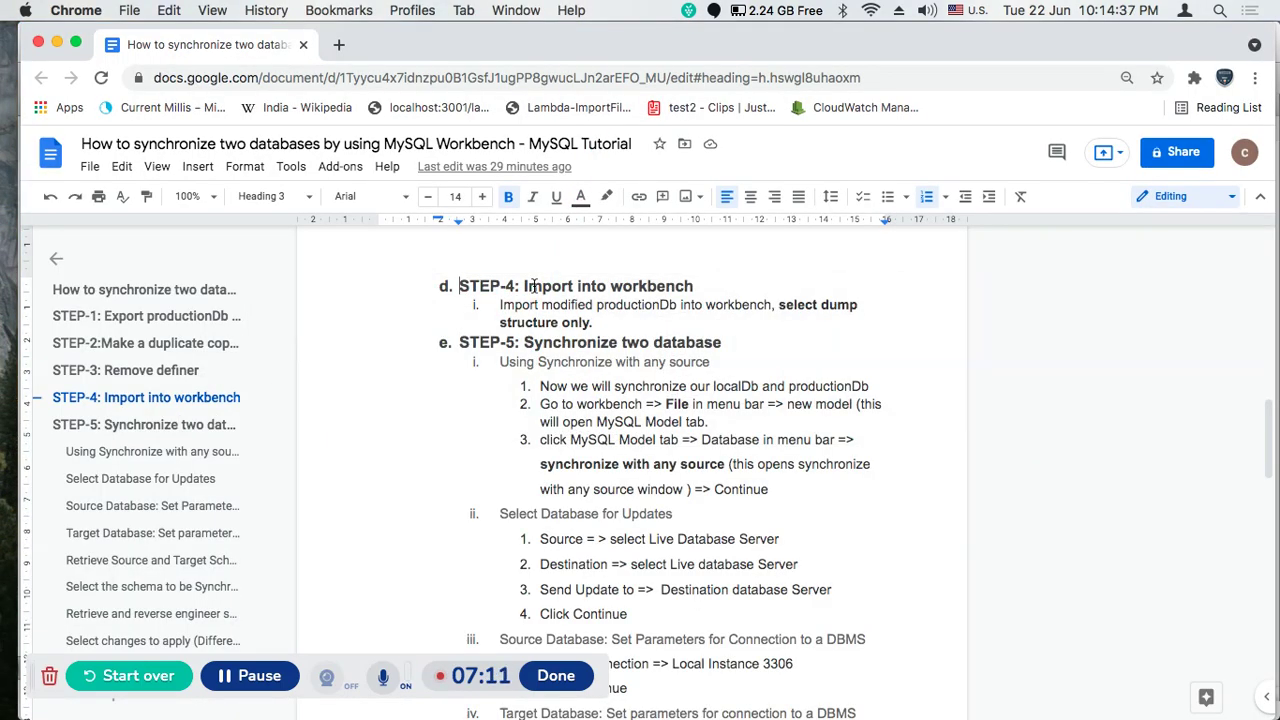
pyautogui.click(150, 428)
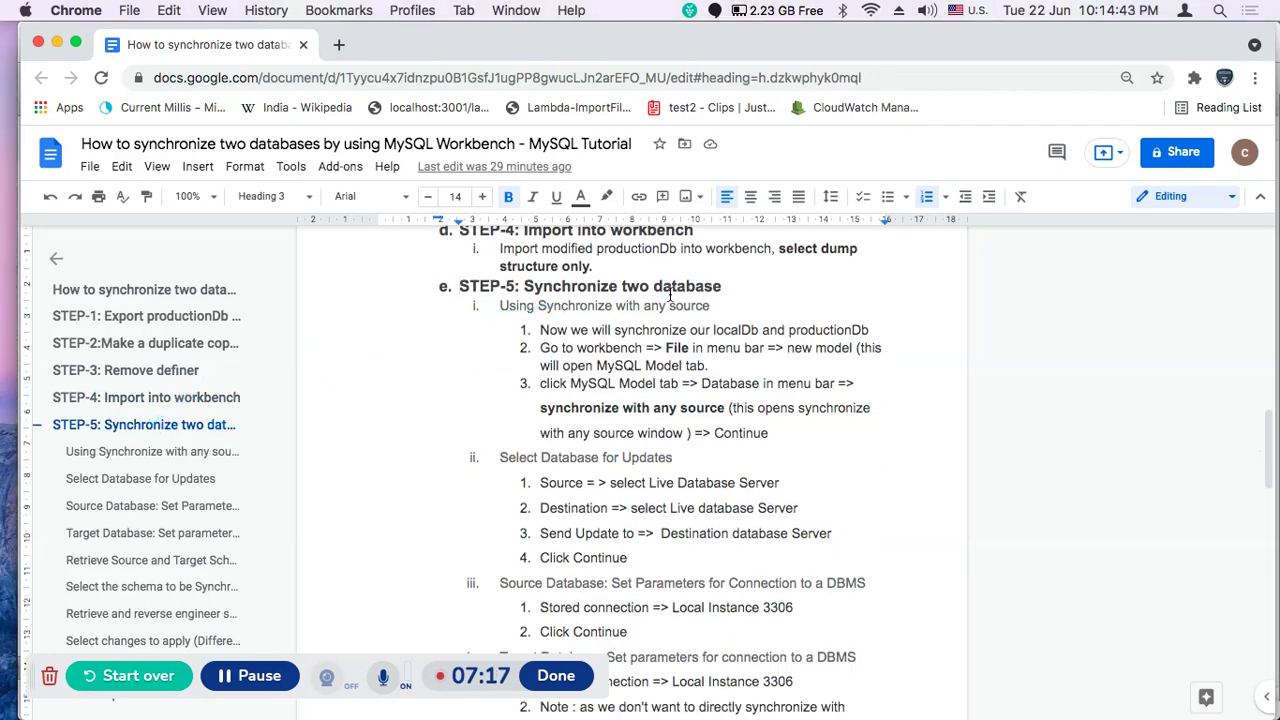
pyautogui.press('super+Tab')
pyautogui.press('super+Tab')
pyautogui.press('super+Tab')
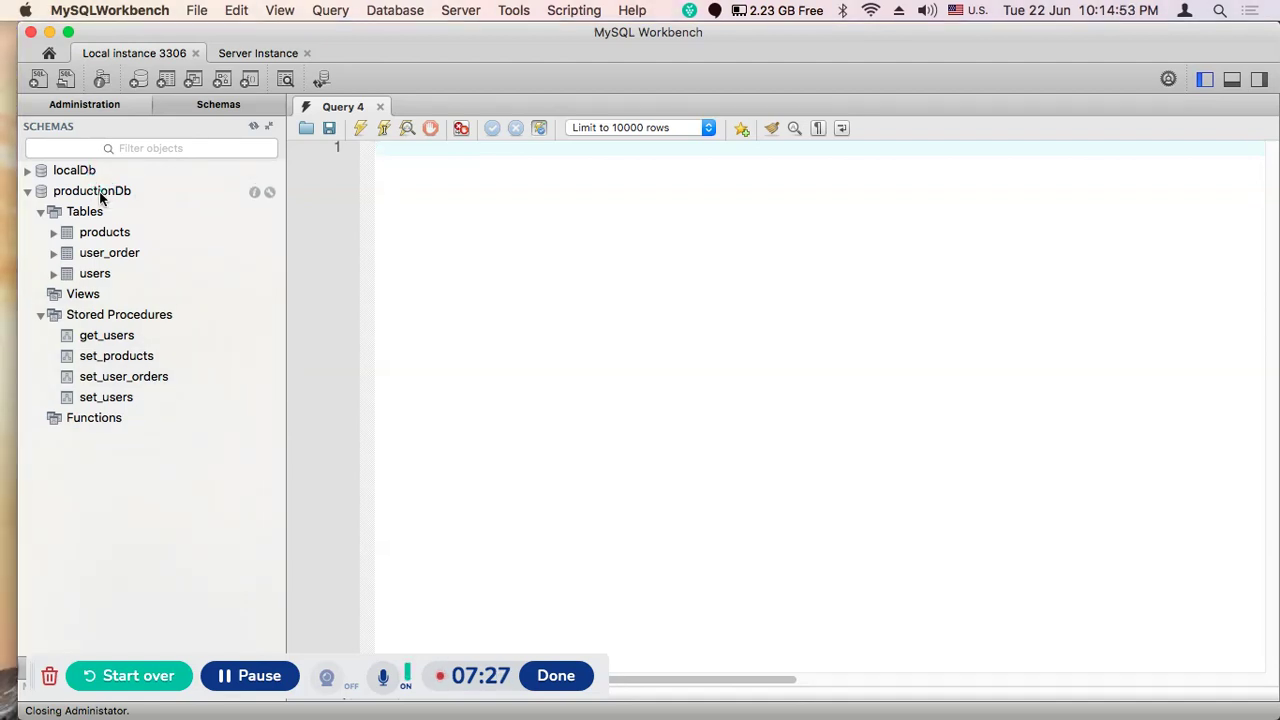
pyautogui.press('super+Tab')
pyautogui.press('super+Tab')
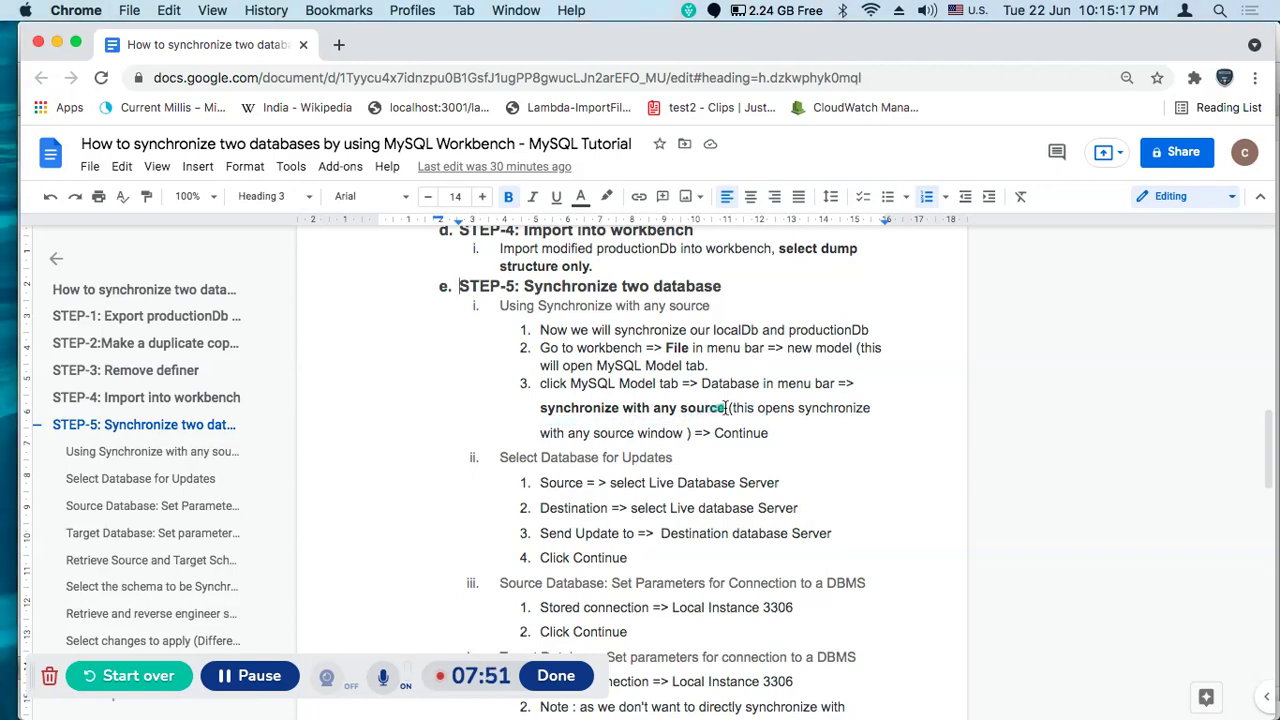
# - Switch to MySQL Workbench and create a new model
pyautogui.click(37, 354)
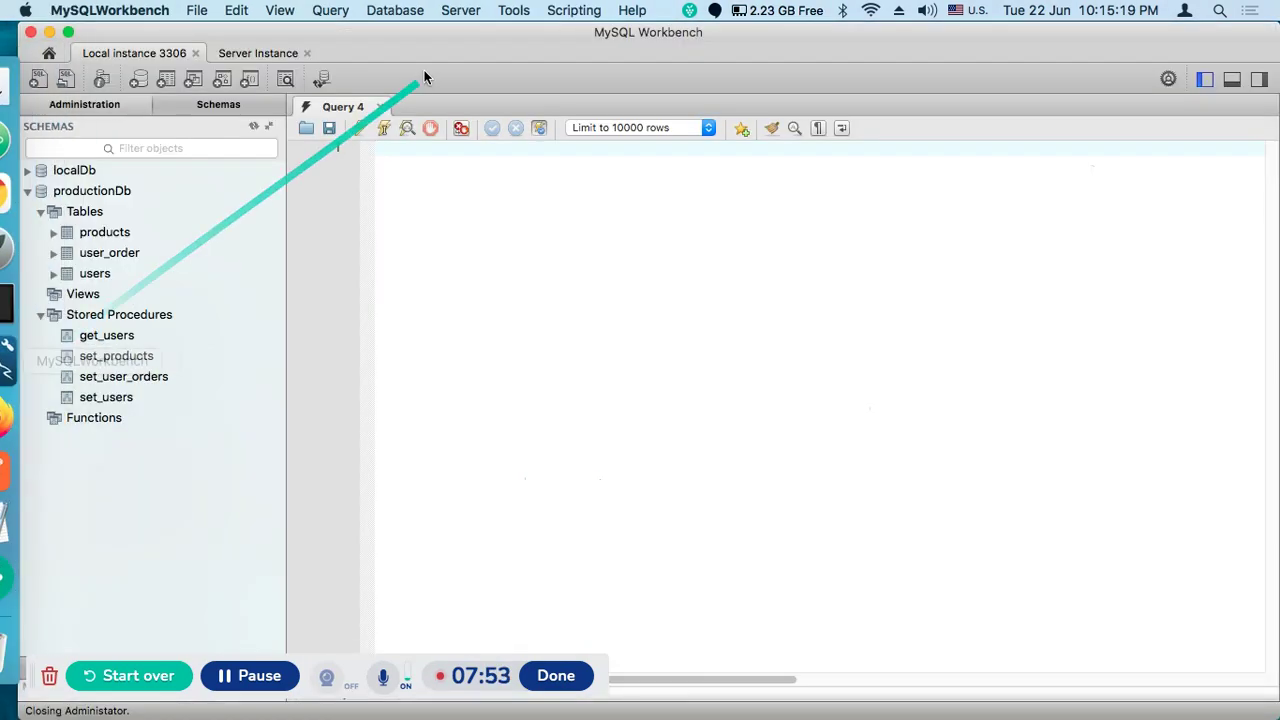
pyautogui.click(192, 11)
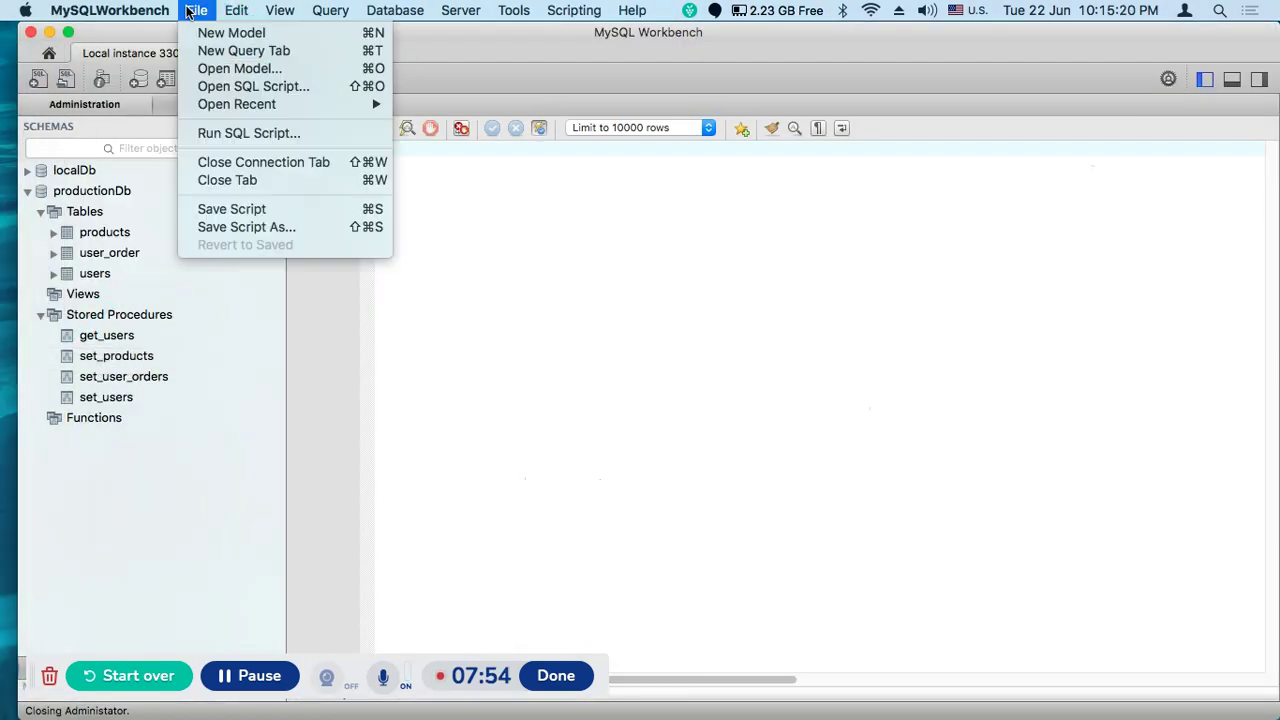
pyautogui.click(223, 42)
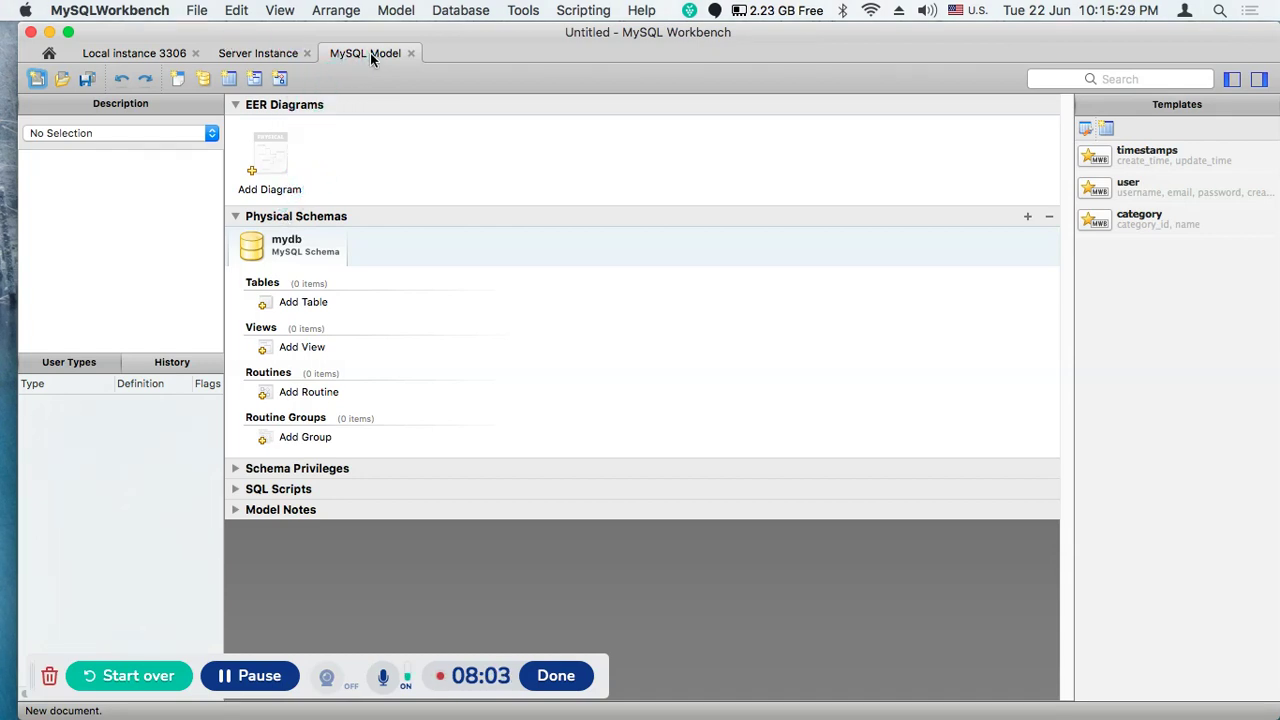
# - Start Synchronize with Any Source with Live Database Server as source and destination, sending updates to the Destination Database Server
pyautogui.click(466, 10)
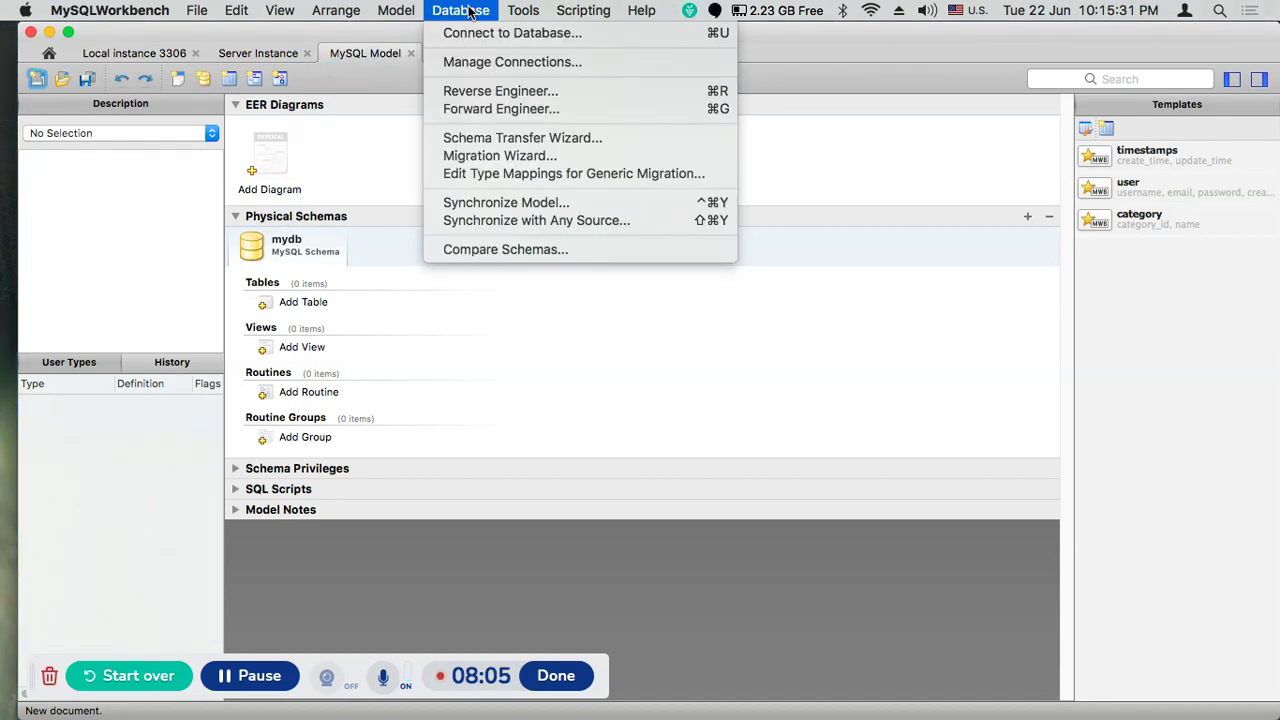
pyautogui.click(522, 220)
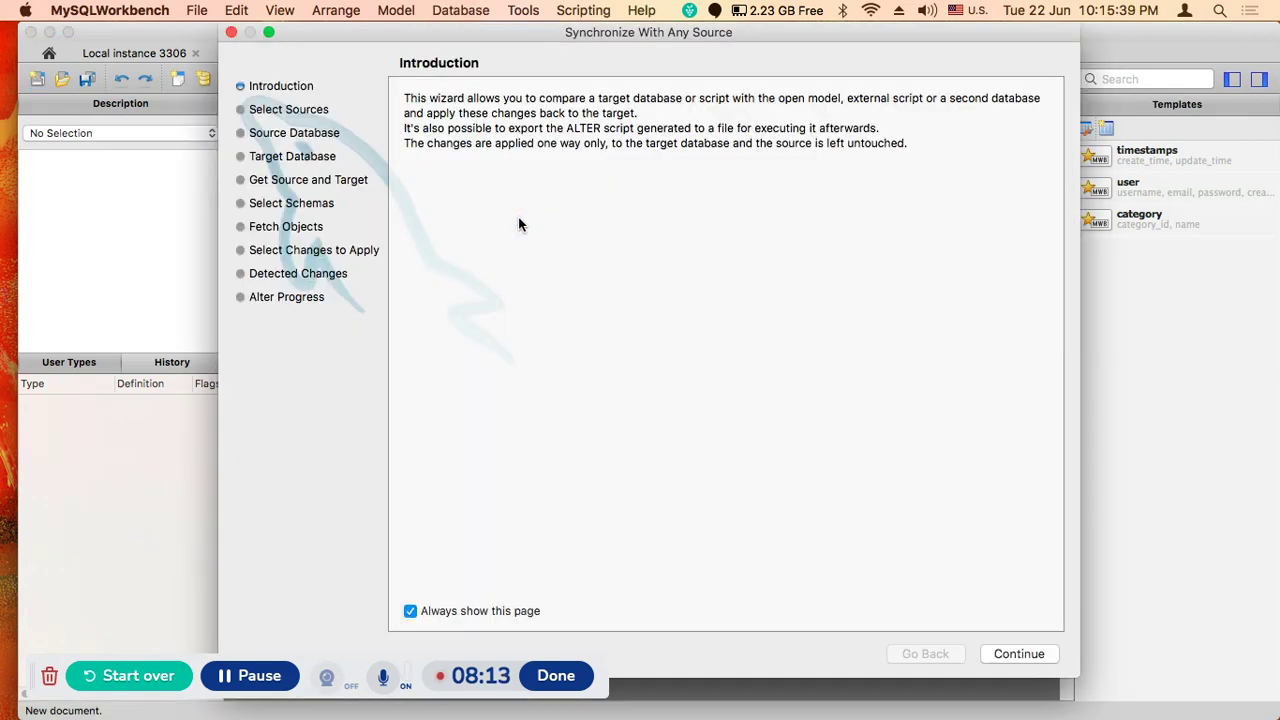
pyautogui.click(1020, 654)
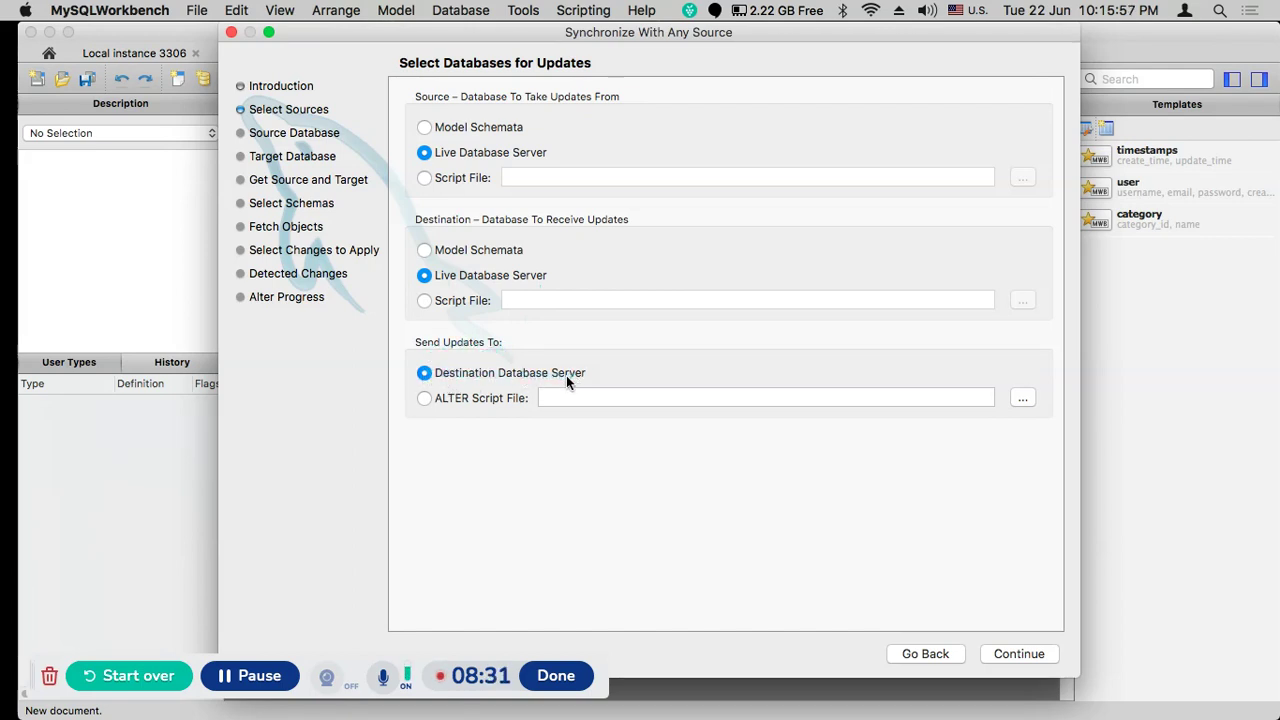
pyautogui.click(1011, 654)
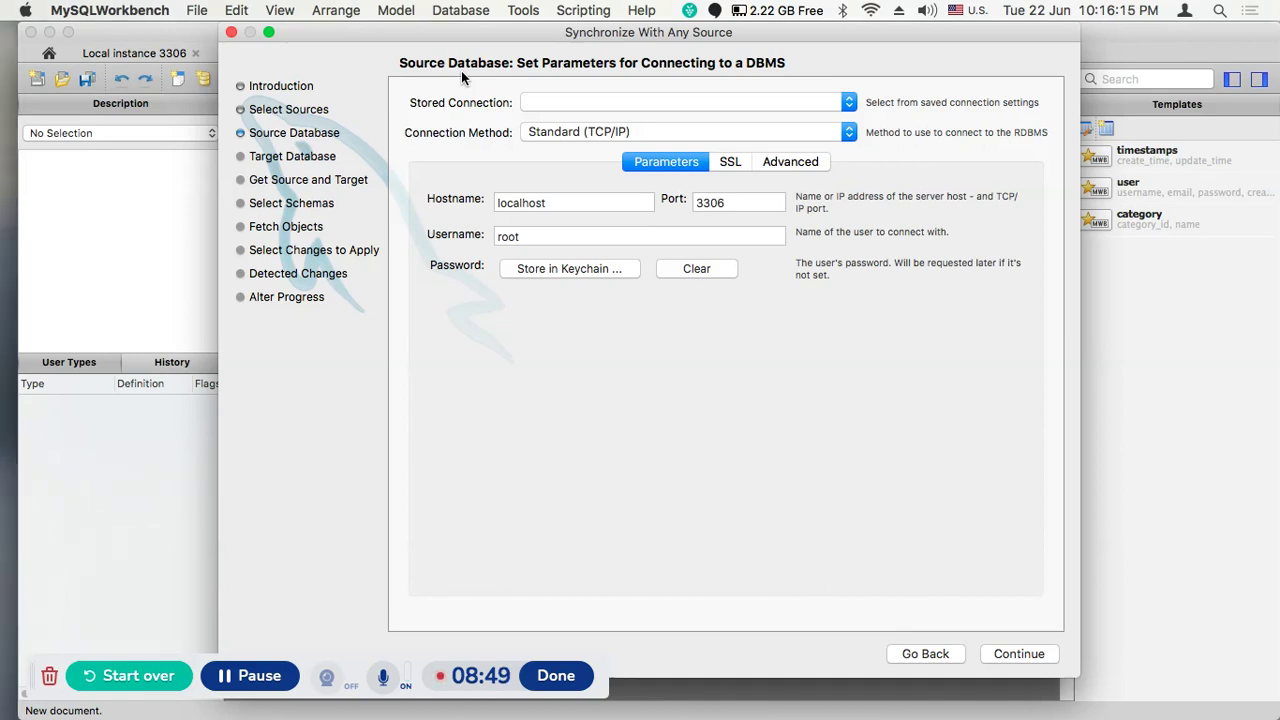
# - Set the source database's stored connection to Local instance 3306 and continue to the target database
pyautogui.click(555, 104)
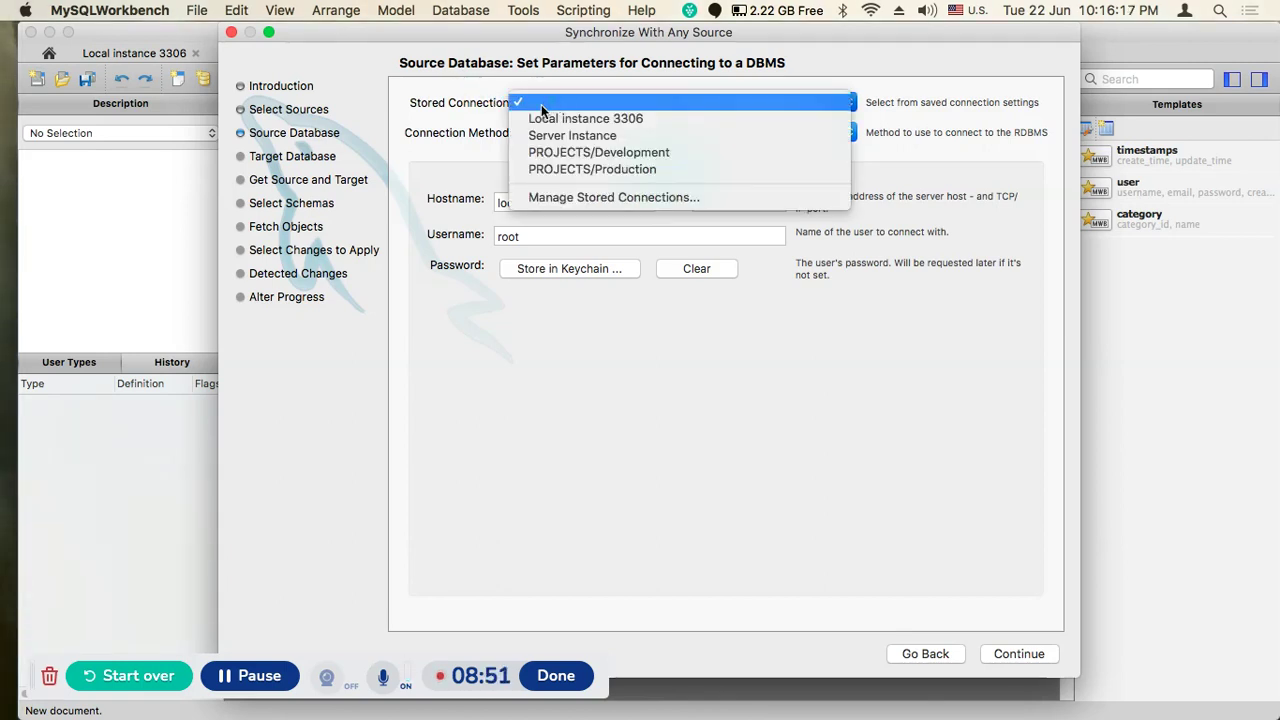
pyautogui.click(555, 119)
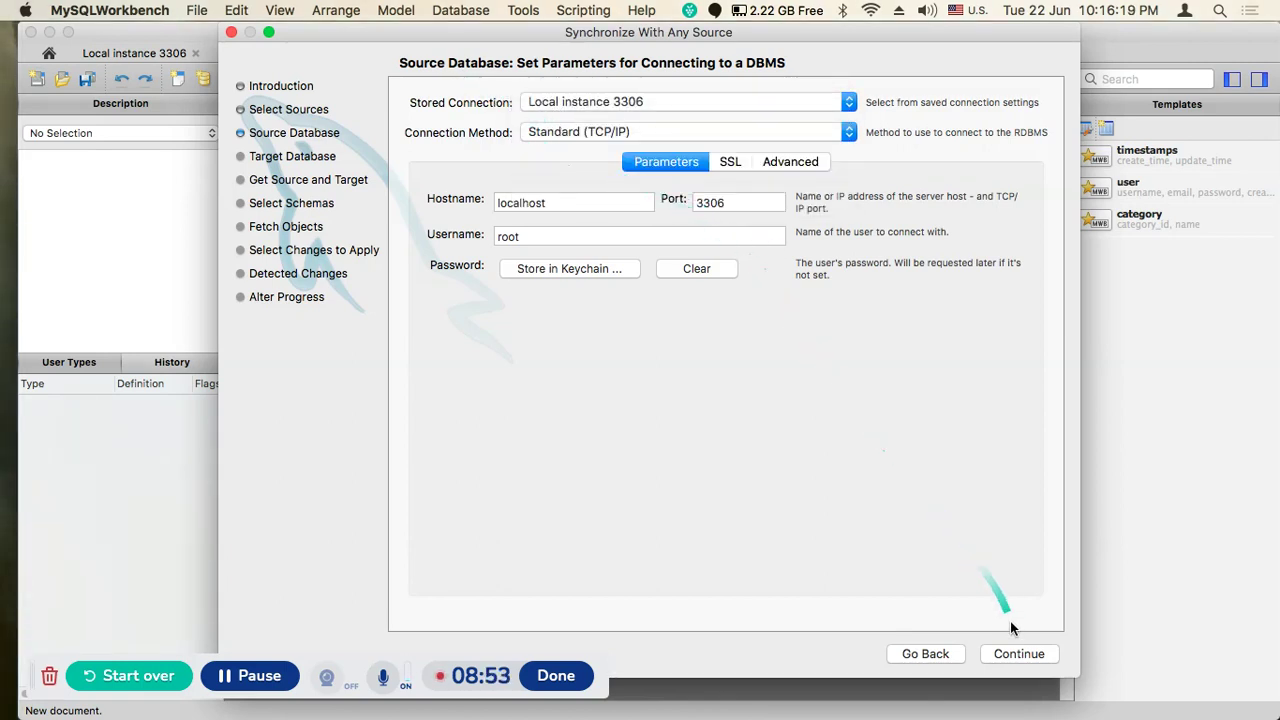
pyautogui.click(1017, 653)
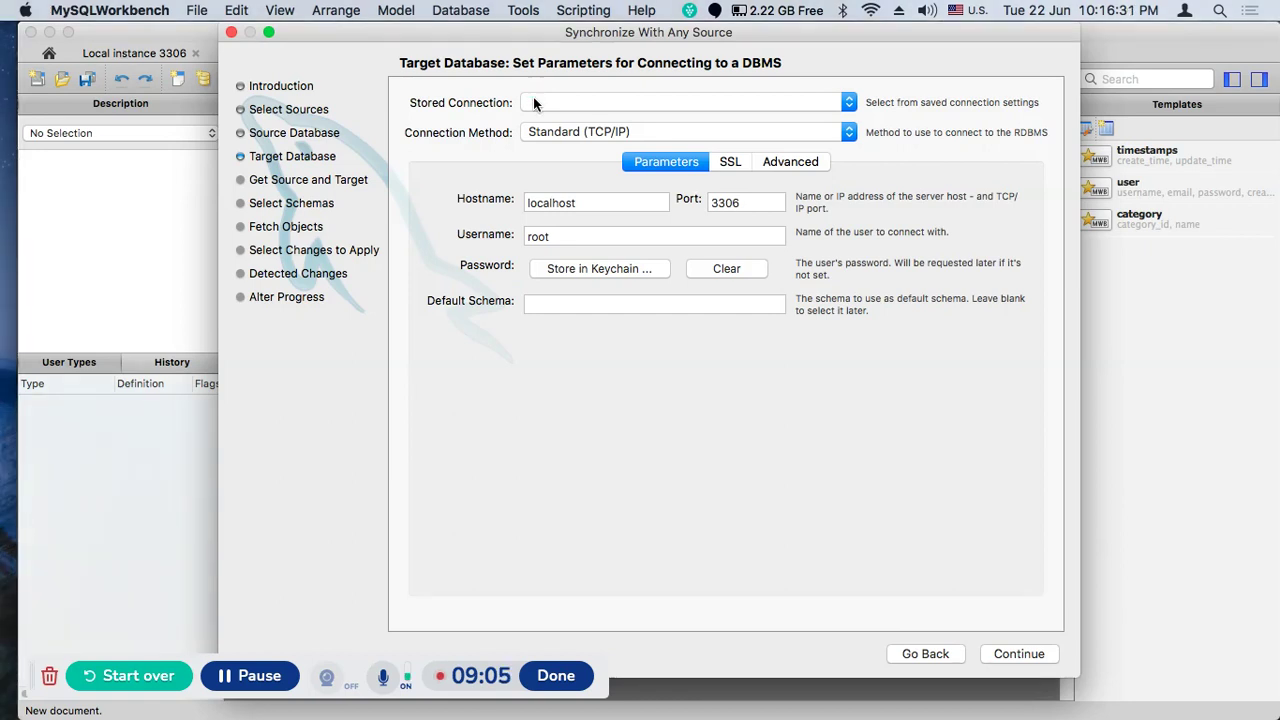
# - Set the target database's stored connection to Local instance 3306 and retrieve the source and target schema names
pyautogui.click(533, 98)
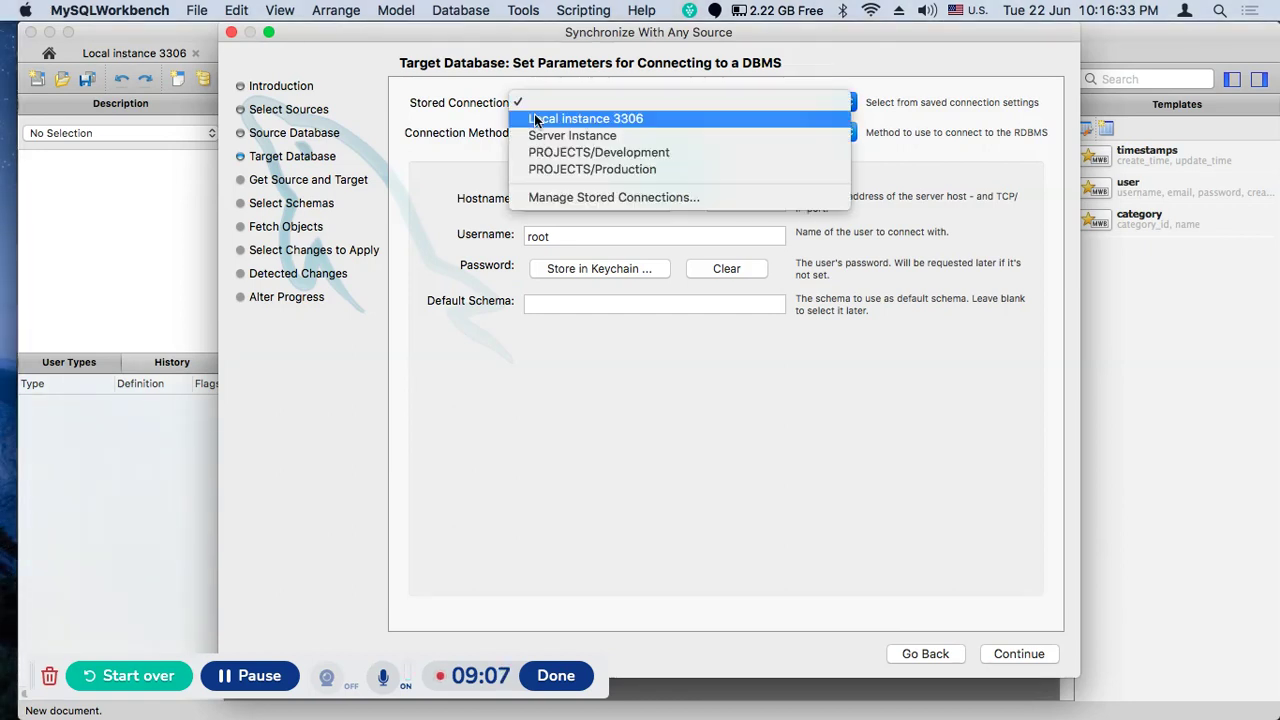
pyautogui.click(536, 120)
pyautogui.click(549, 100)
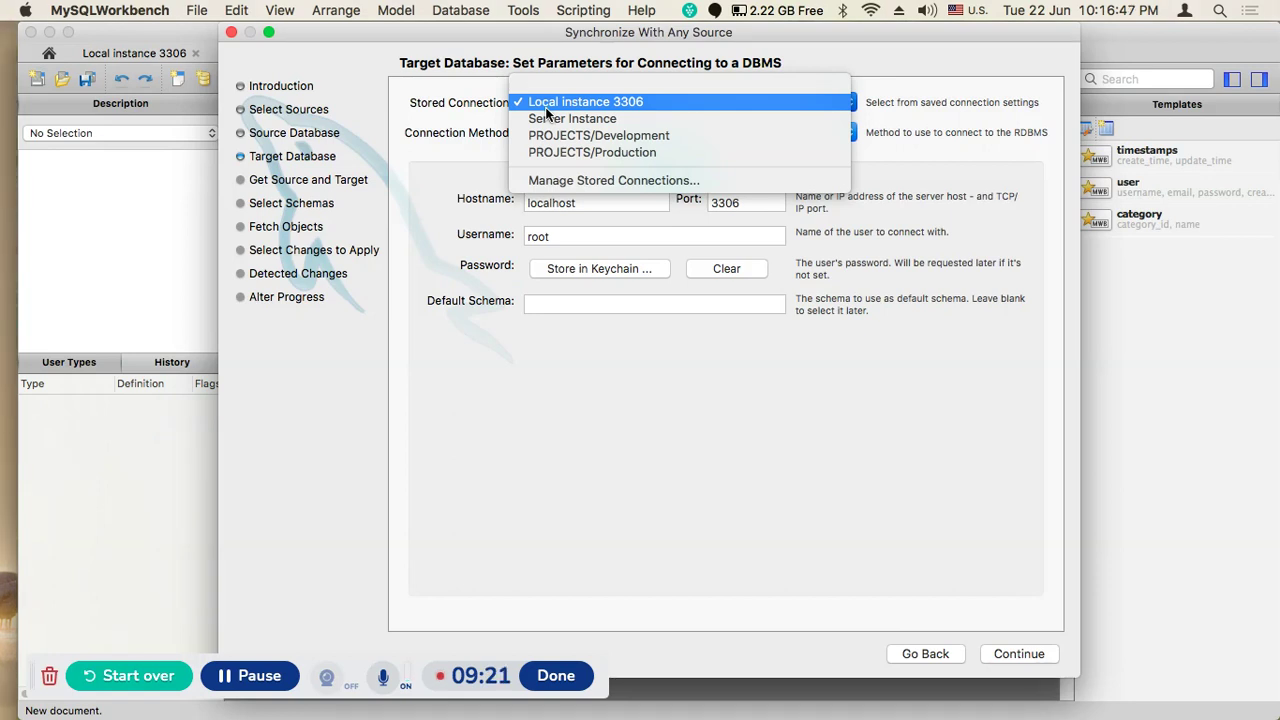
pyautogui.click(540, 101)
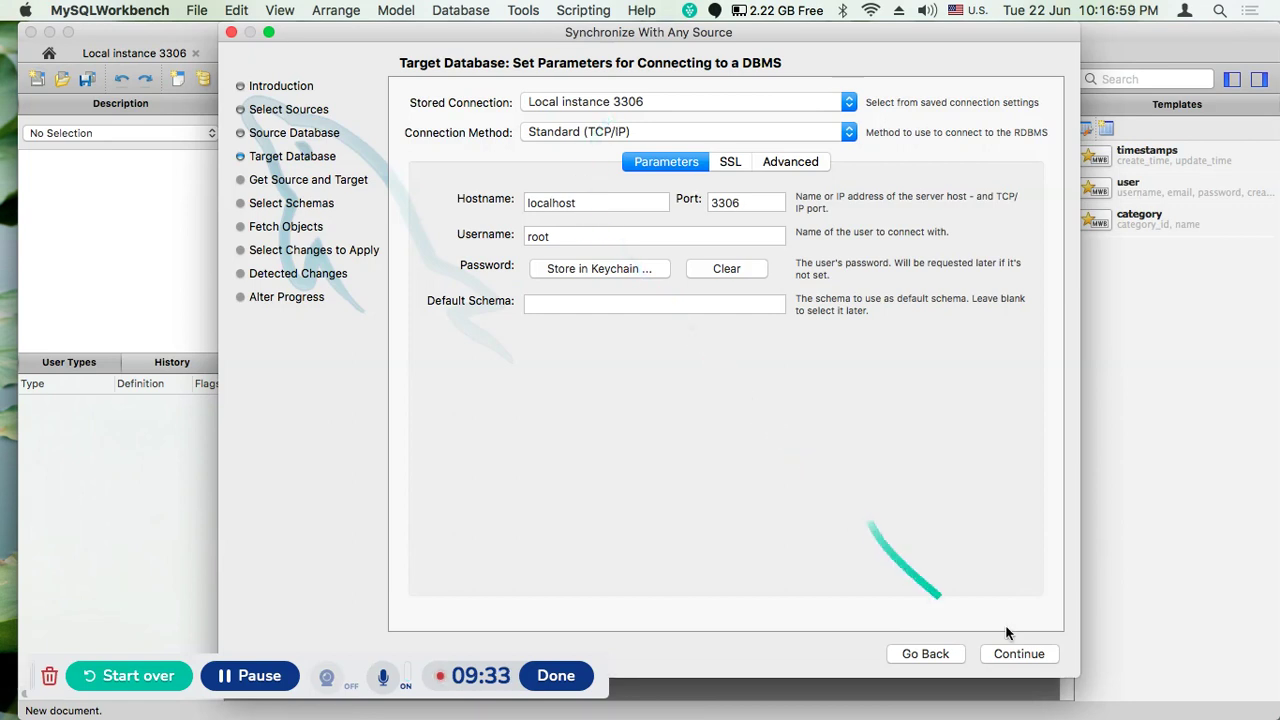
pyautogui.click(1016, 653)
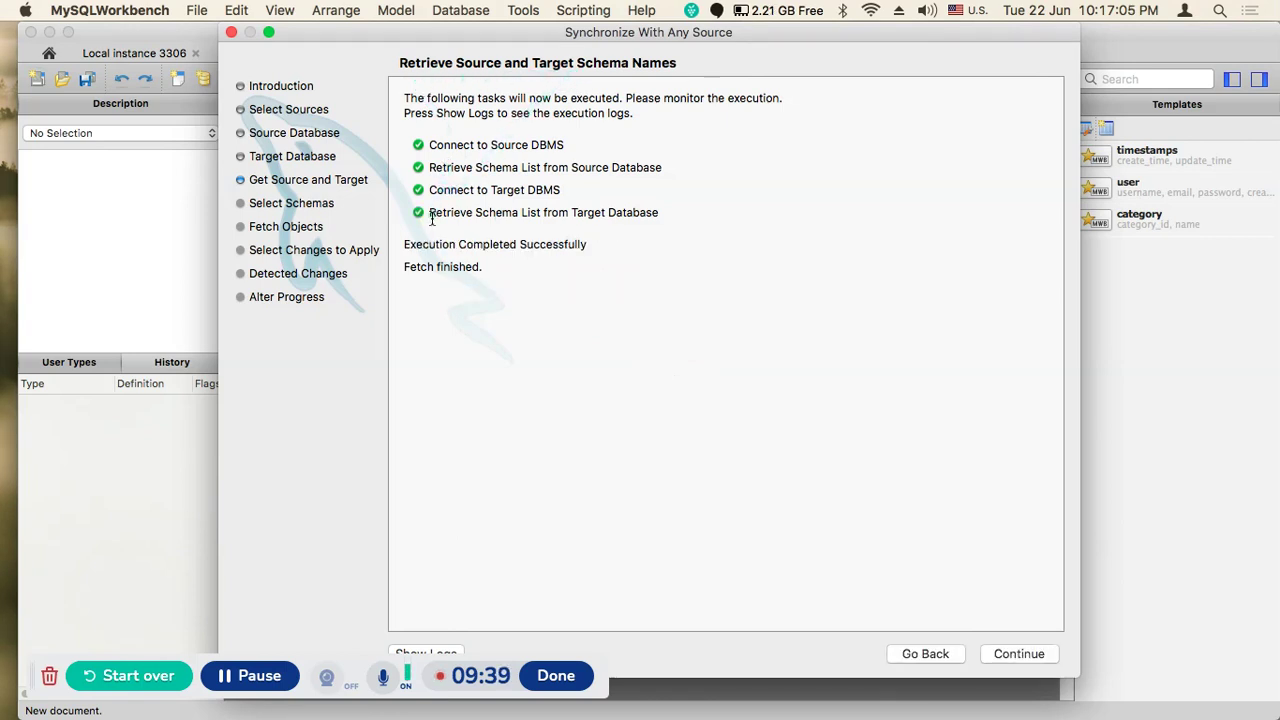
# - Select localDb as the schema to synchronize, override its target with productionDb, and fetch the schema objects through to the differences list
pyautogui.click(1025, 657)
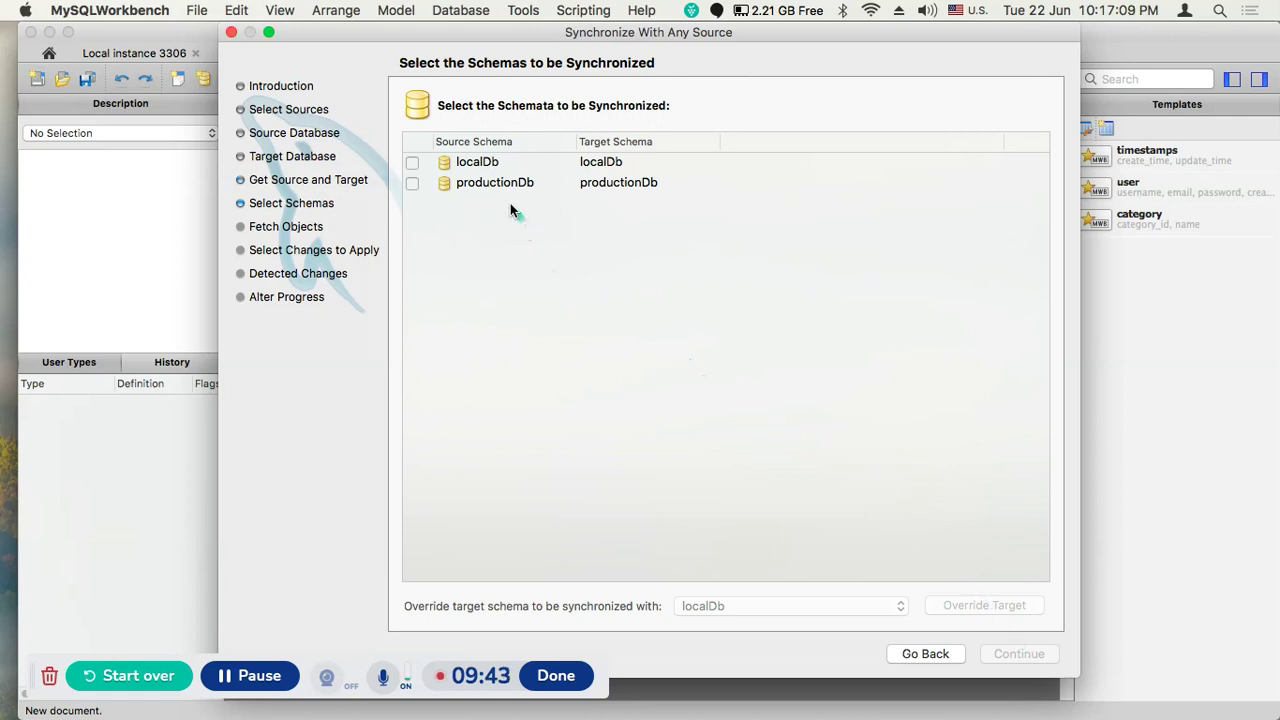
pyautogui.click(413, 163)
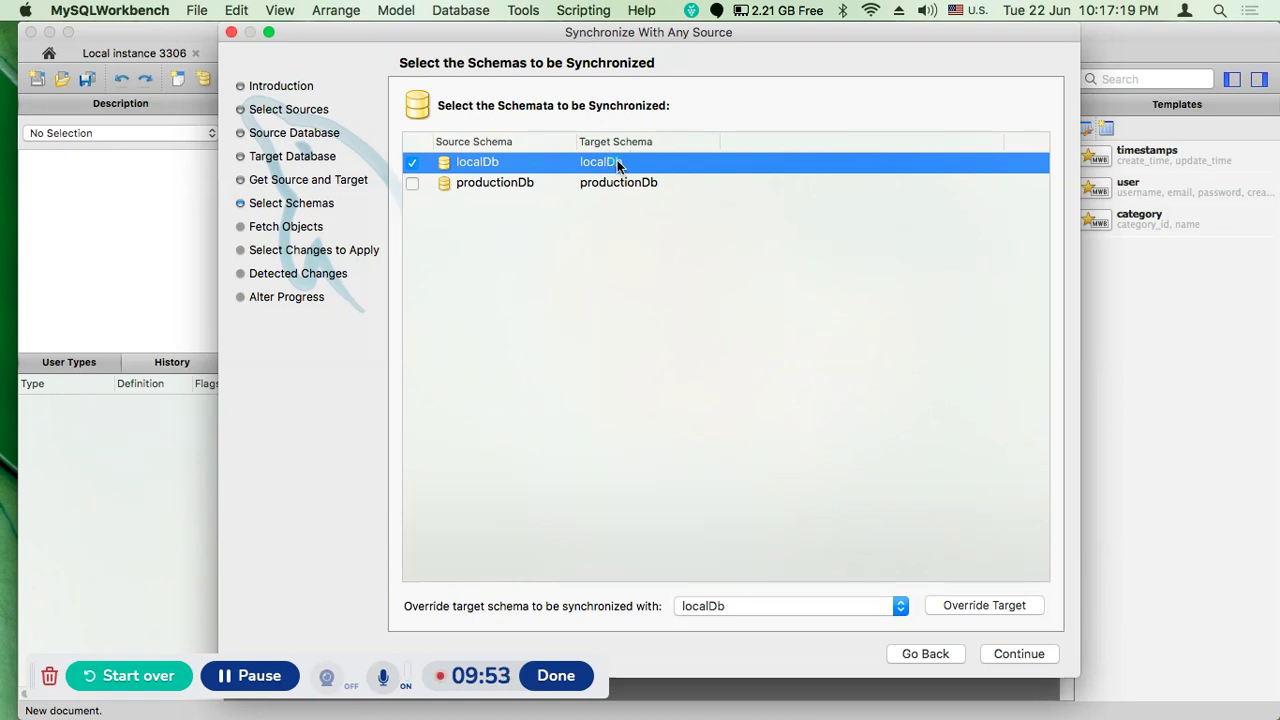
pyautogui.click(765, 605)
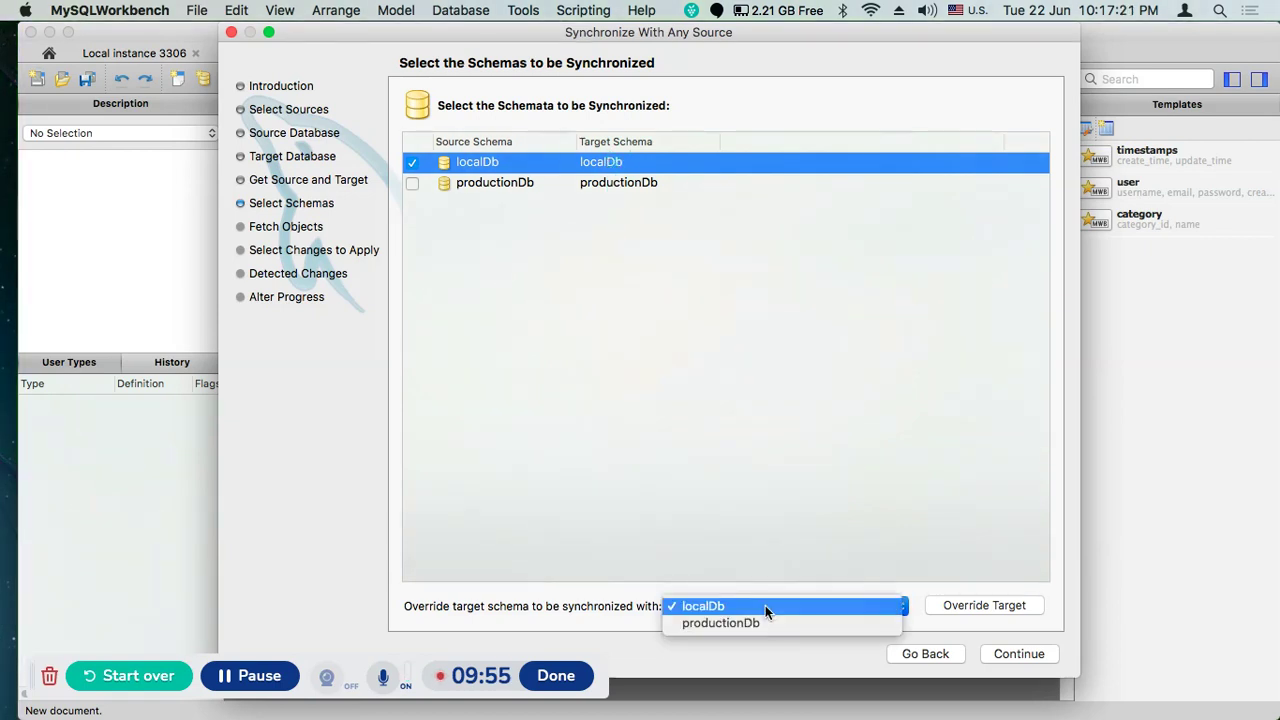
pyautogui.click(754, 624)
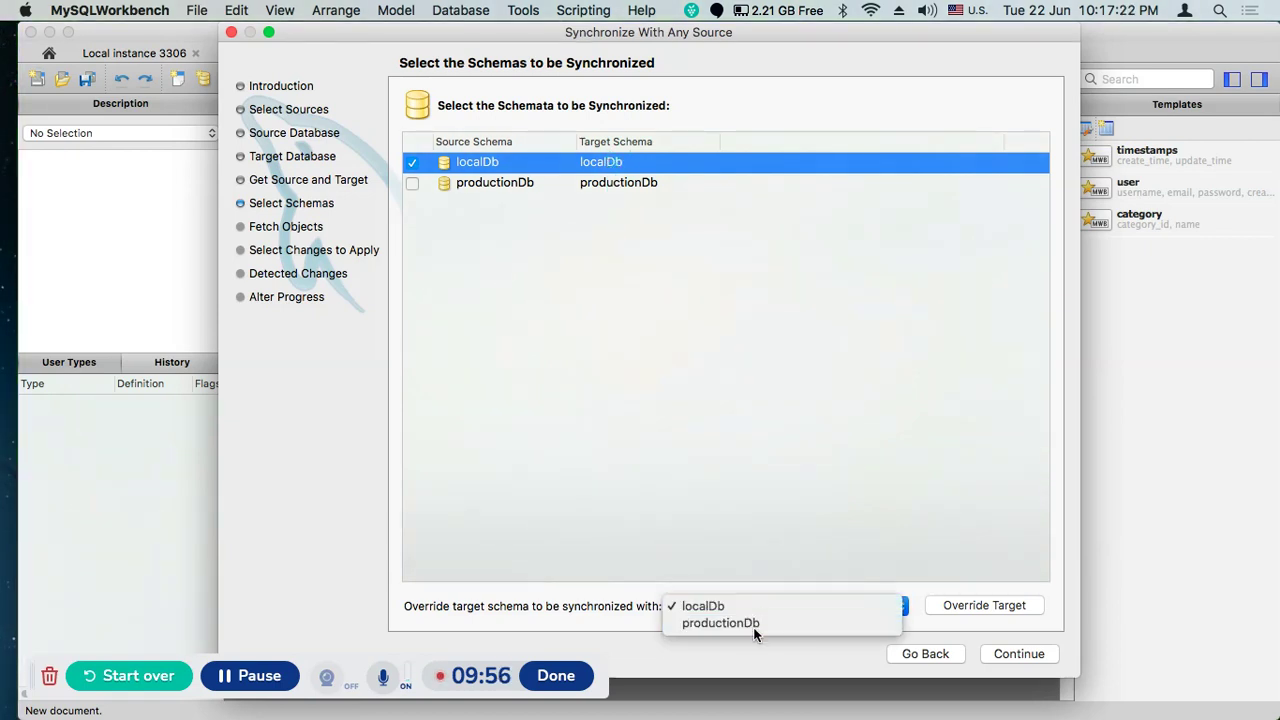
pyautogui.click(976, 608)
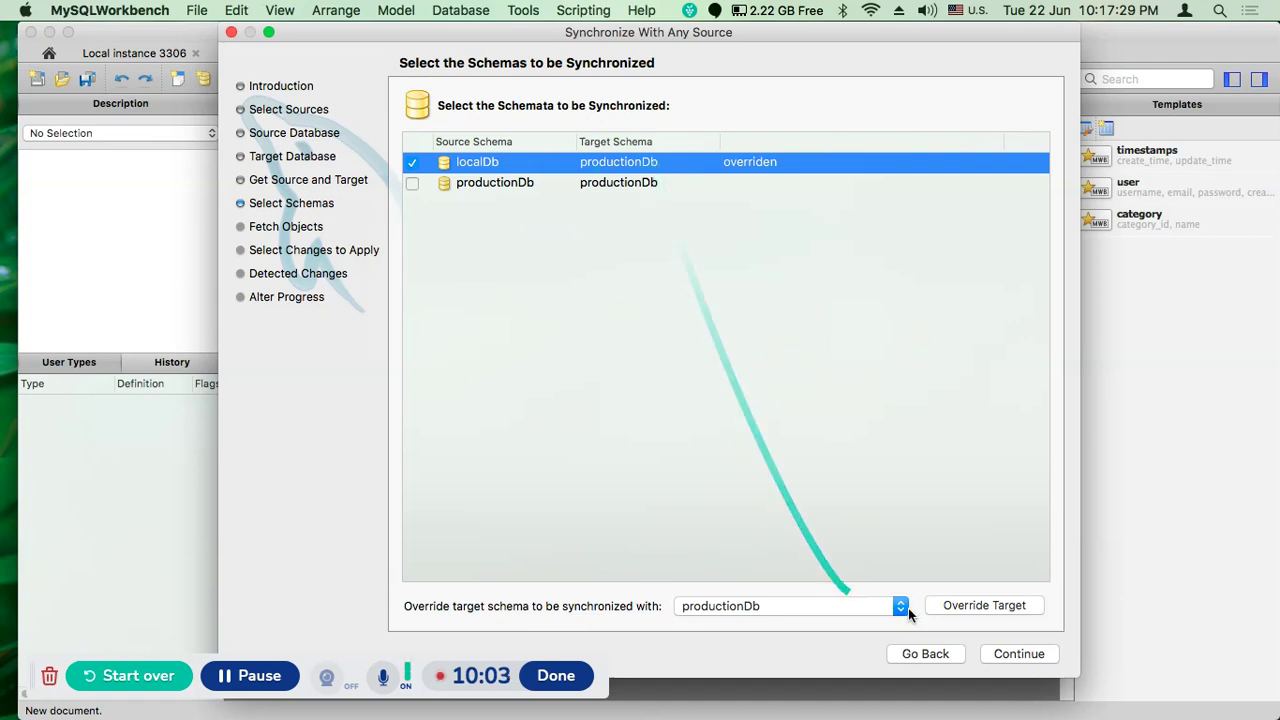
pyautogui.click(1014, 652)
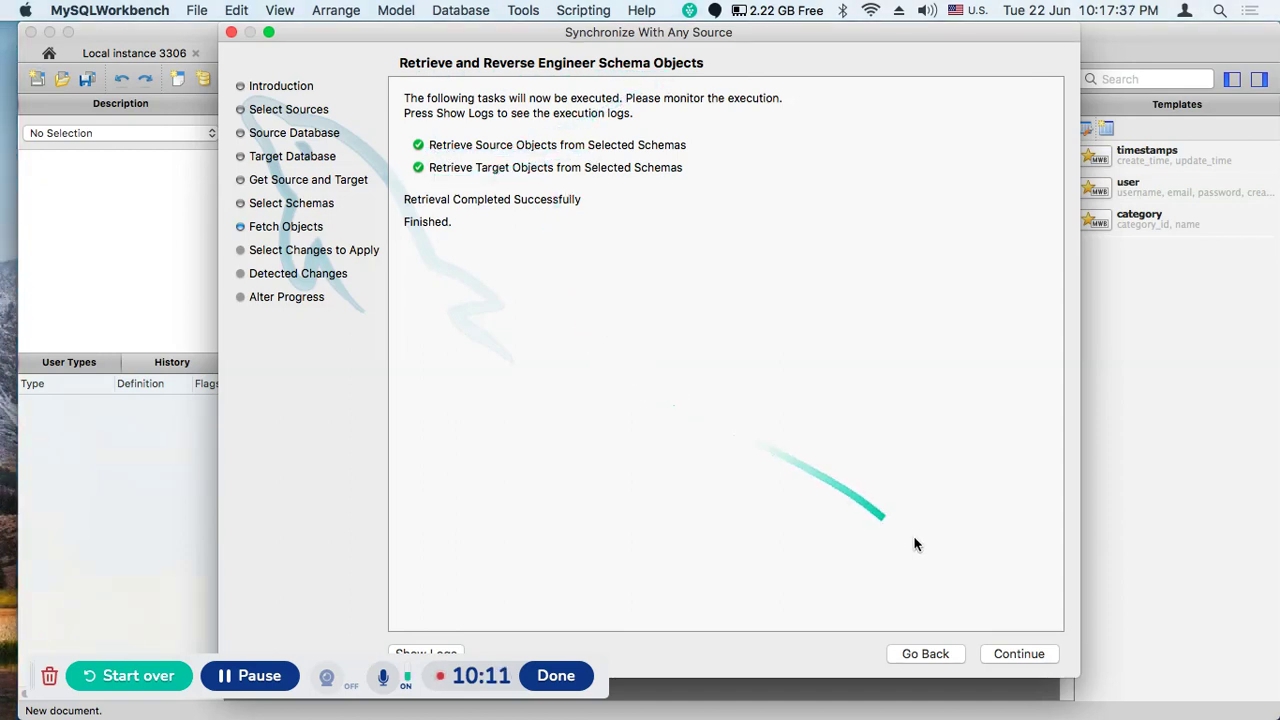
pyautogui.click(1027, 654)
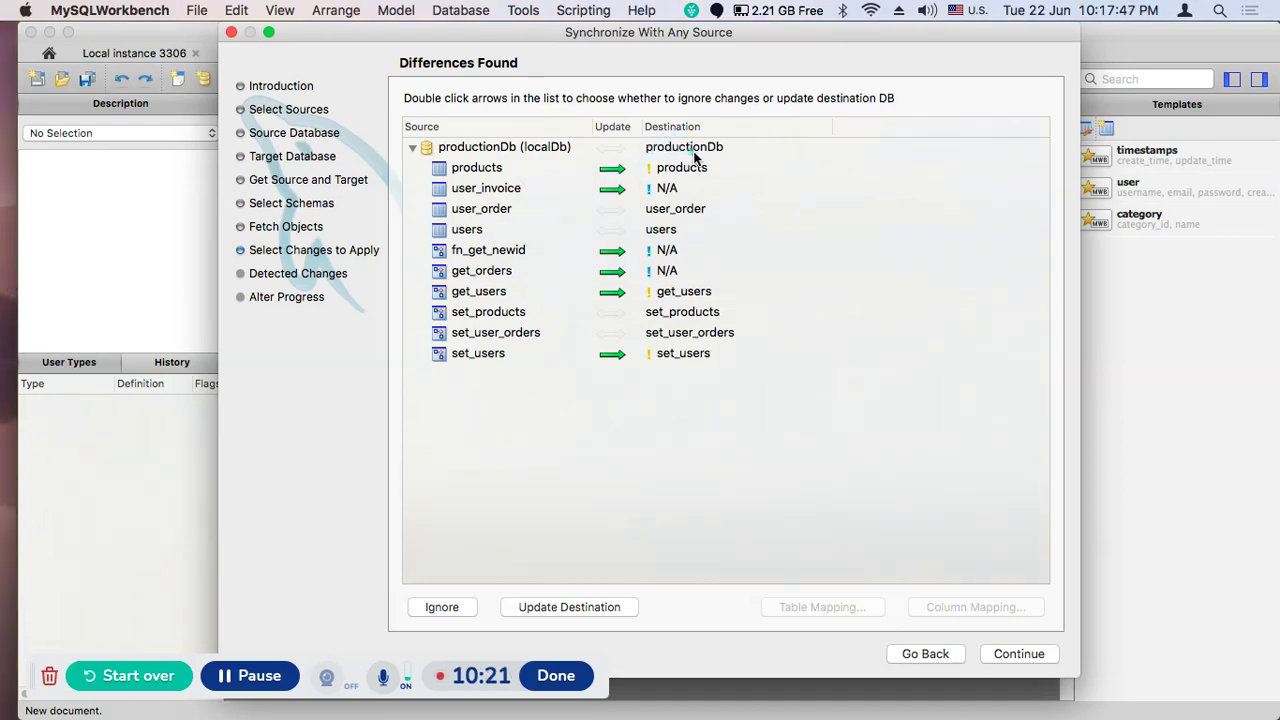
# - Examine the SQL differences for products, user_invoice, fn_get_newid, get_orders, get_users and set_users
pyautogui.click(605, 172)
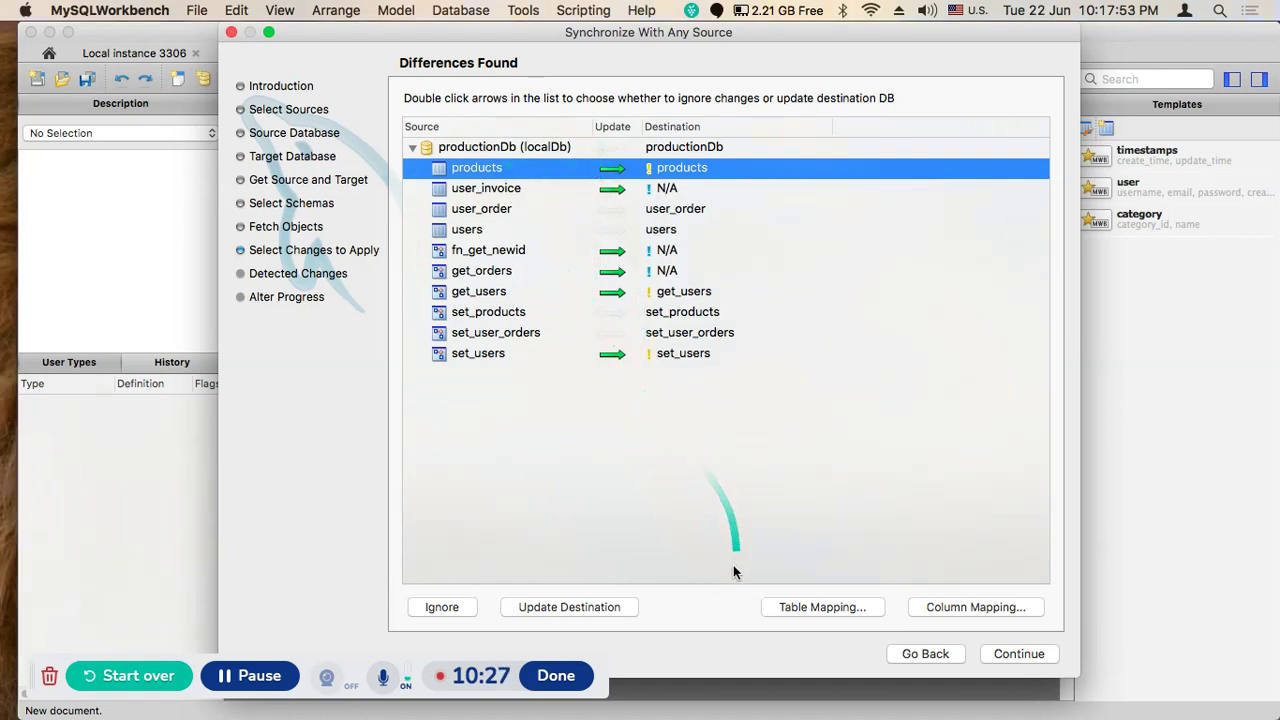
pyautogui.moveTo(736, 575); pyautogui.dragTo(736, 393)
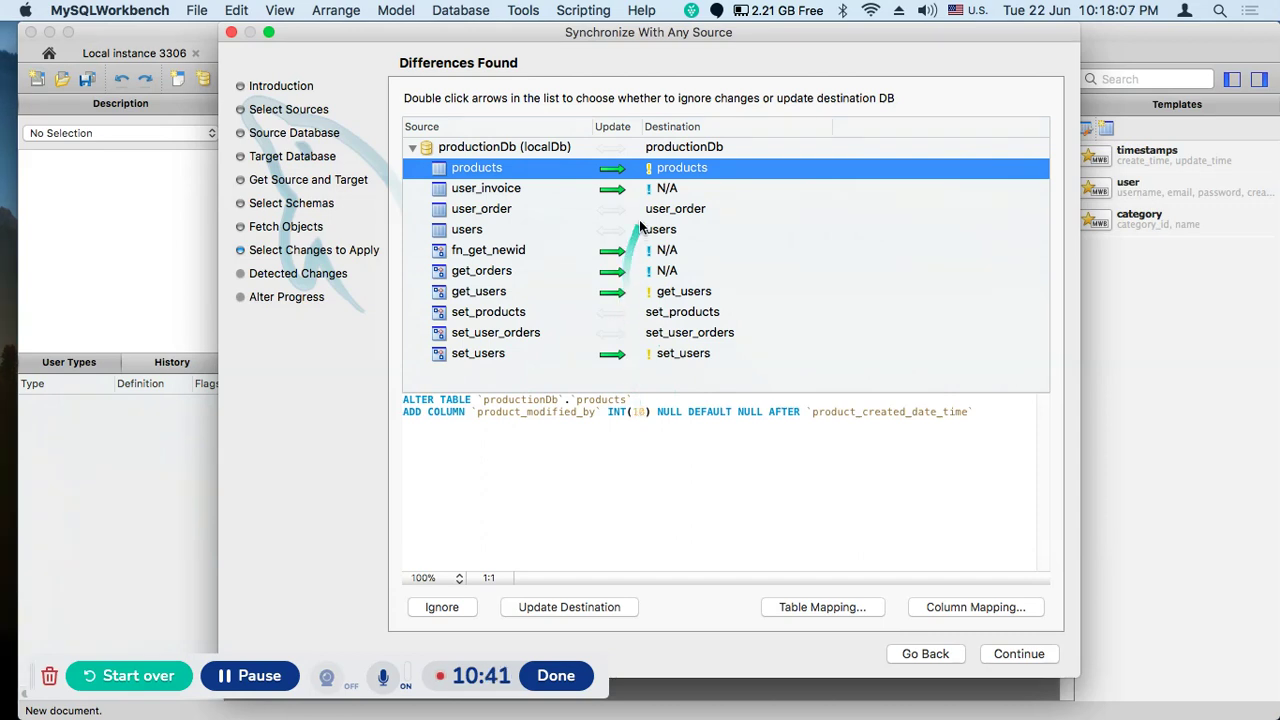
pyautogui.click(614, 197)
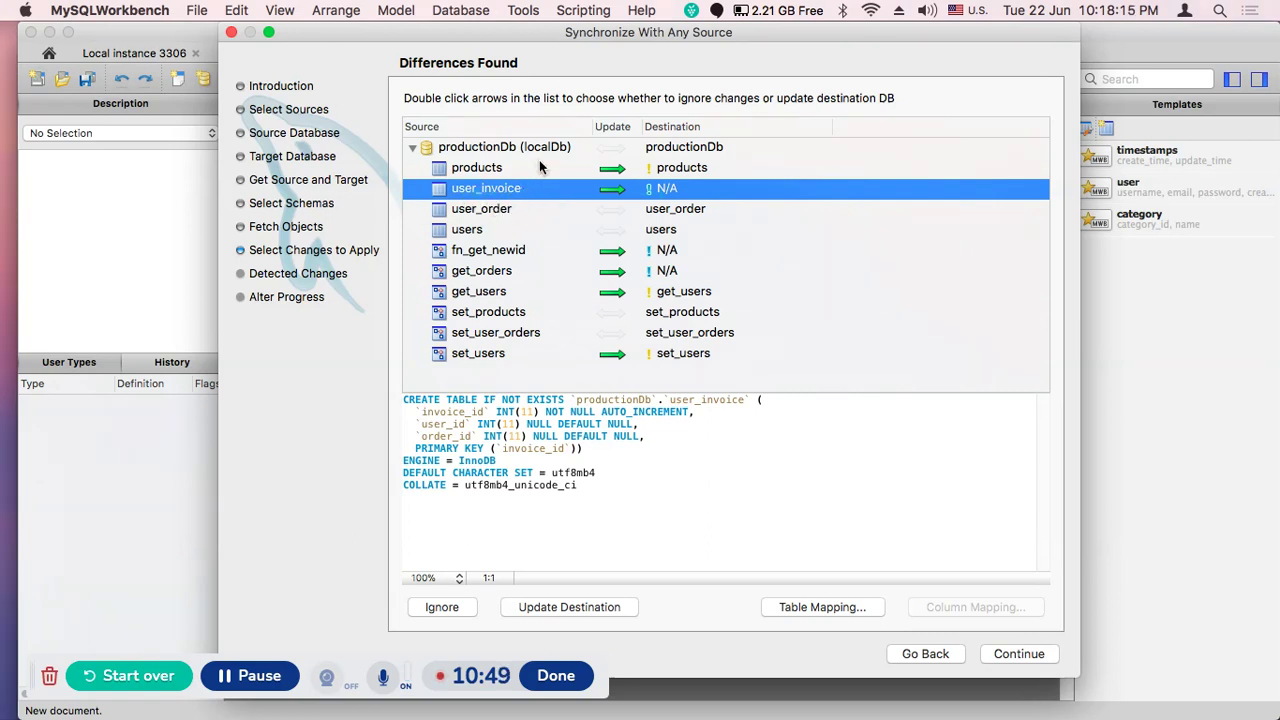
pyautogui.click(481, 253)
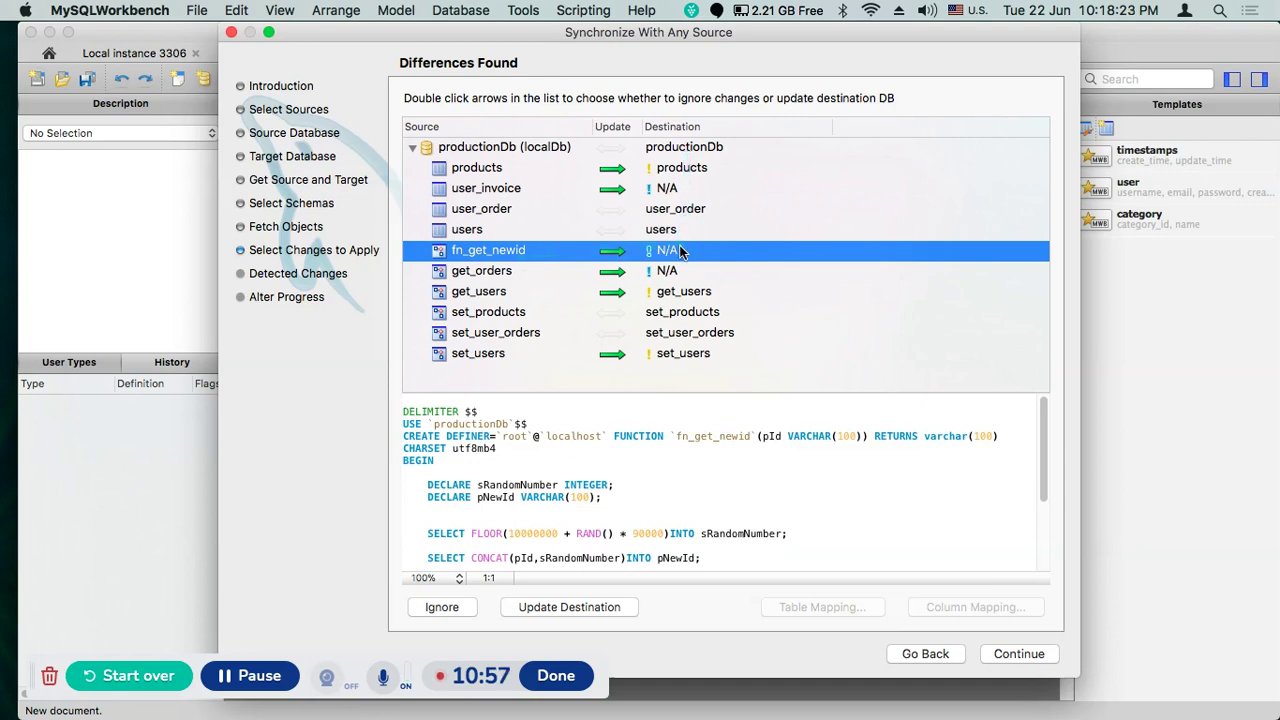
pyautogui.click(529, 278)
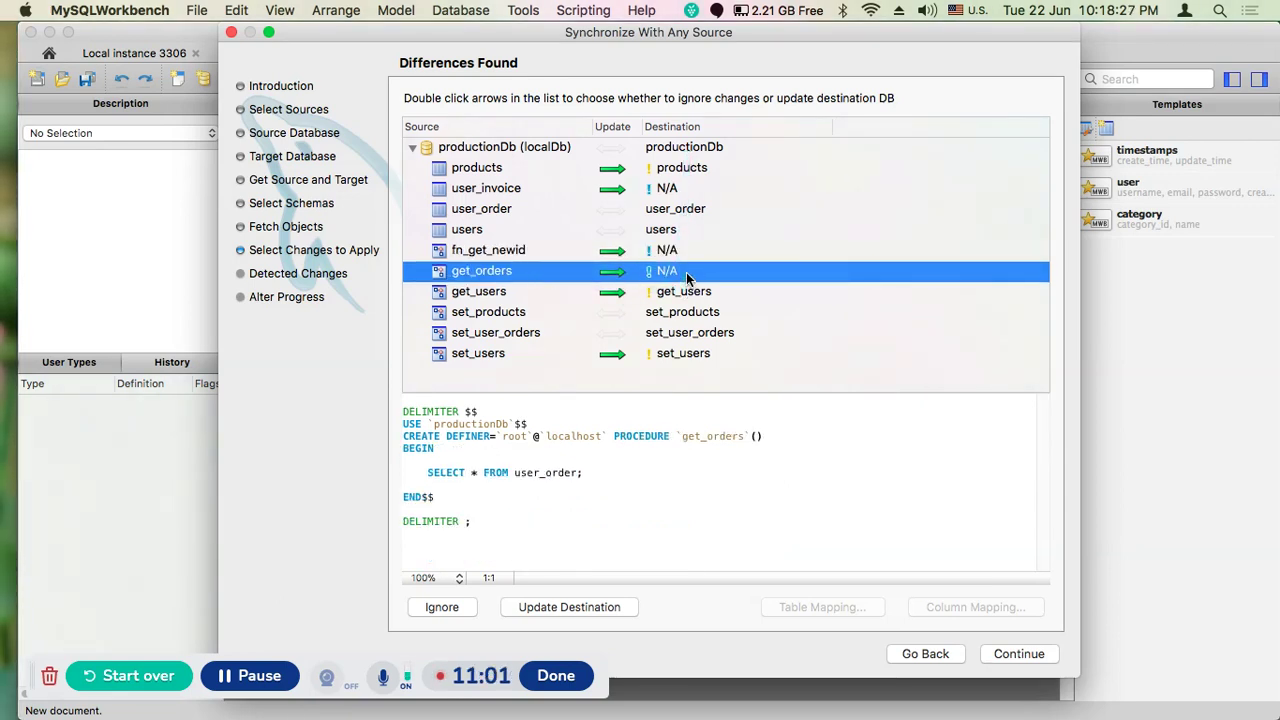
pyautogui.click(505, 294)
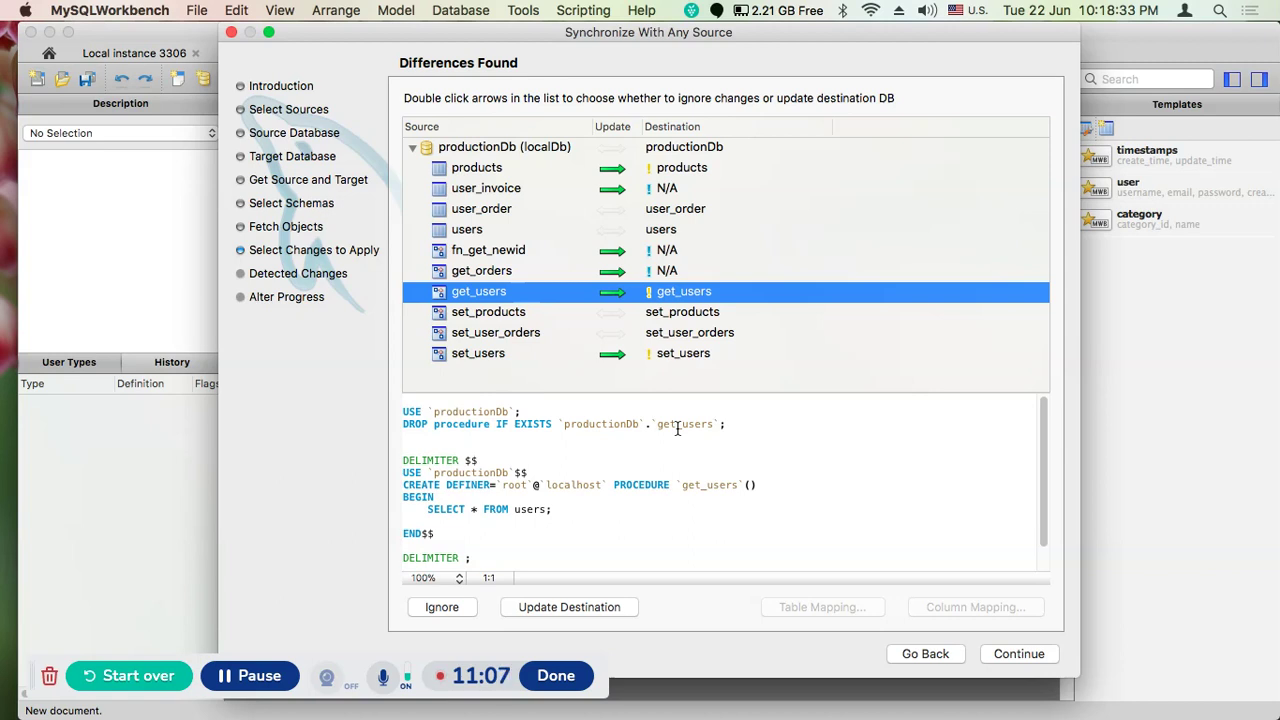
pyautogui.click(475, 355)
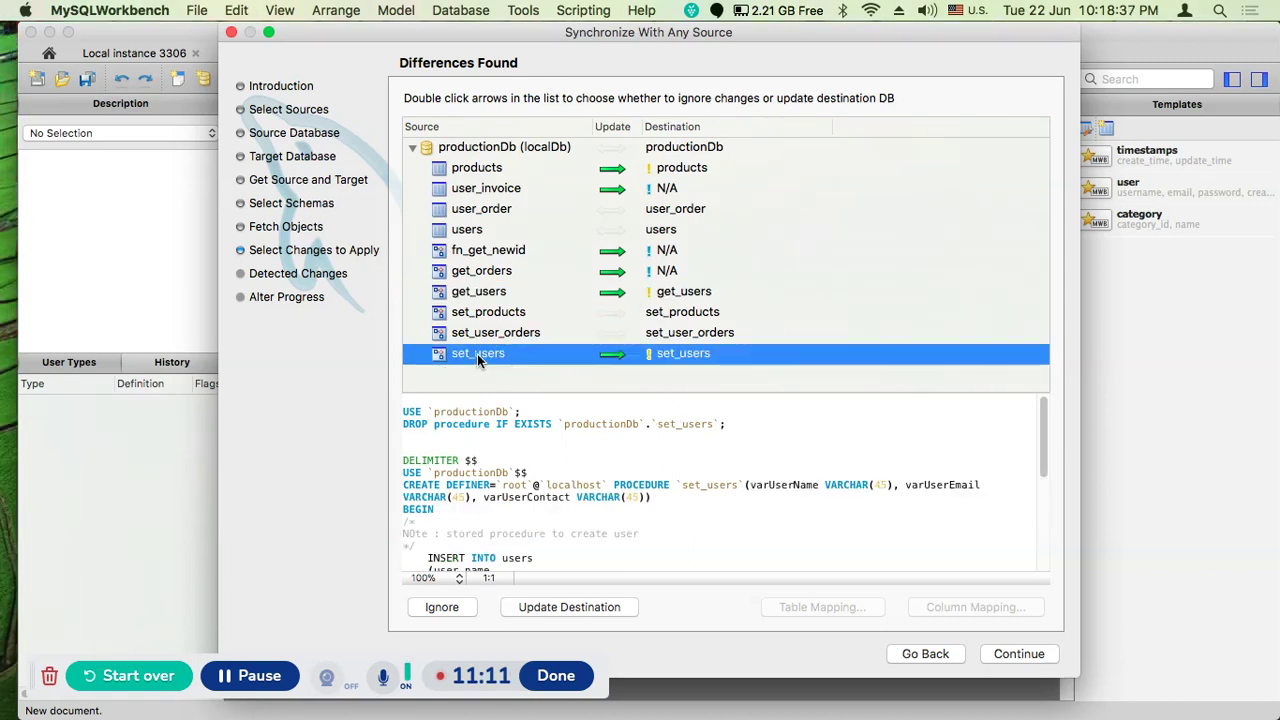
pyautogui.click(689, 426)
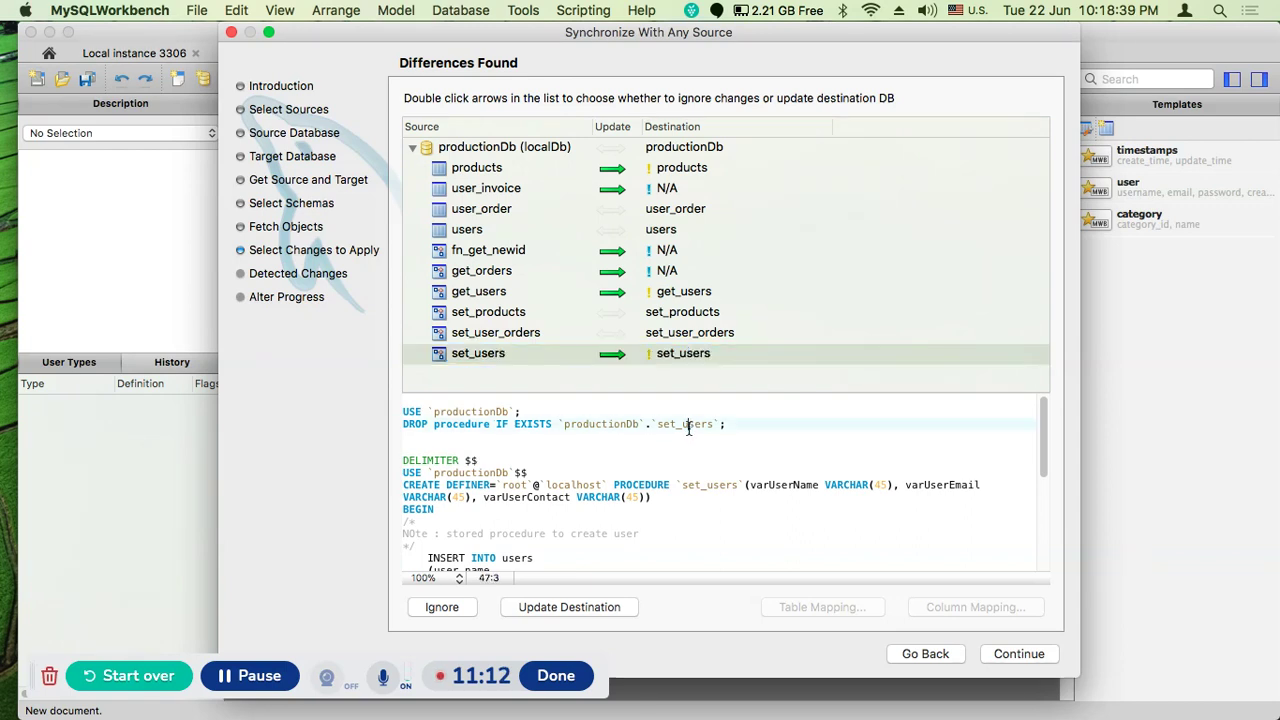
pyautogui.scroll(-2, 575, 490)
pyautogui.scroll(5, 574, 493)
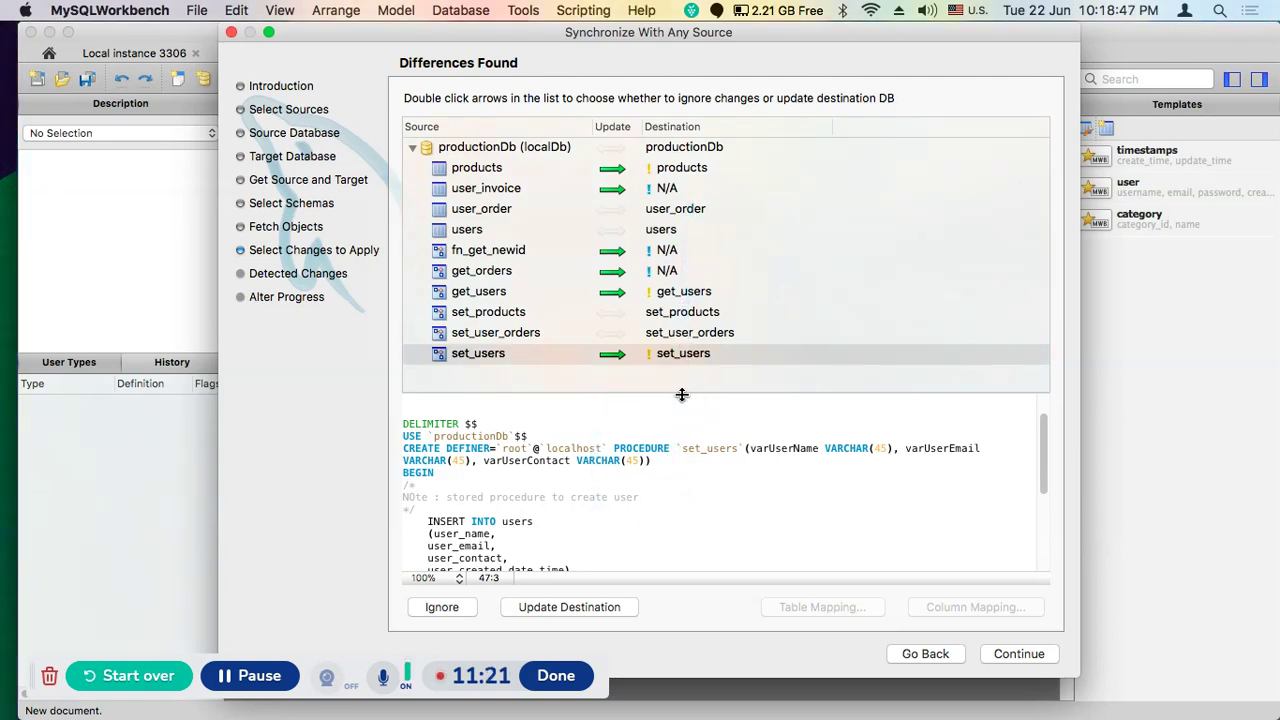
pyautogui.moveTo(682, 395); pyautogui.dragTo(684, 380)
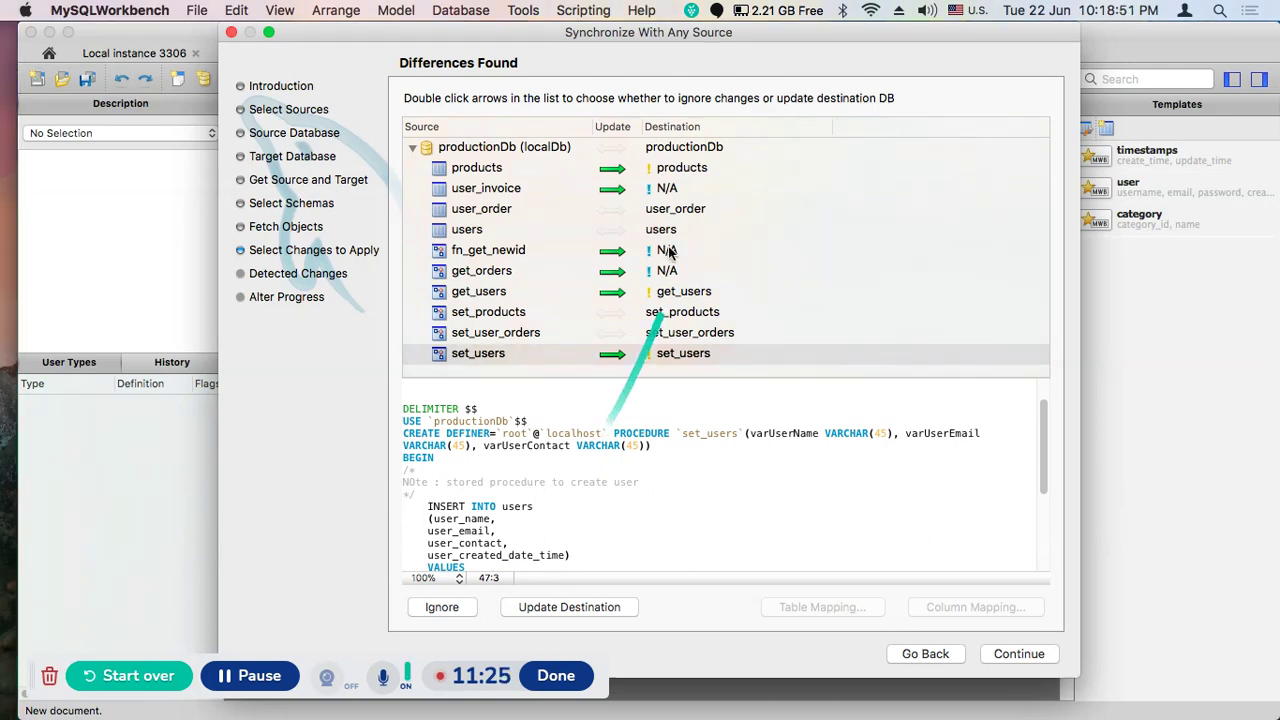
# - Generate the script of detected changes, review it, and save it to the Desktop as newProductionDb.sql
pyautogui.click(1008, 655)
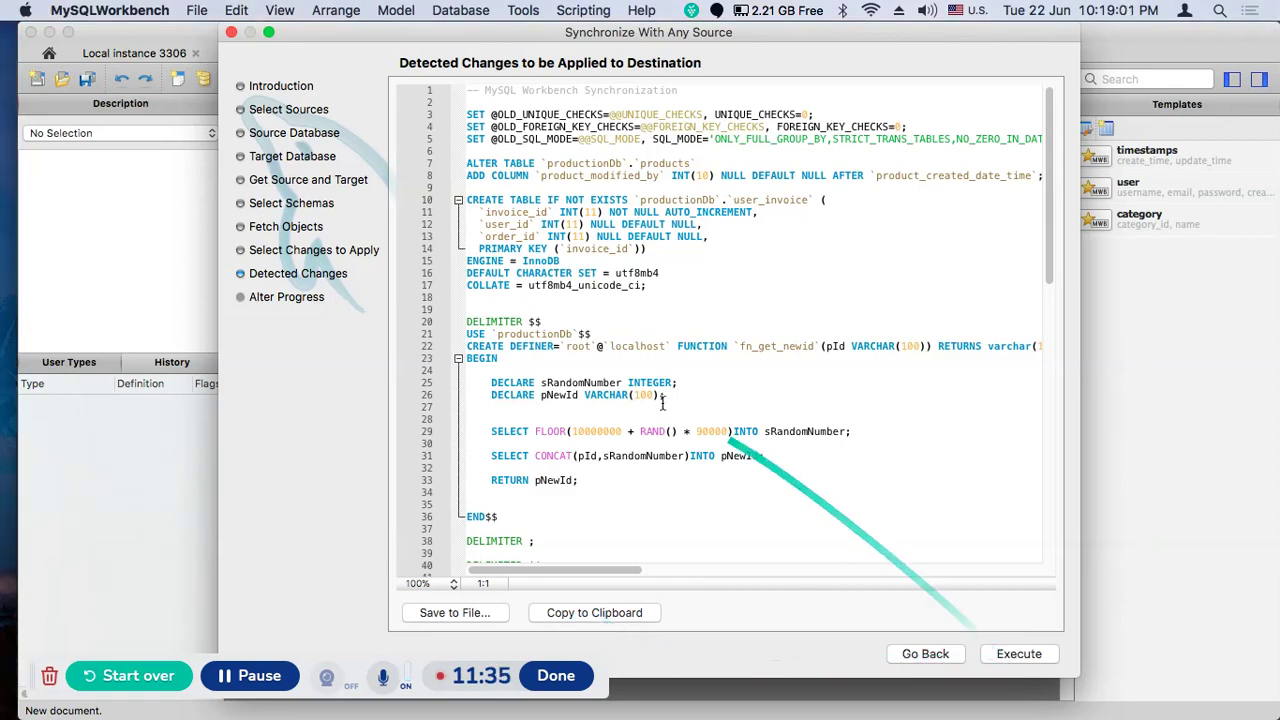
pyautogui.scroll(-5, 594, 399)
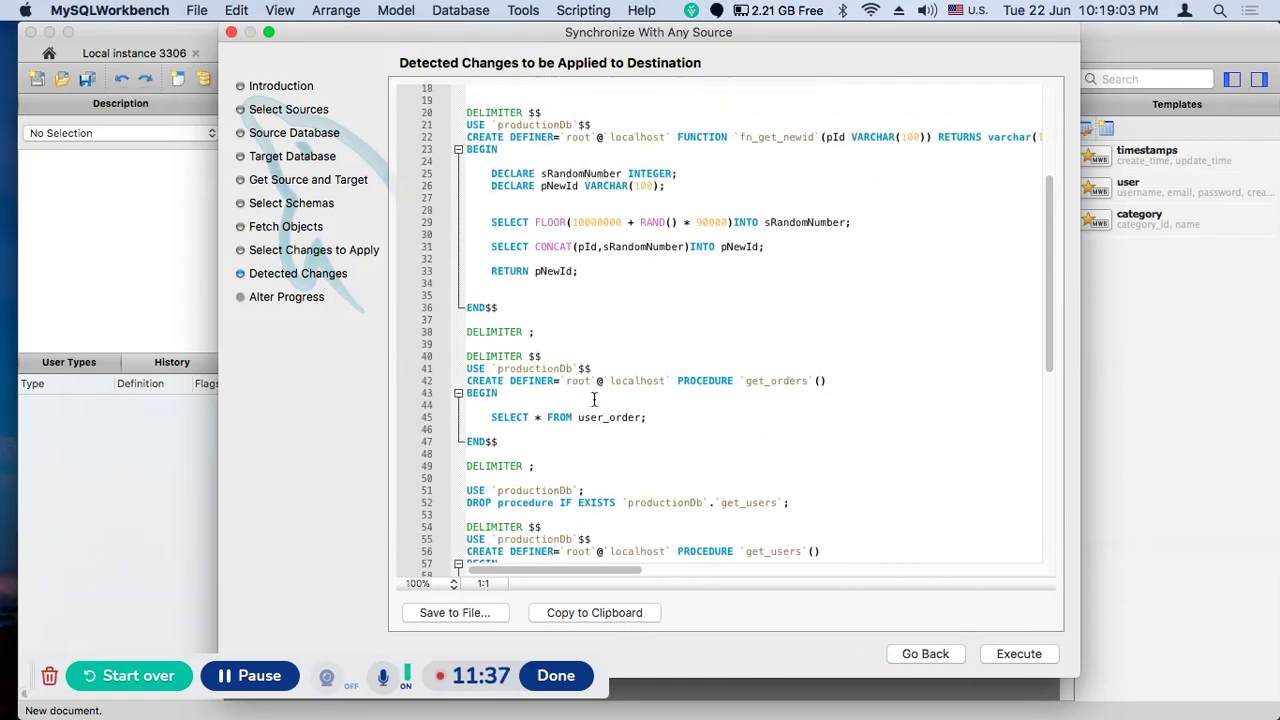
pyautogui.scroll(-10, 594, 399)
pyautogui.scroll(15, 594, 399)
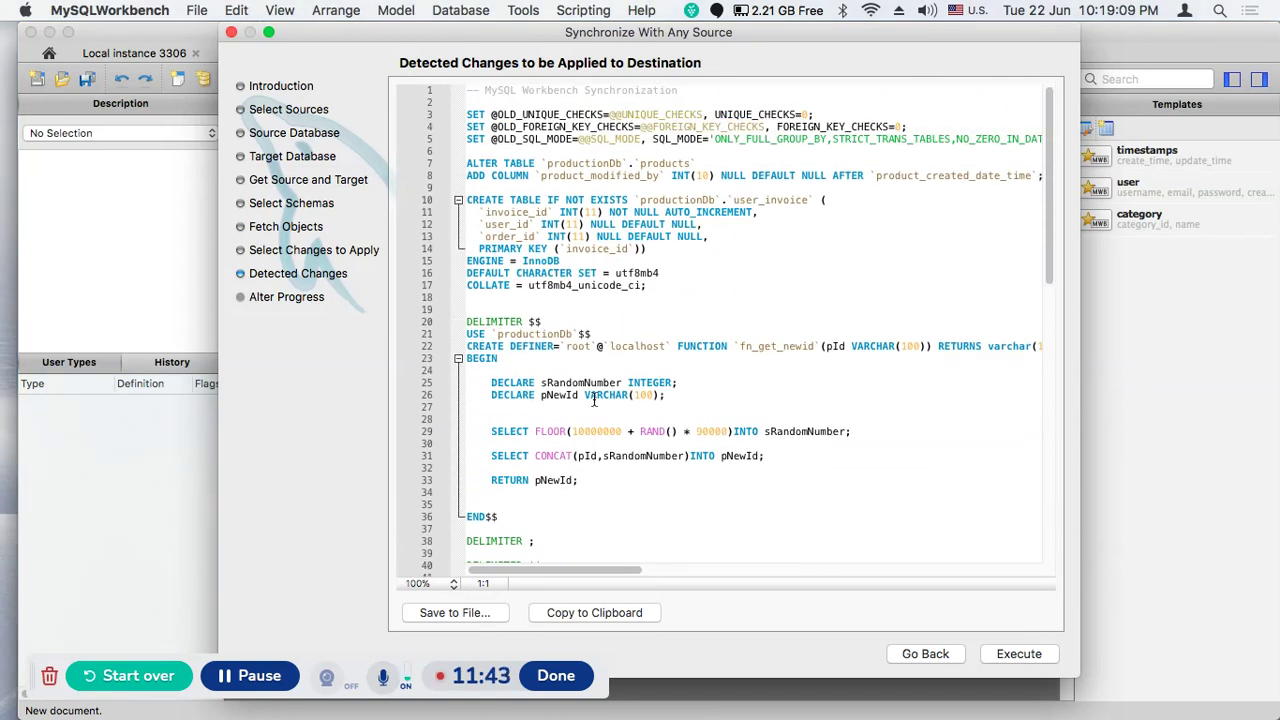
pyautogui.scroll(-4, 594, 399)
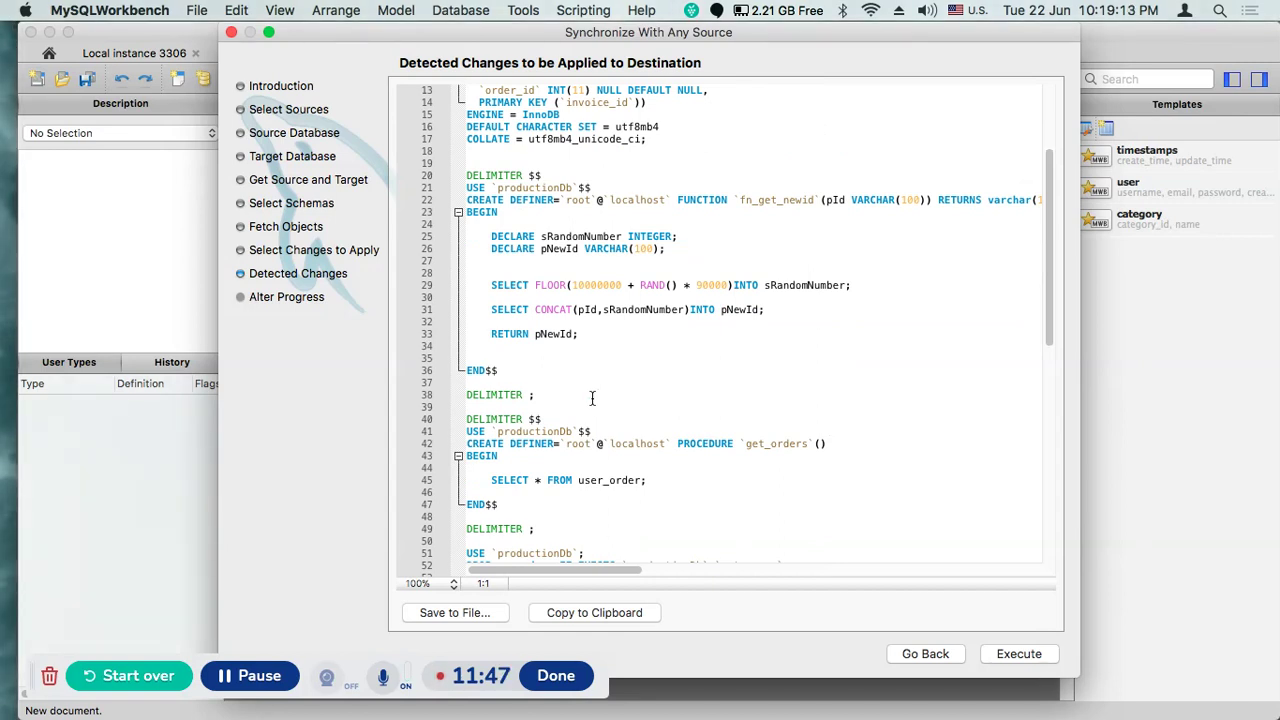
pyautogui.click(447, 613)
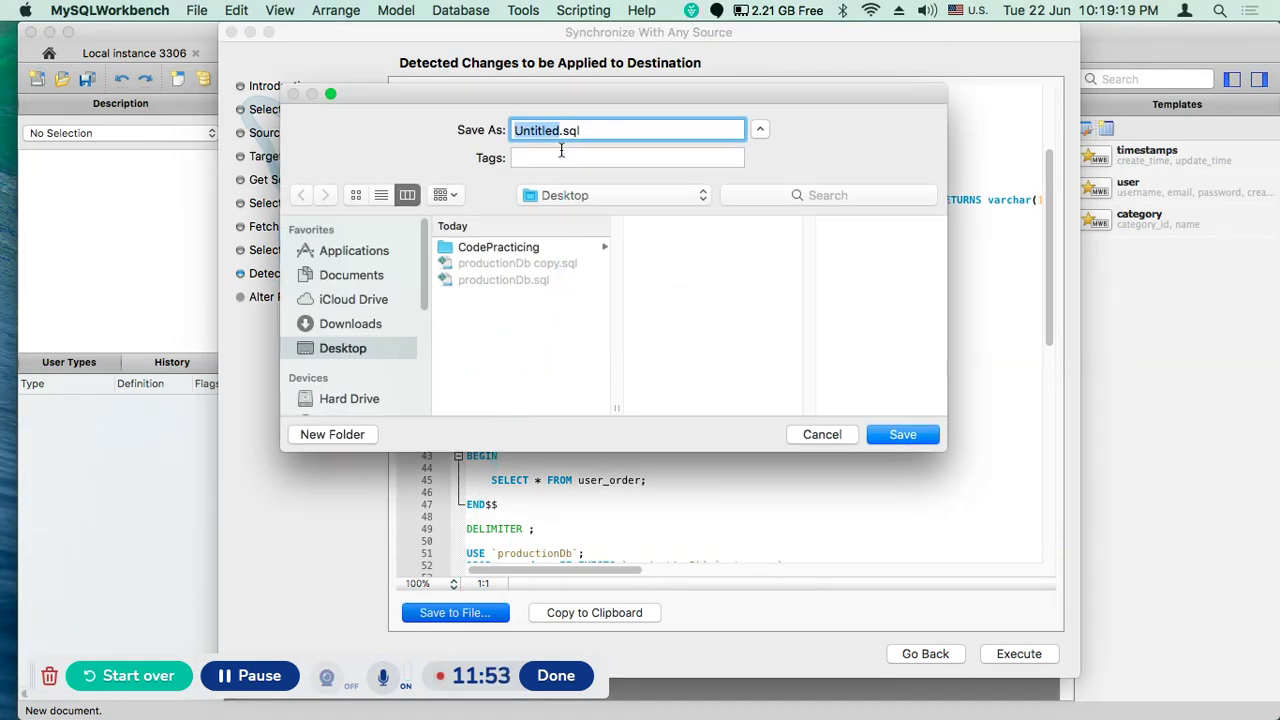
pyautogui.write('newProductionDb')
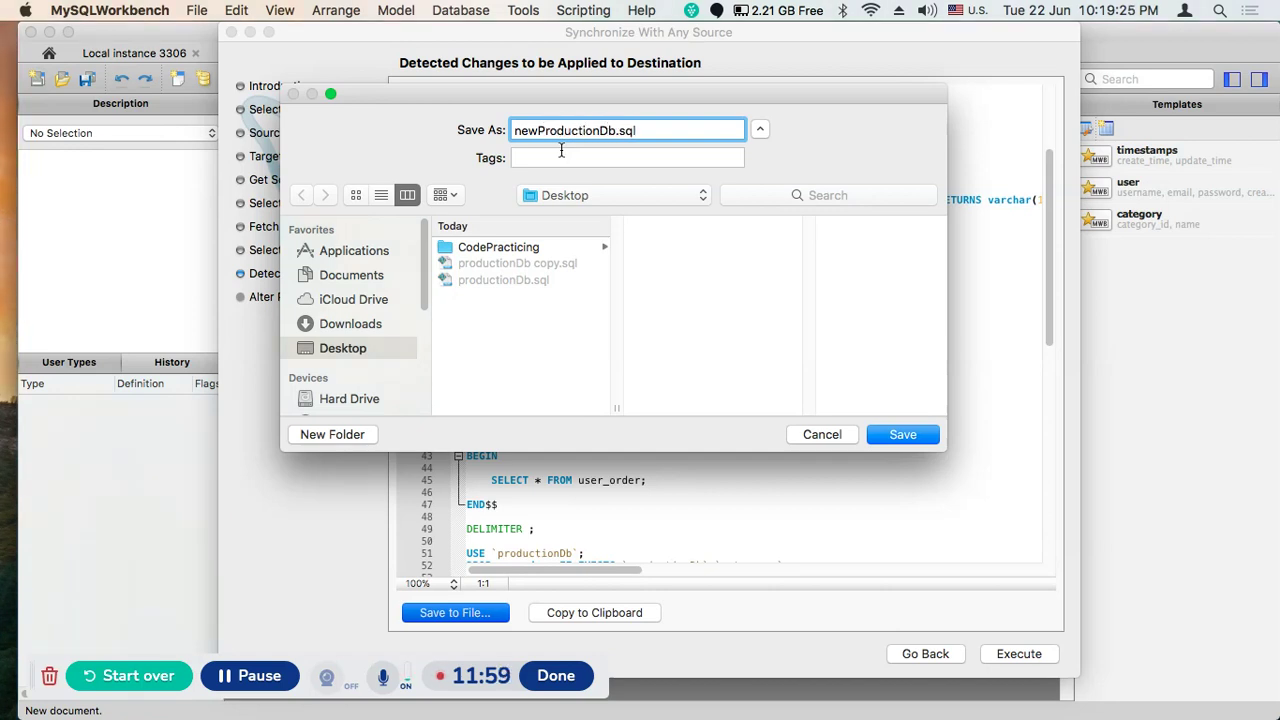
pyautogui.click(900, 434)
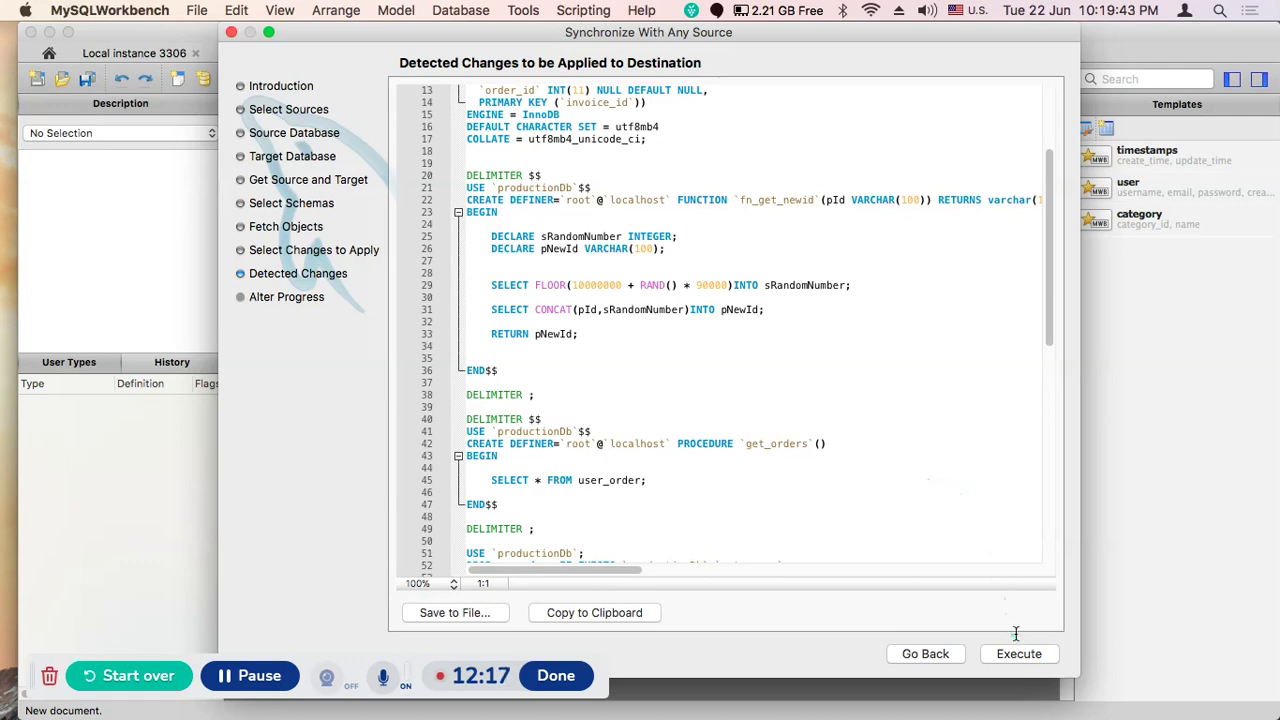
# - Execute the reviewed synchronization script on the destination database and close the wizard
pyautogui.scroll(-10, 802, 467)
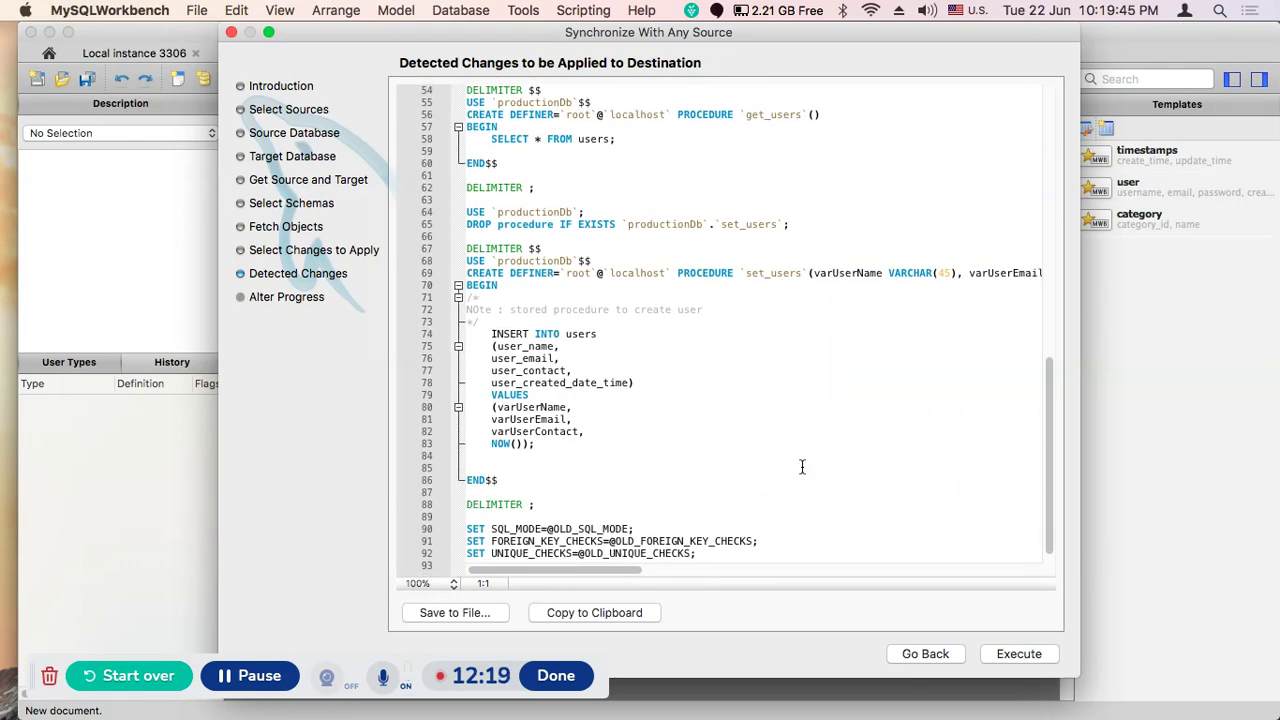
pyautogui.scroll(13, 802, 467)
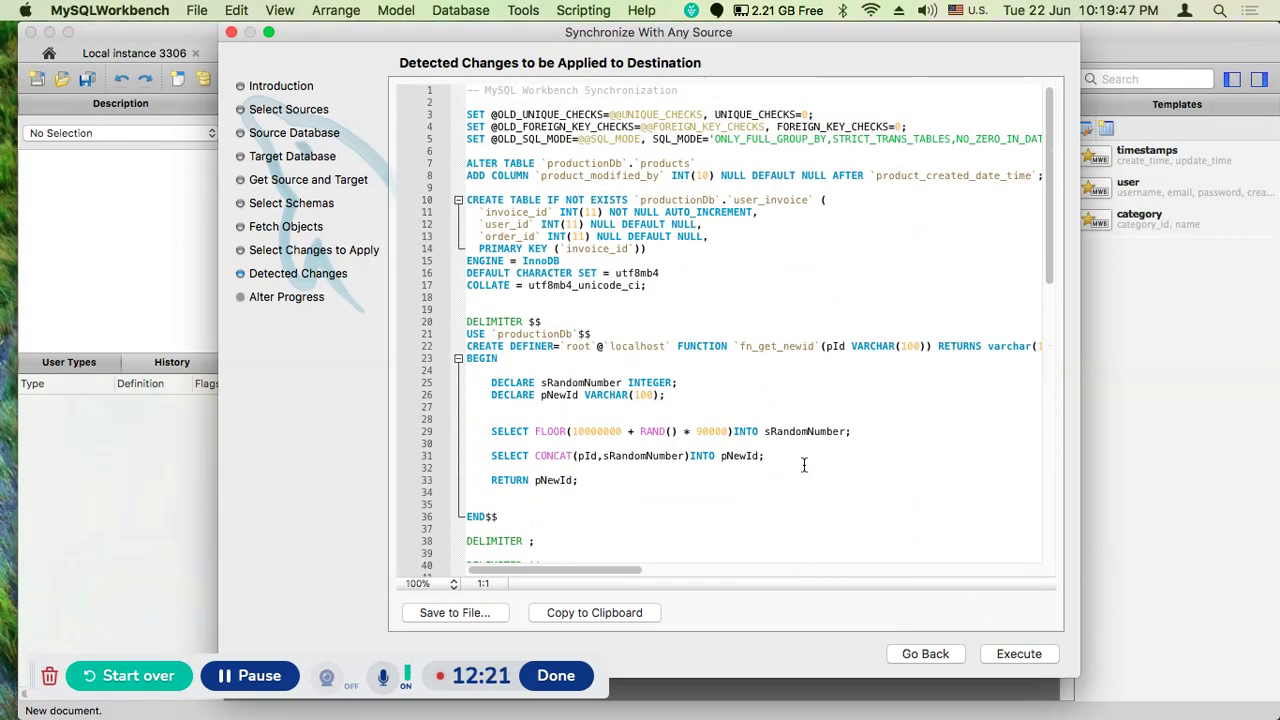
pyautogui.click(1017, 654)
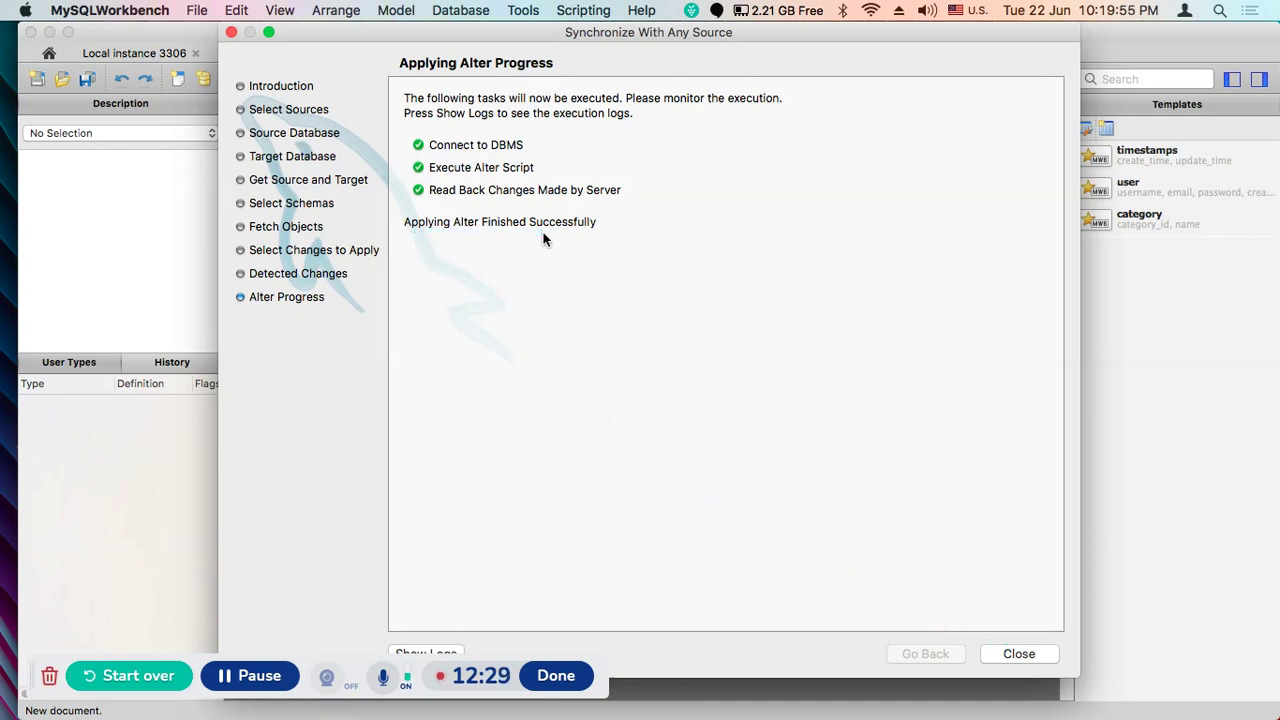
pyautogui.click(1030, 655)
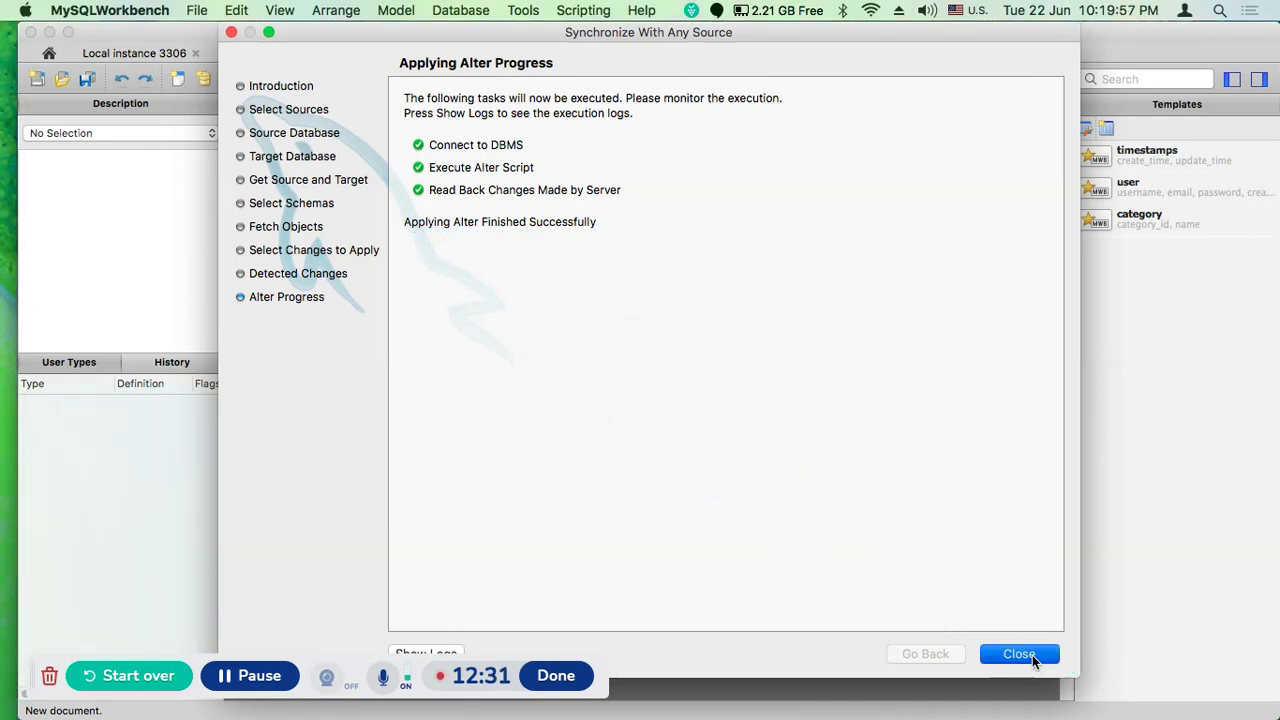
# - Refresh the schemas of Local instance 3306, and expand productionDb's functions and localDb to compare their objects
pyautogui.click(145, 53)
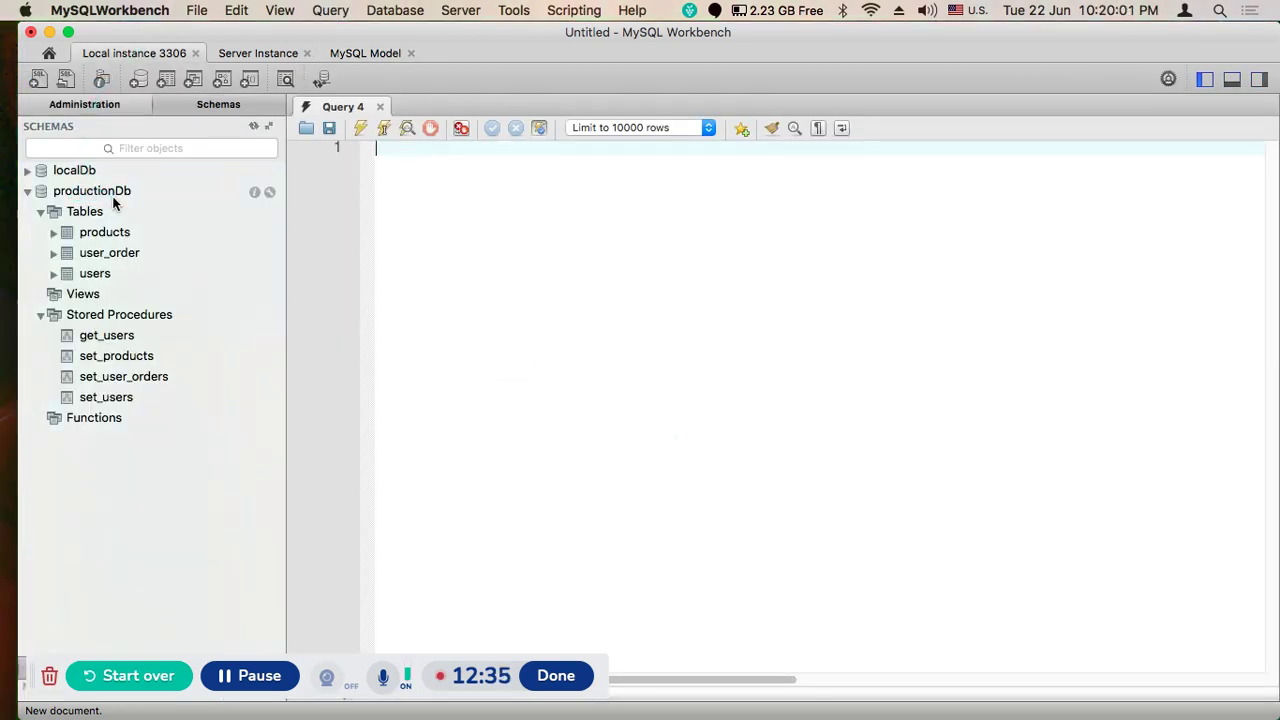
pyautogui.click(64, 174)
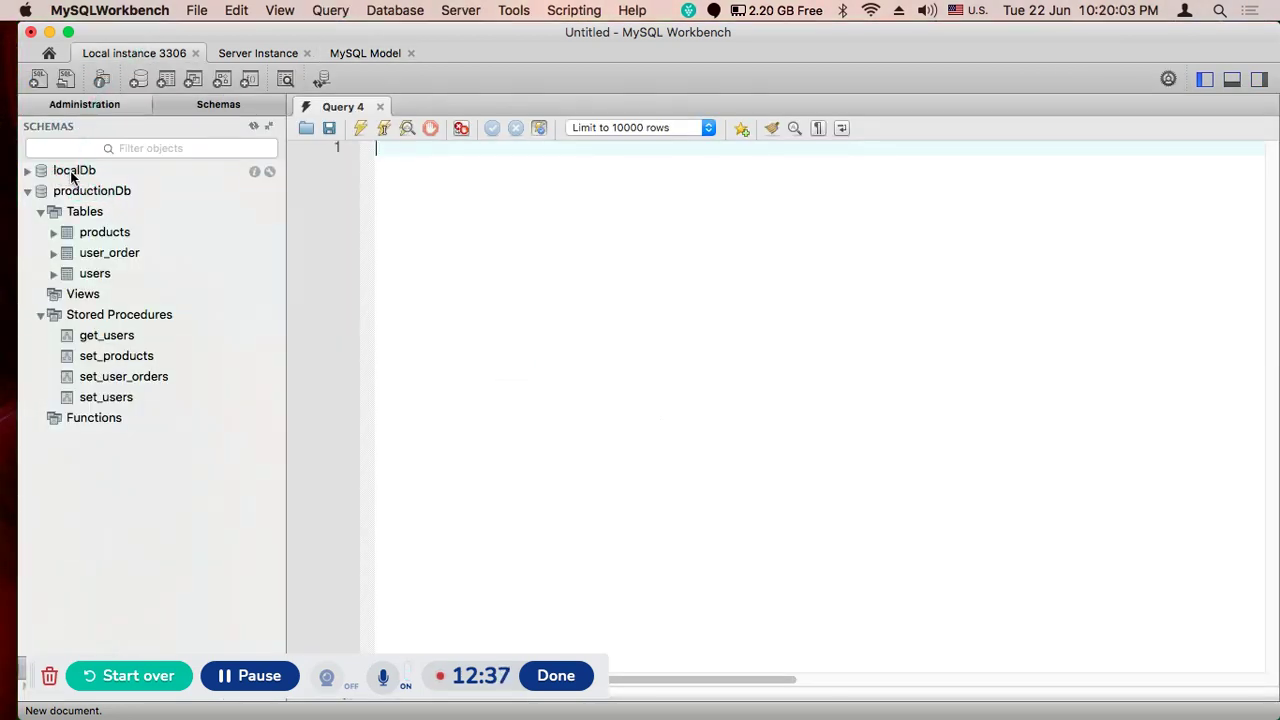
pyautogui.click(77, 166)
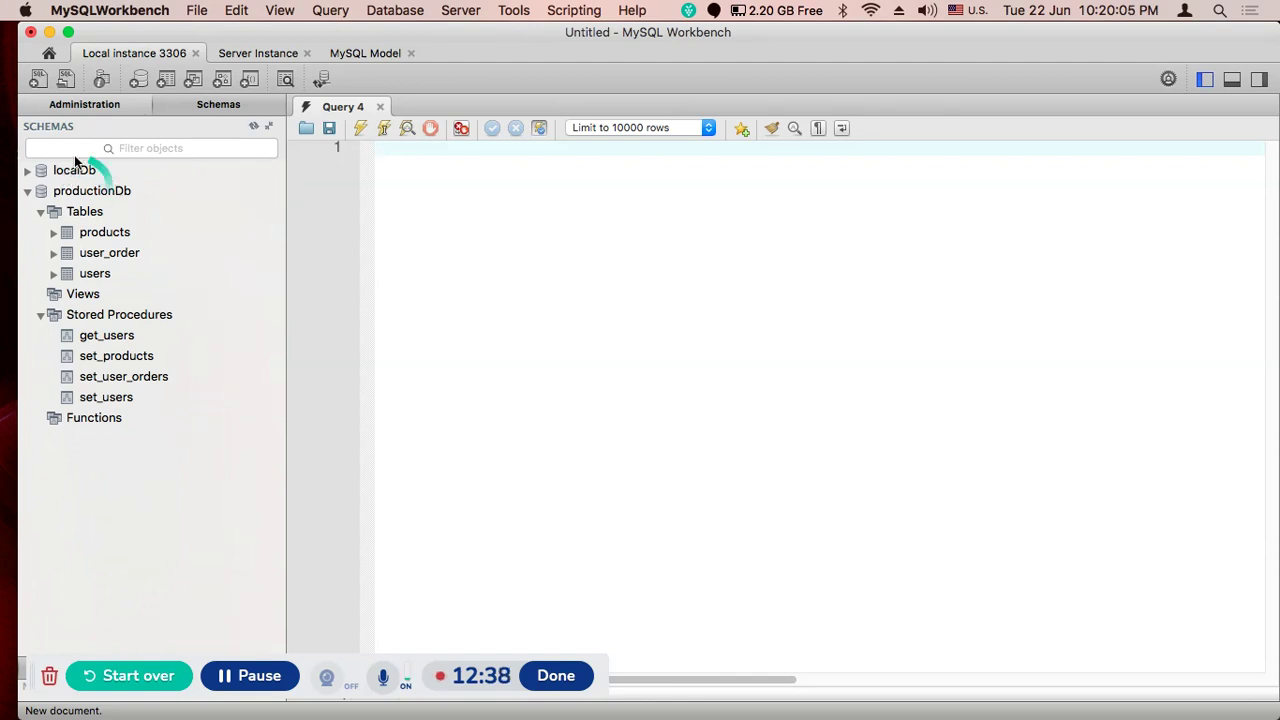
pyautogui.click(250, 124)
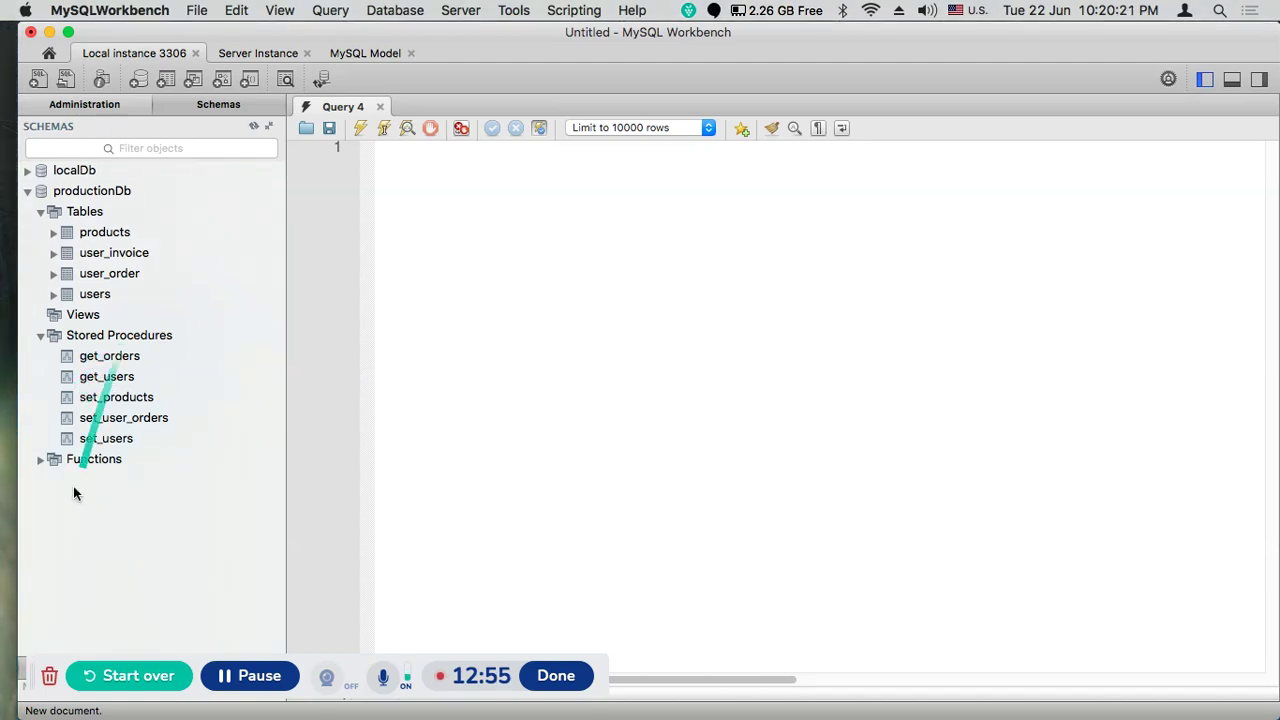
pyautogui.click(41, 461)
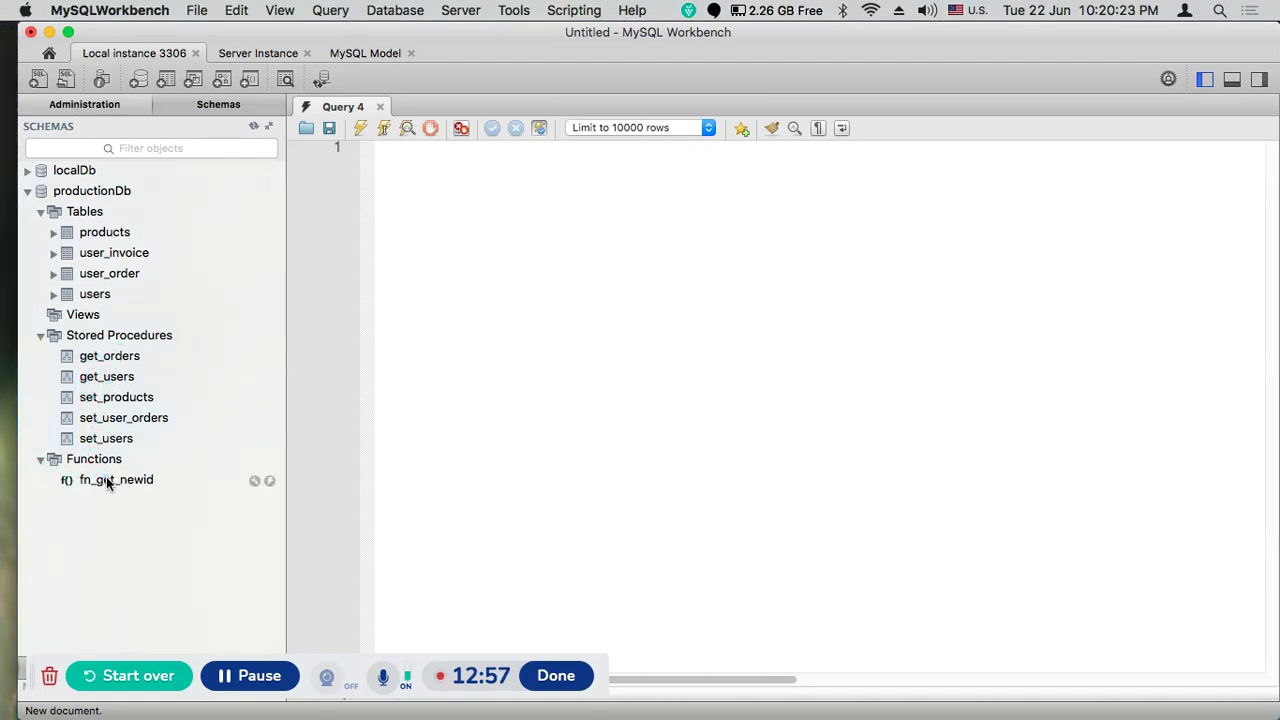
pyautogui.click(28, 171)
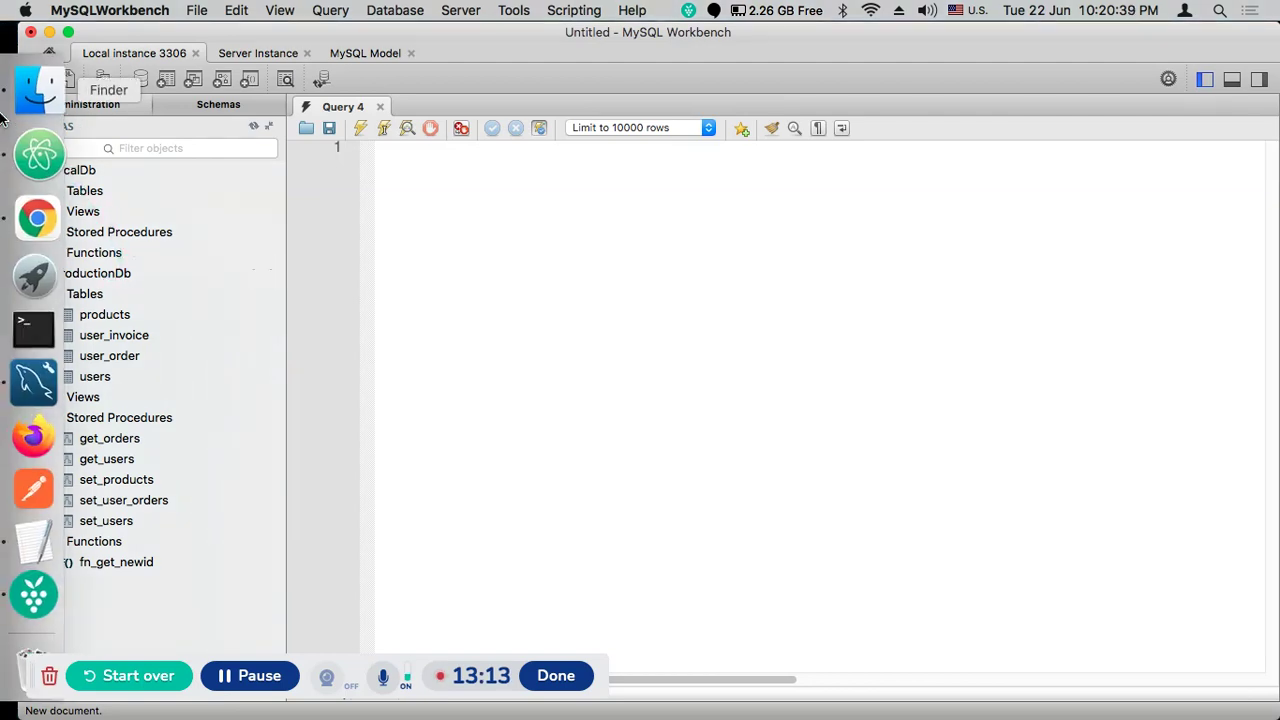
# - Switch to Finder, widen the Desktop file-name column, and select newProductionDb.sql
pyautogui.click(37, 80)
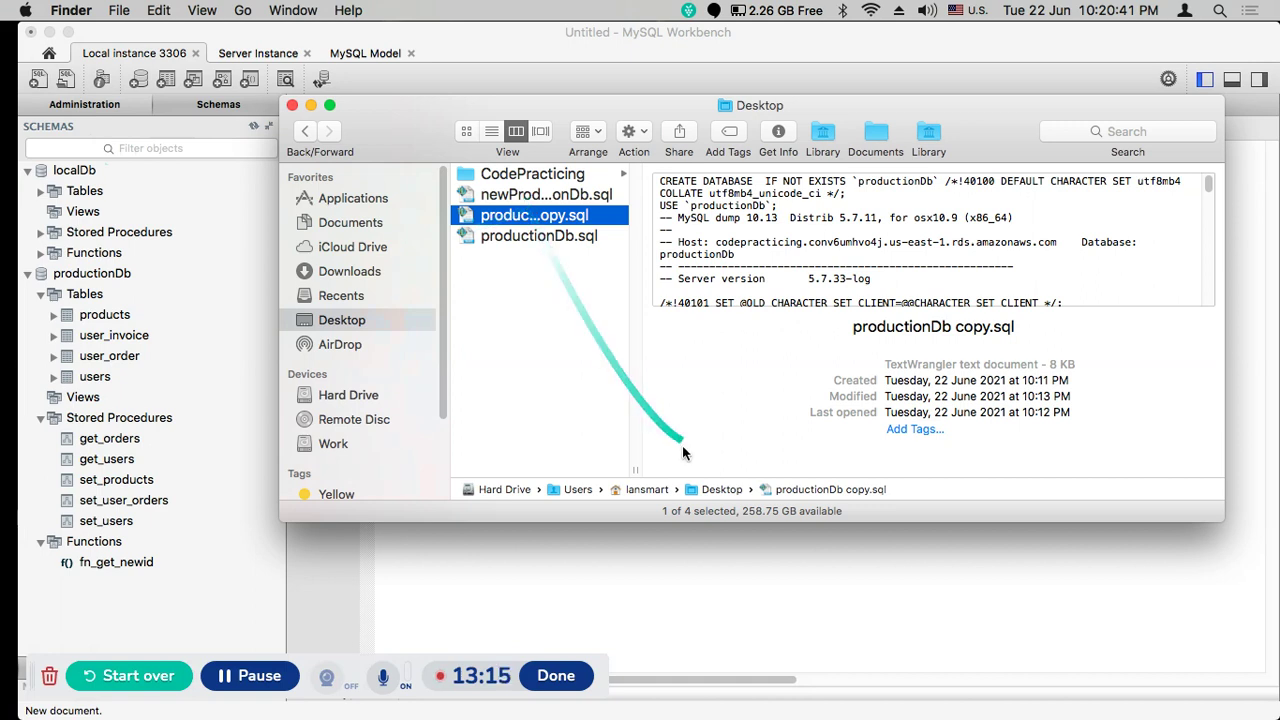
pyautogui.moveTo(634, 469); pyautogui.dragTo(703, 462)
pyautogui.click(508, 197)
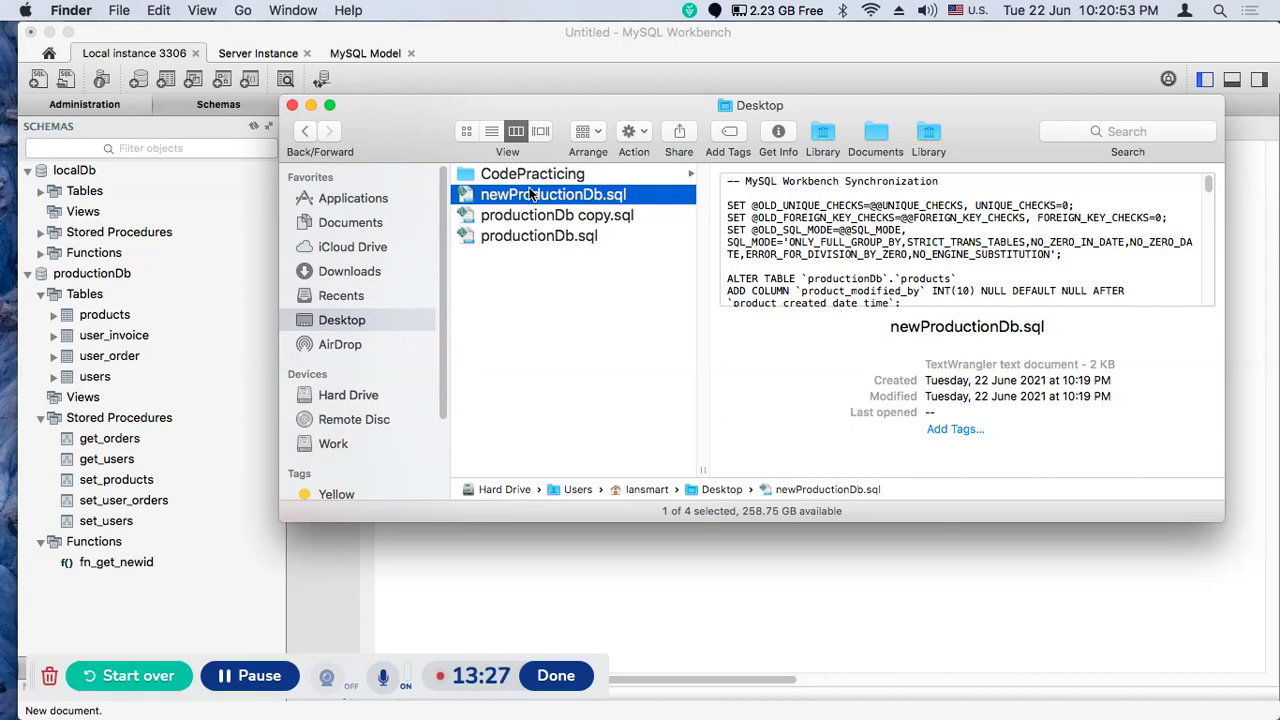
# - Switch to the Google Docs tutorial in Chrome and copy DEFINER=`root`@`localhost` from STEP-6: update live server
pyautogui.moveTo(3, 362)
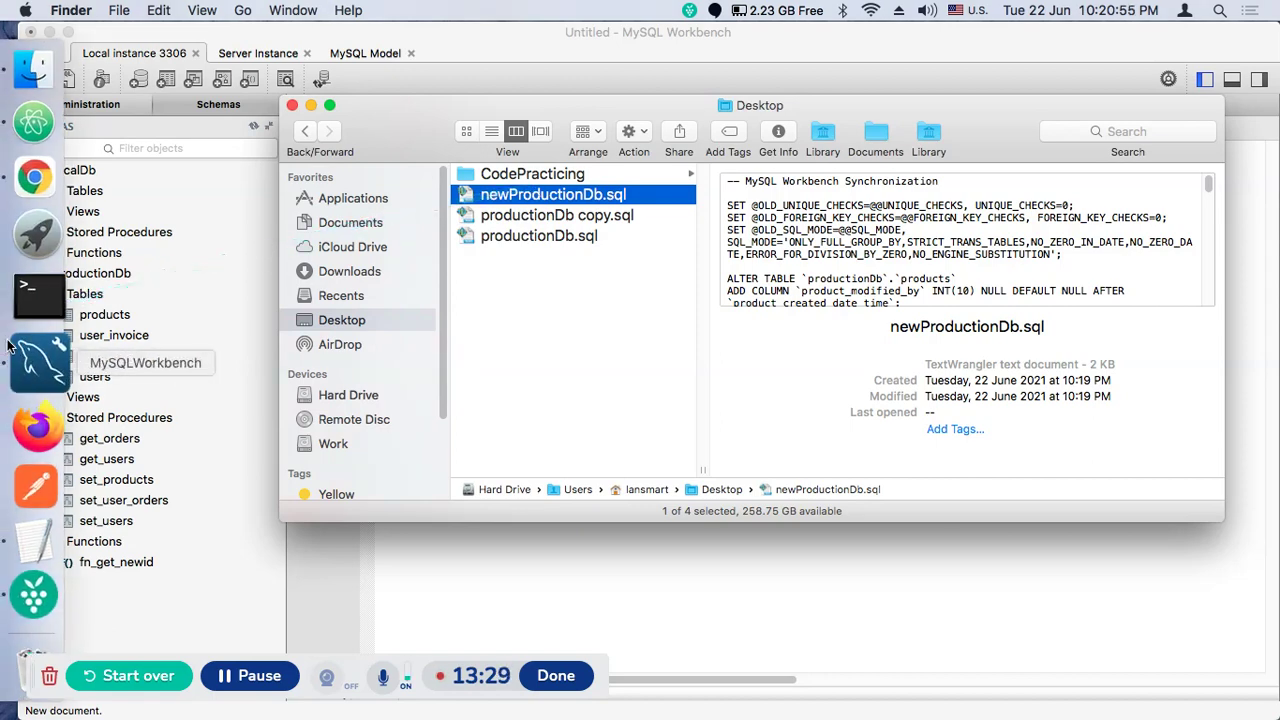
pyautogui.click(40, 203)
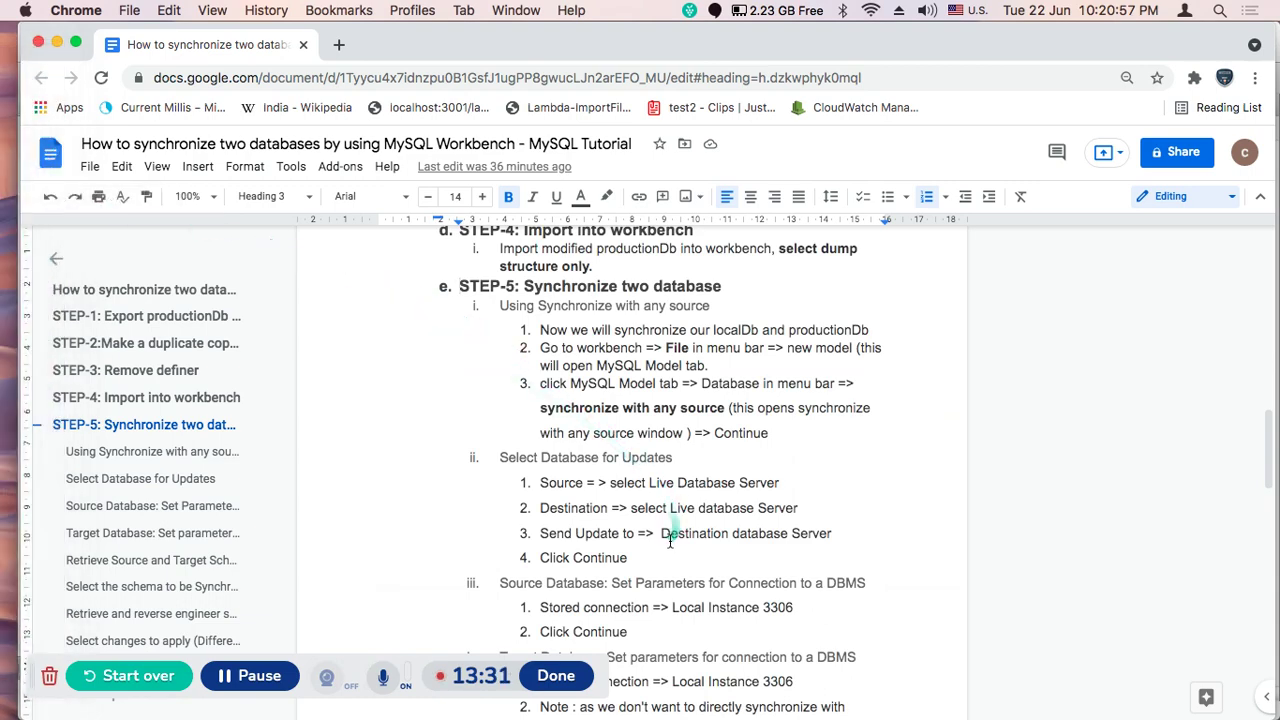
pyautogui.scroll(-10, 672, 535)
pyautogui.scroll(-10, 670, 541)
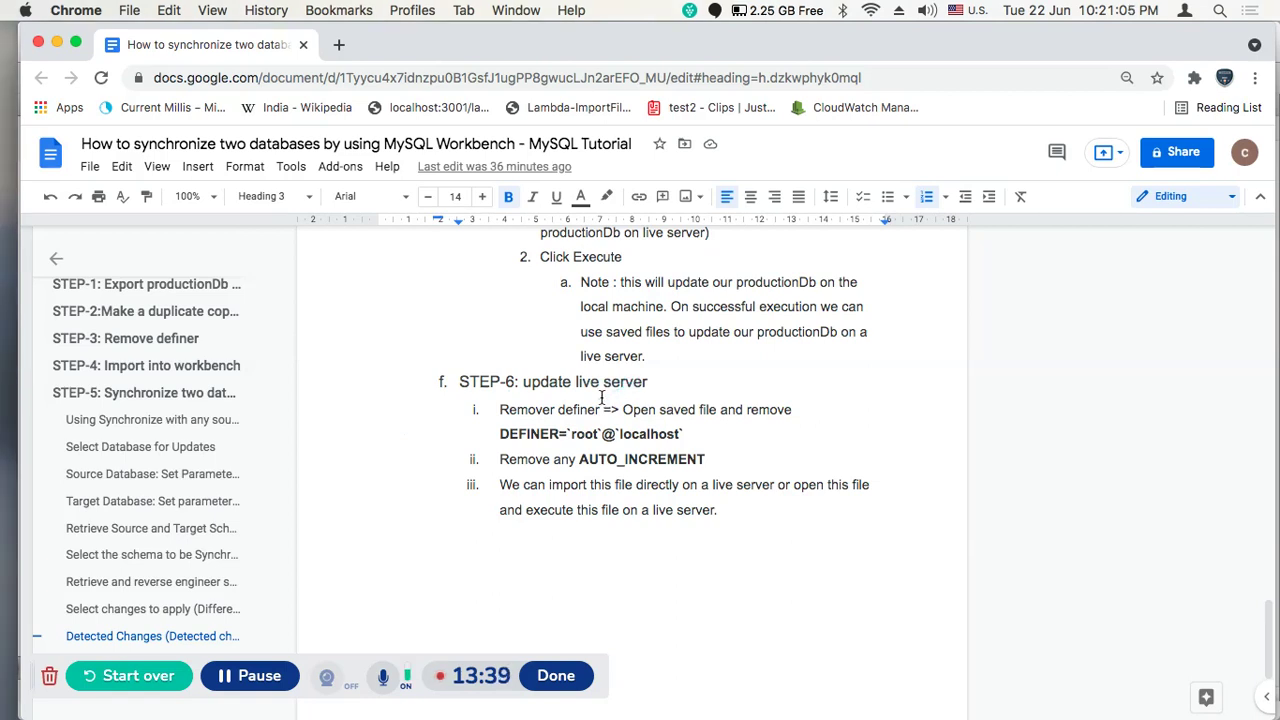
pyautogui.moveTo(497, 432); pyautogui.dragTo(684, 432)
pyautogui.press('super+c')
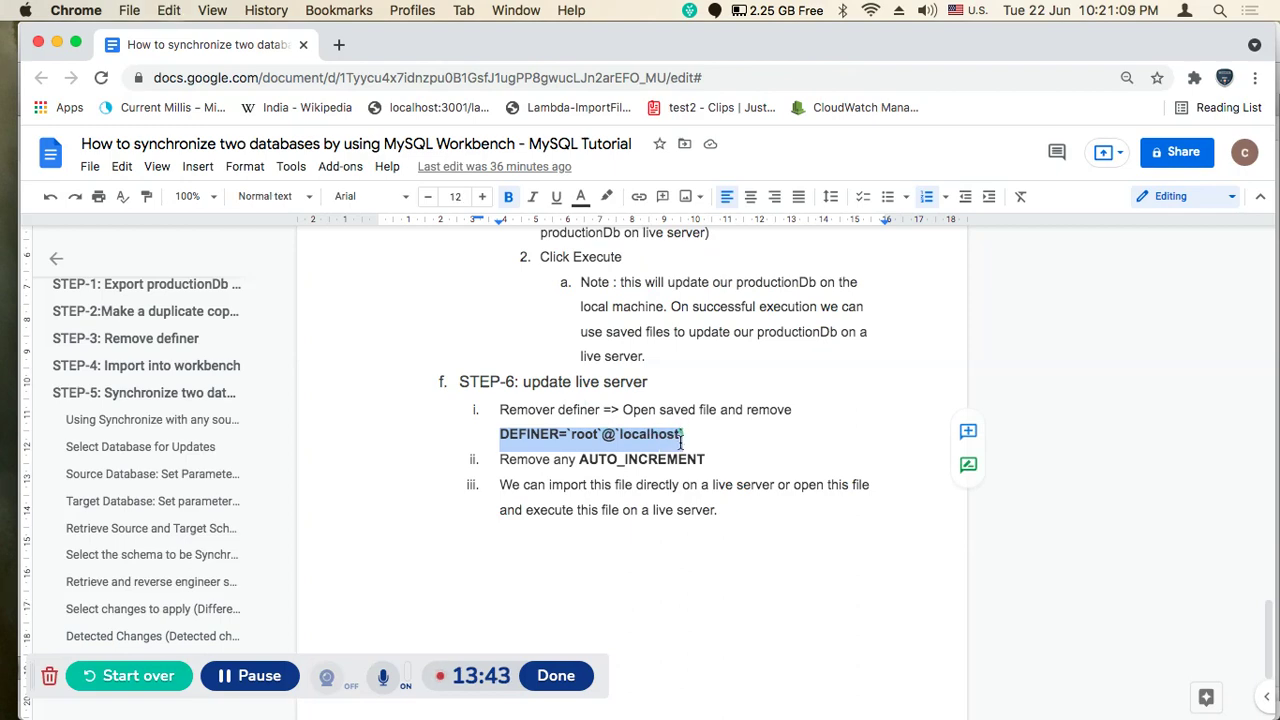
# - Switch to Finder, open newProductionDb.sql in TextEdit, and close the productionDb copy.sql window
pyautogui.press('super+Tab')
pyautogui.rightClick(517, 200)
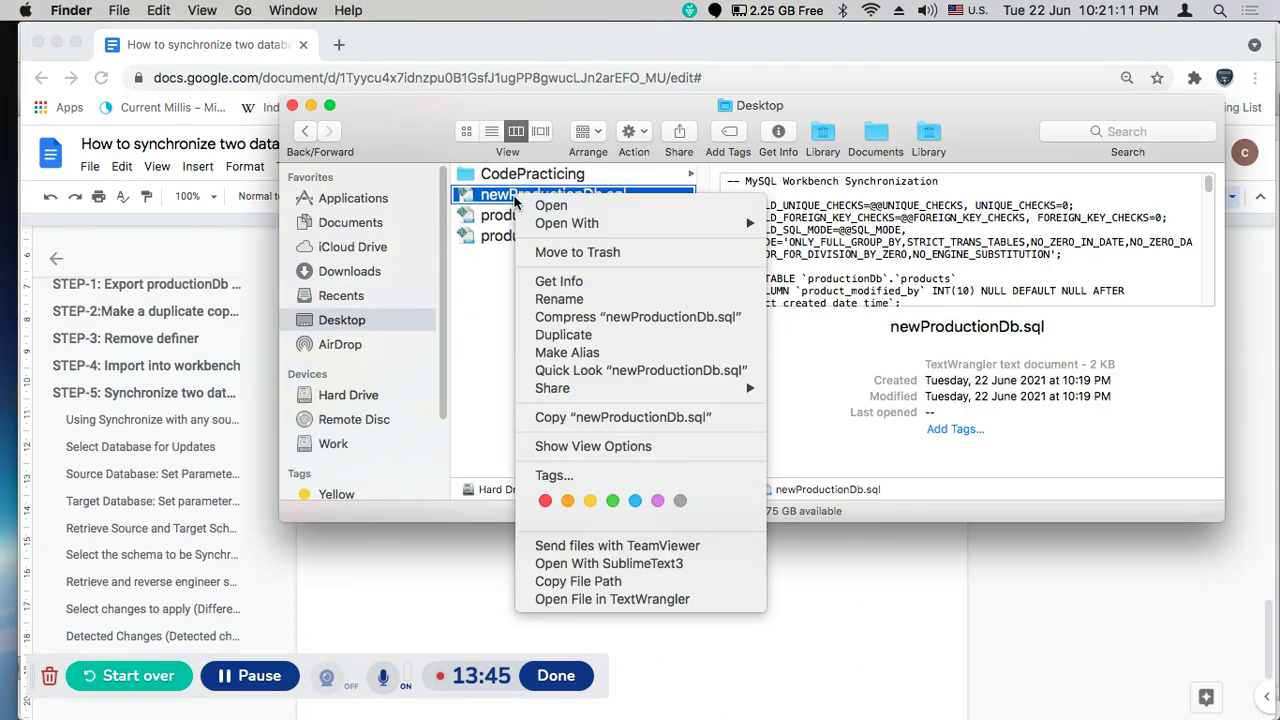
pyautogui.moveTo(752, 224)
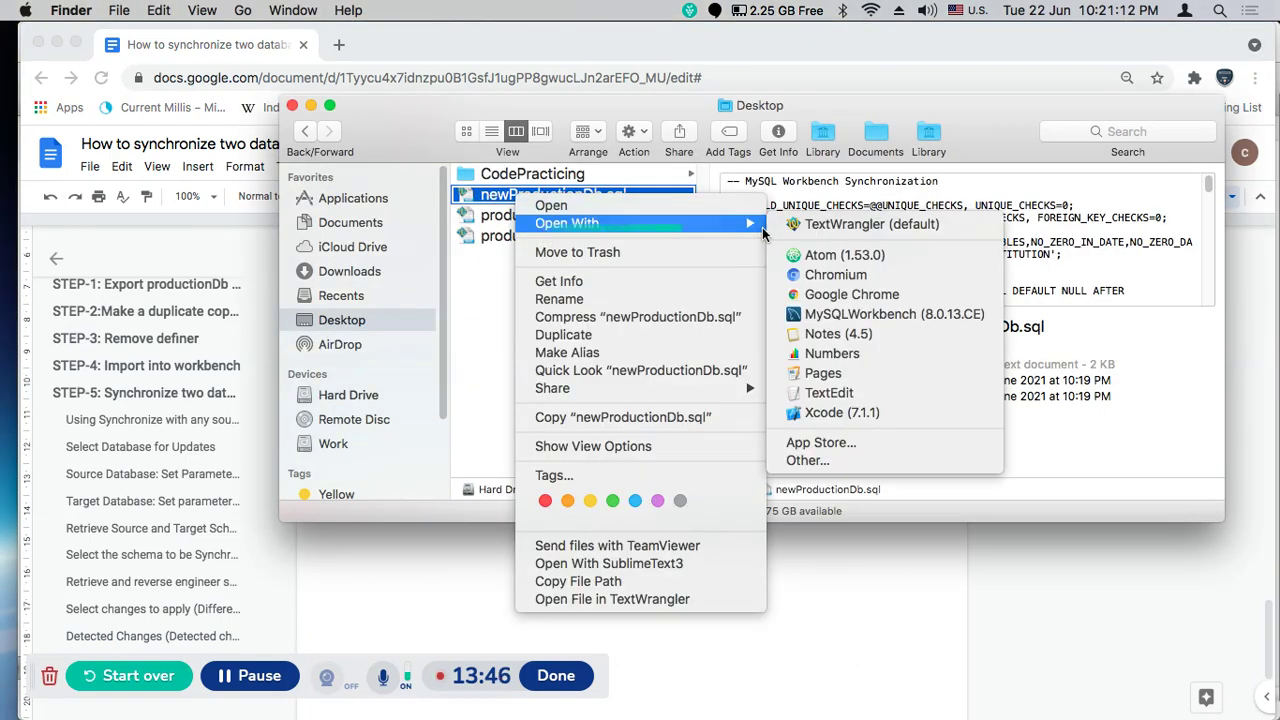
pyautogui.click(829, 392)
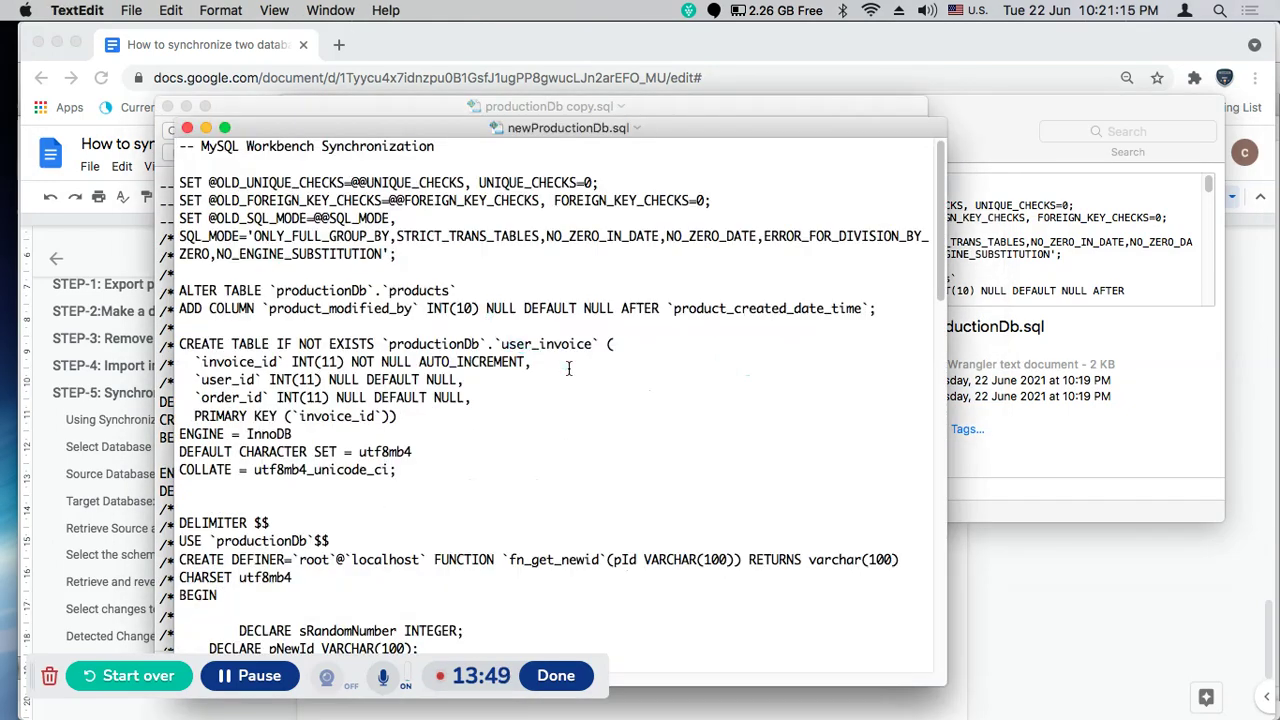
pyautogui.click(168, 106)
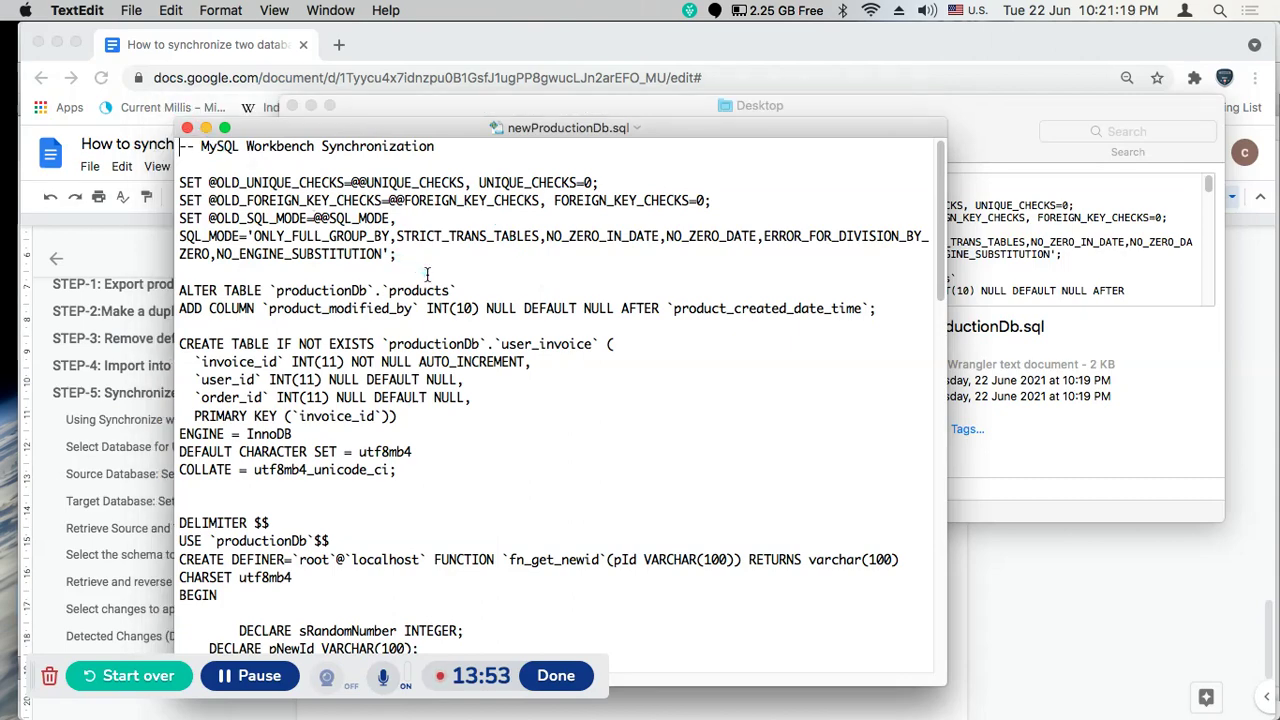
# - Remove every DEFINER=`root`@`localhost` from newProductionDb.sql by replacing all with nothing, save the file, and minimize its window
pyautogui.press('super+f')
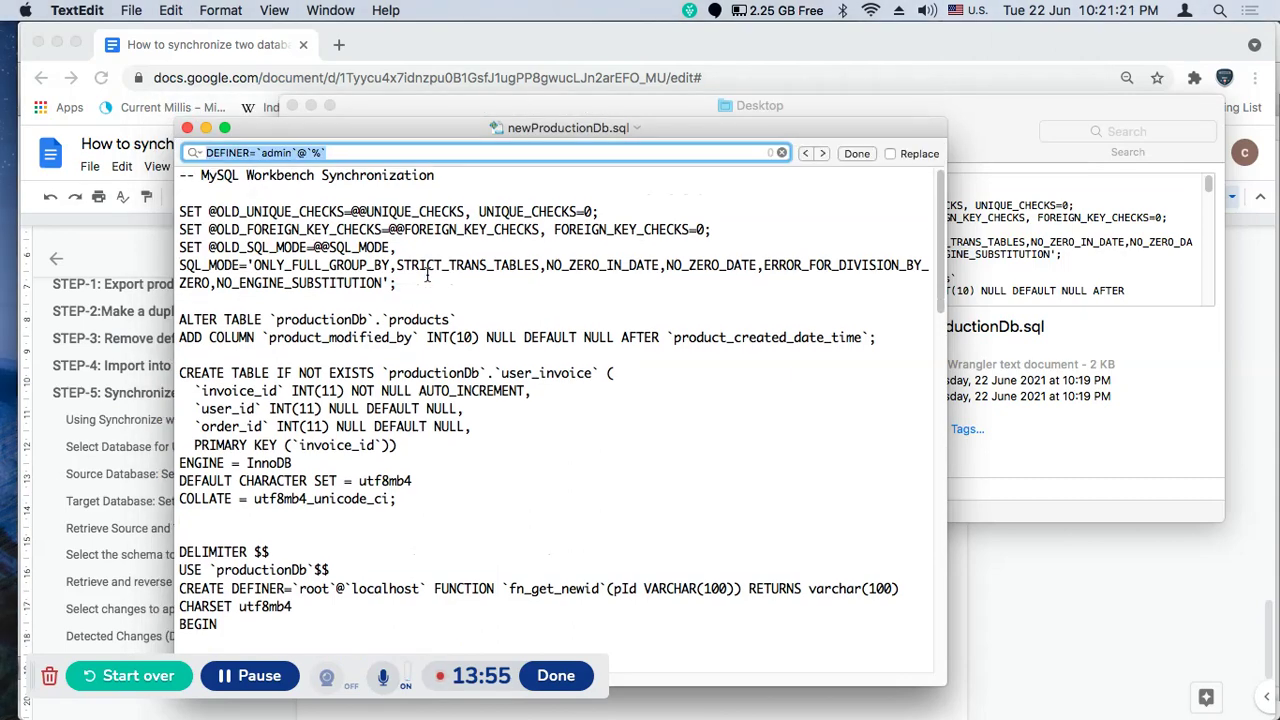
pyautogui.press('super+v')
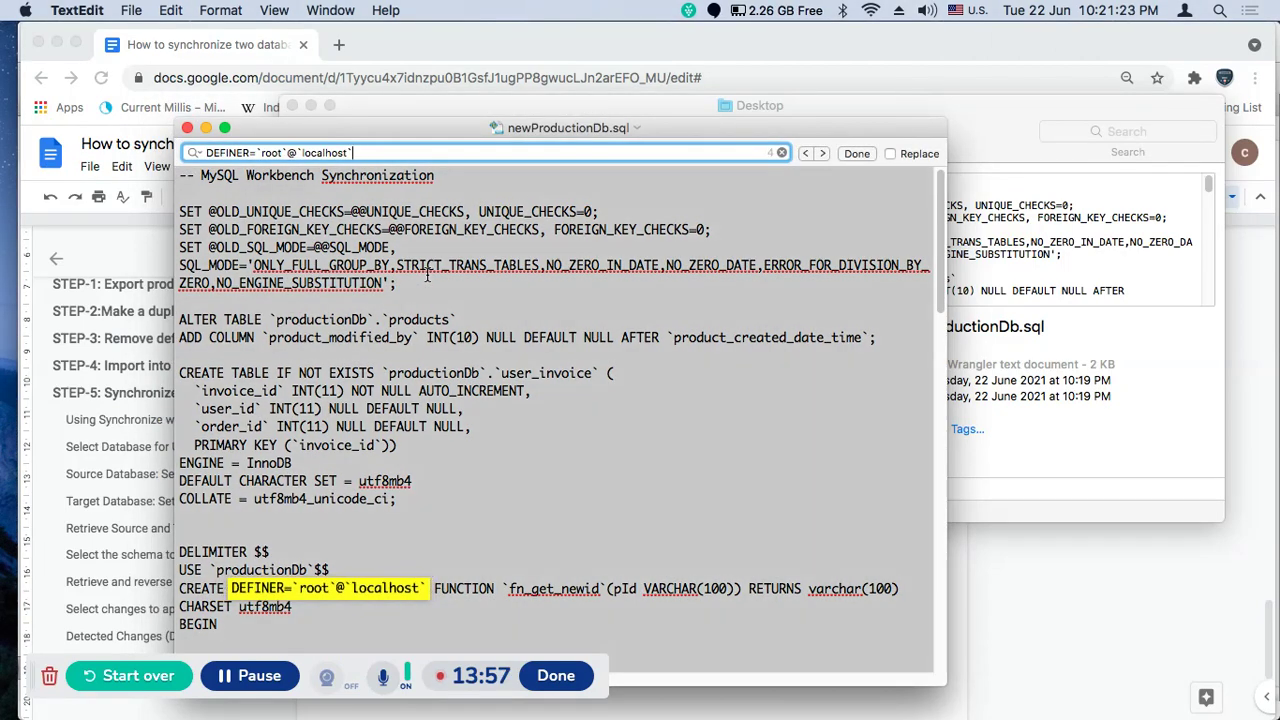
pyautogui.scroll(-5, 400, 440)
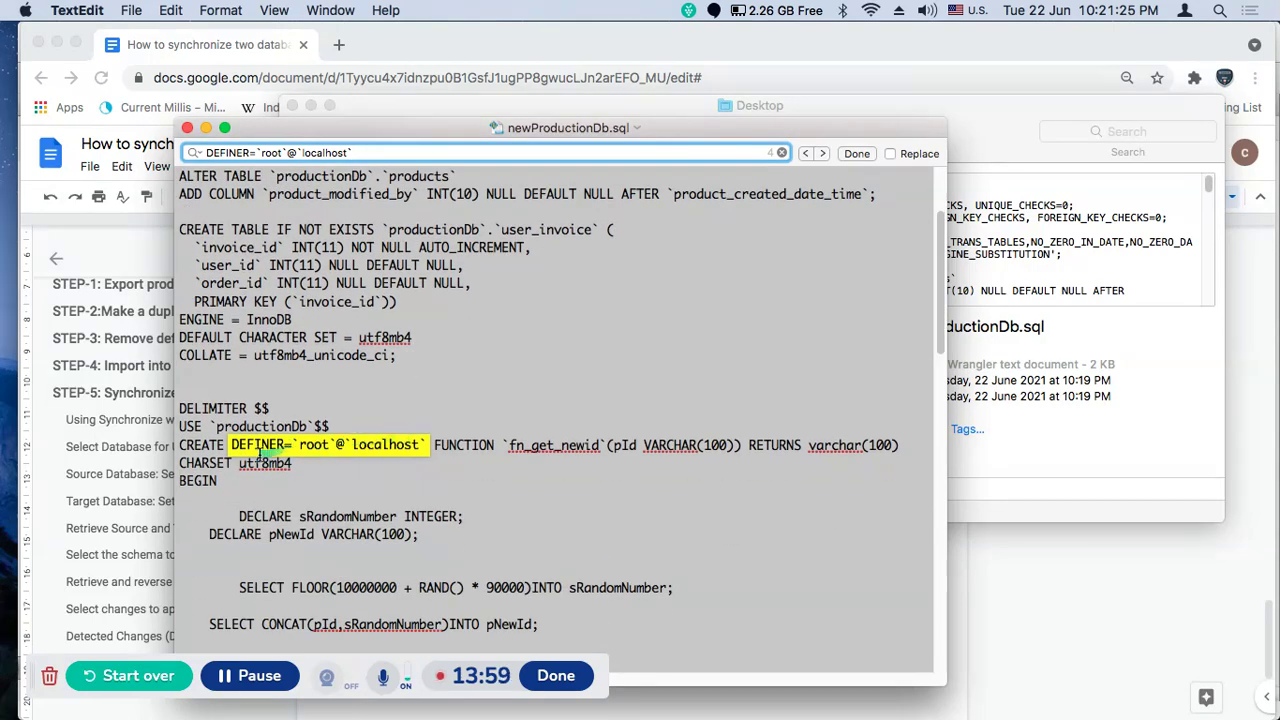
pyautogui.scroll(-2, 391, 449)
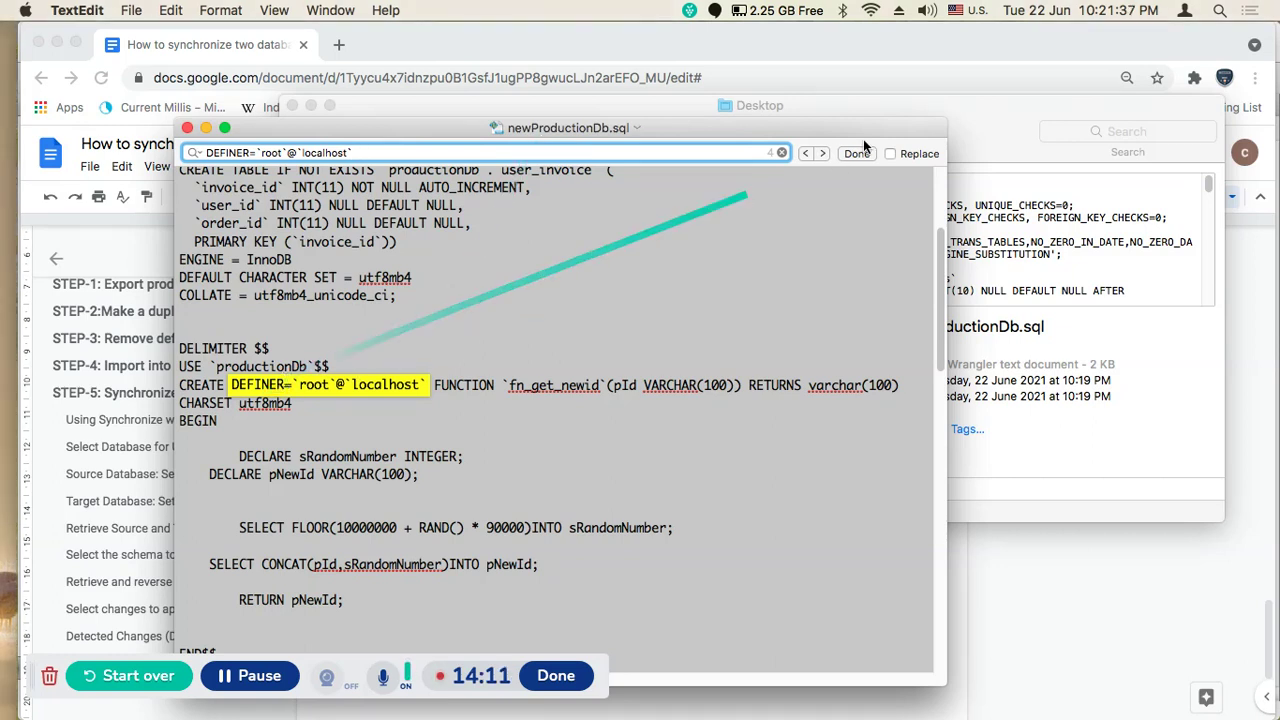
pyautogui.click(892, 153)
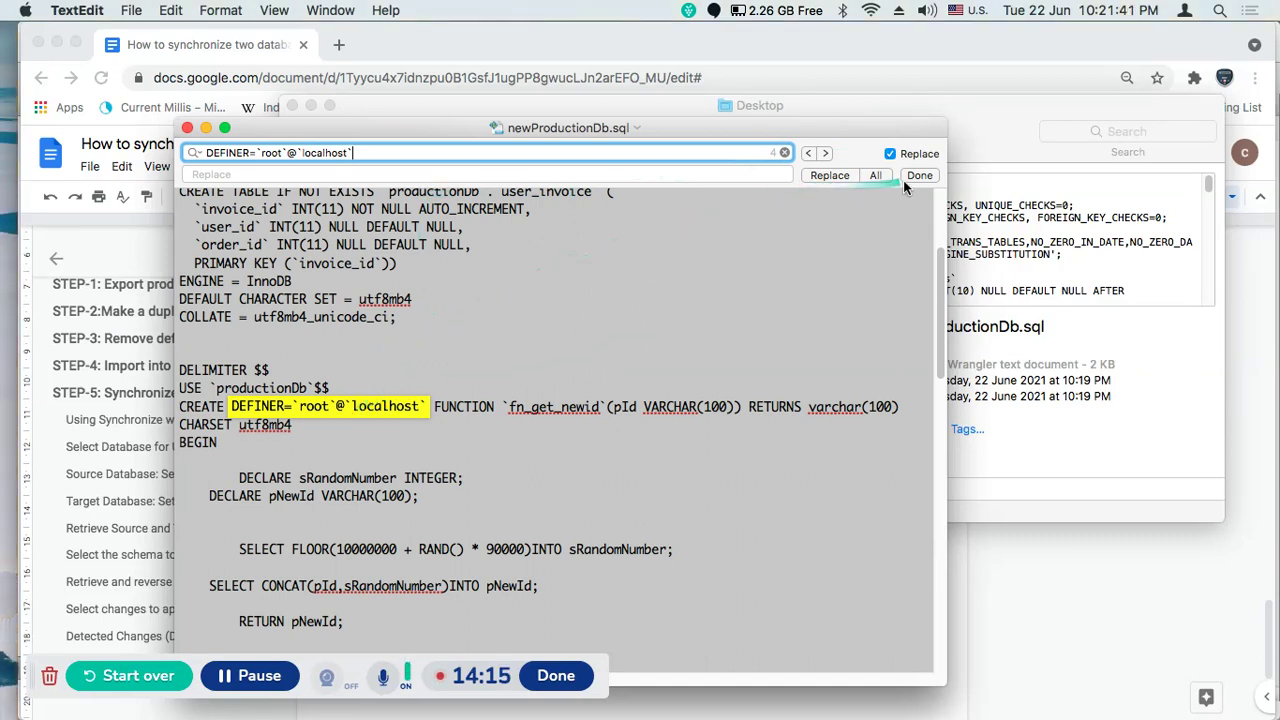
pyautogui.click(876, 175)
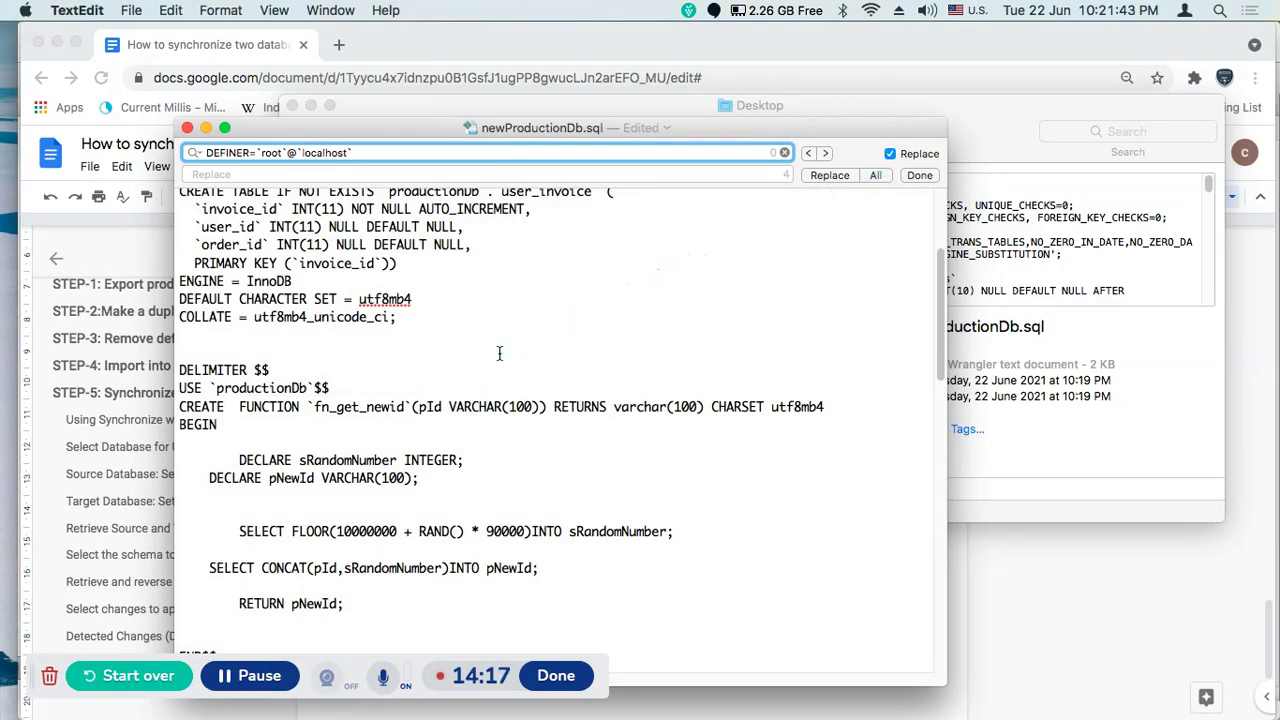
pyautogui.click(499, 353)
pyautogui.press('super+s')
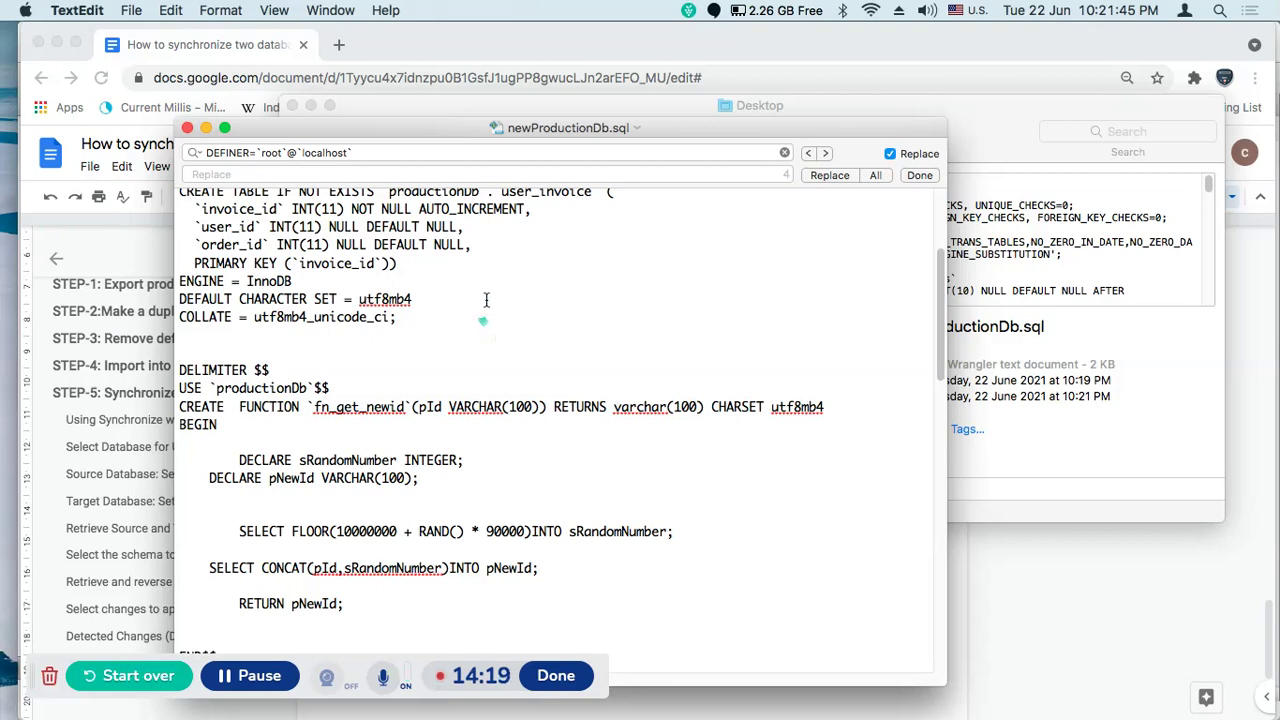
pyautogui.click(203, 131)
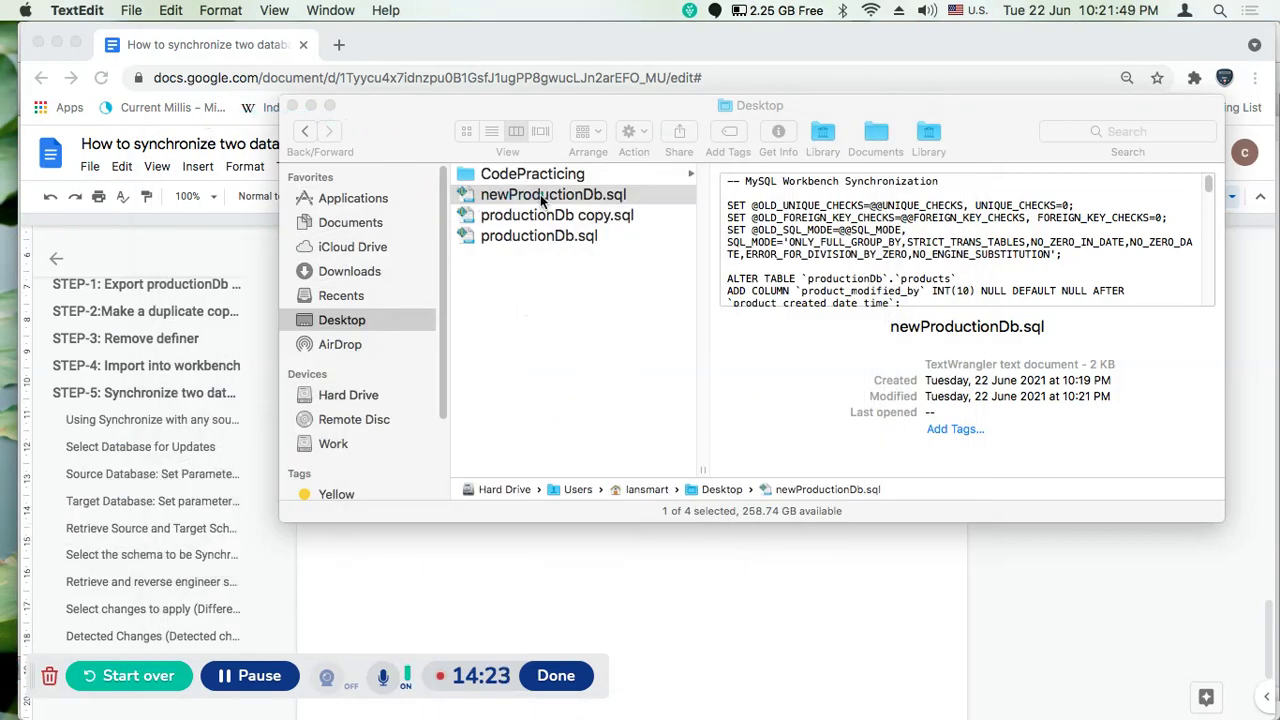
# - Switch to the Google Docs tutorial in Chrome and copy AUTO_INCREMENT from STEP-6
pyautogui.moveTo(3, 247)
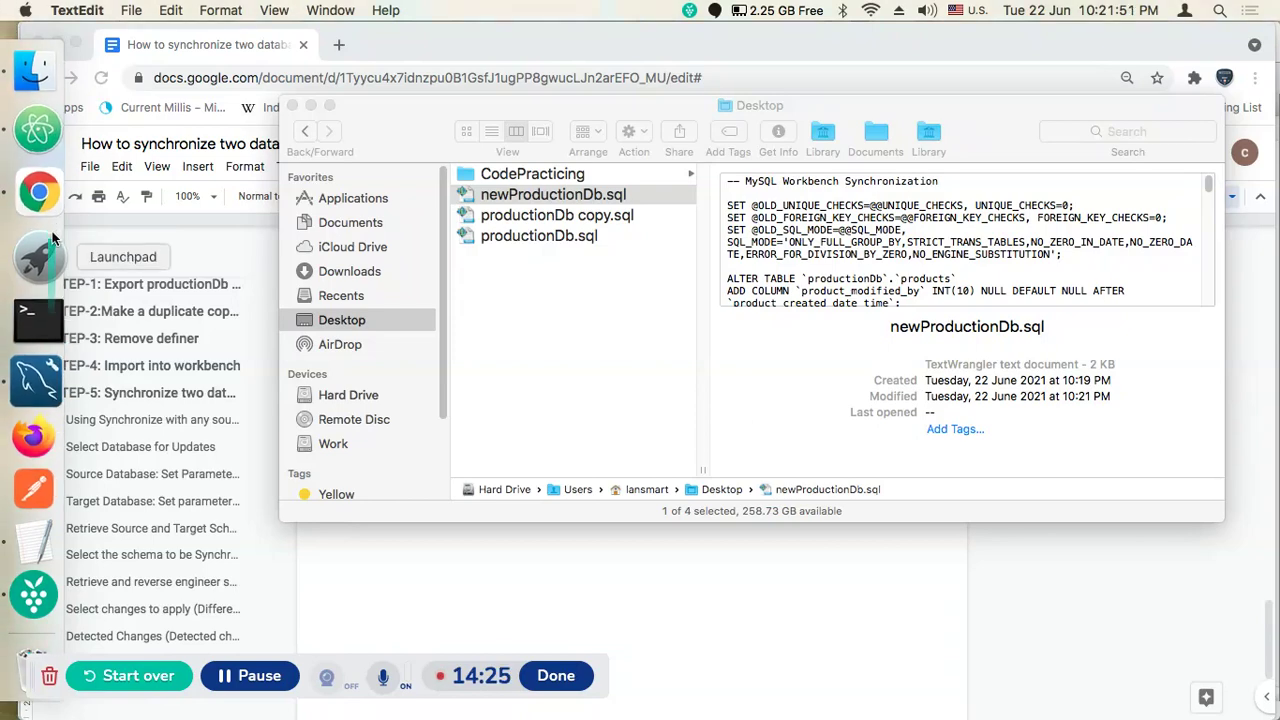
pyautogui.click(37, 180)
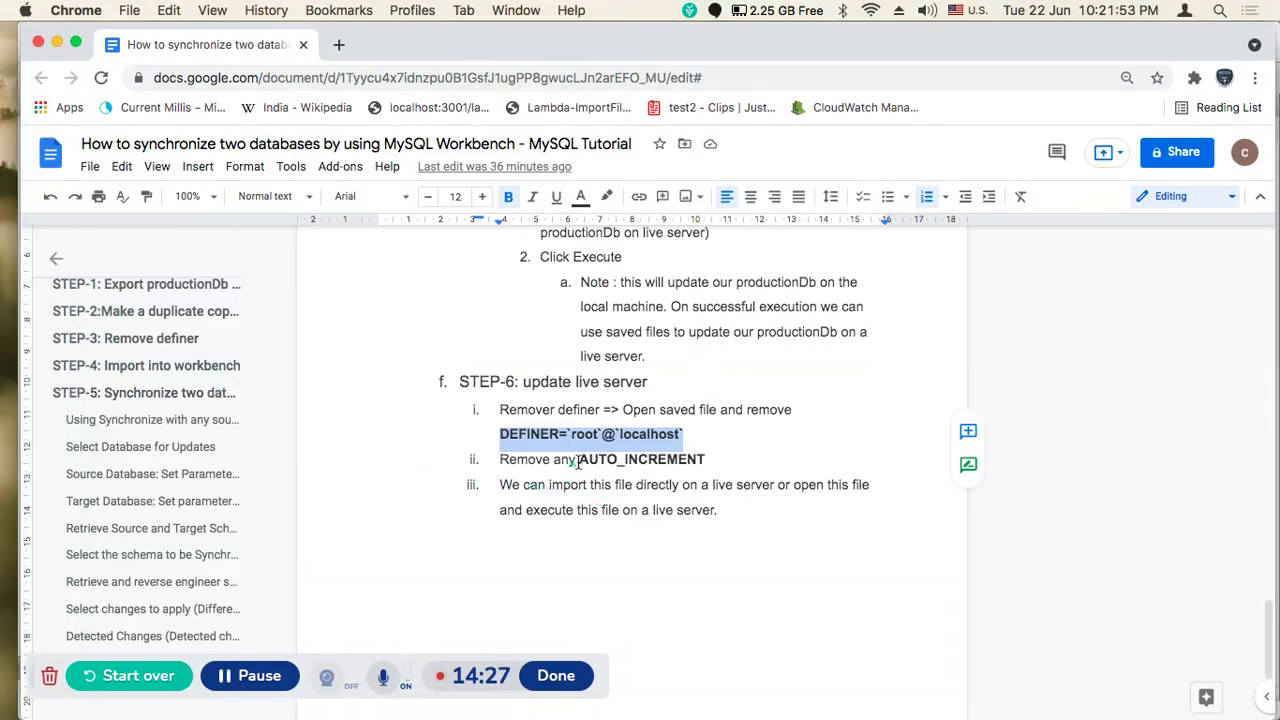
pyautogui.moveTo(579, 459); pyautogui.dragTo(705, 459)
pyautogui.press('super+c')
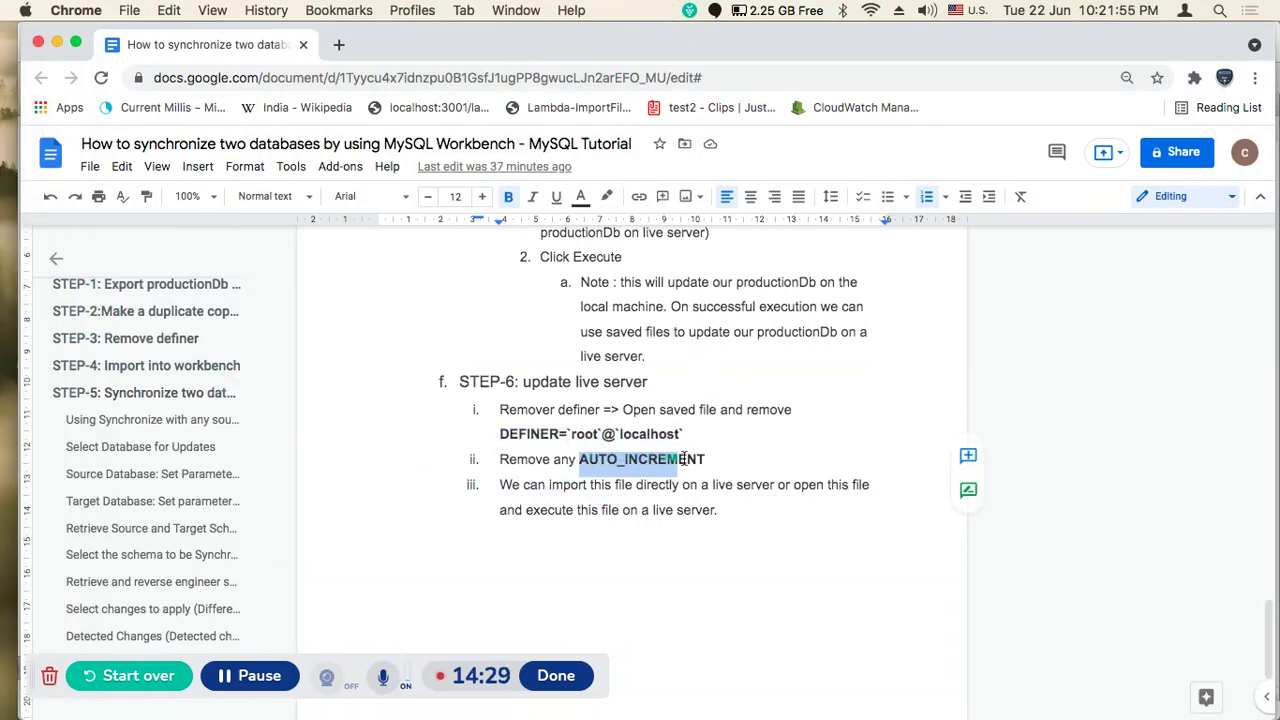
# - Switch to Finder and reopen newProductionDb.sql from the Desktop in TextEdit
pyautogui.press('super+Tab')
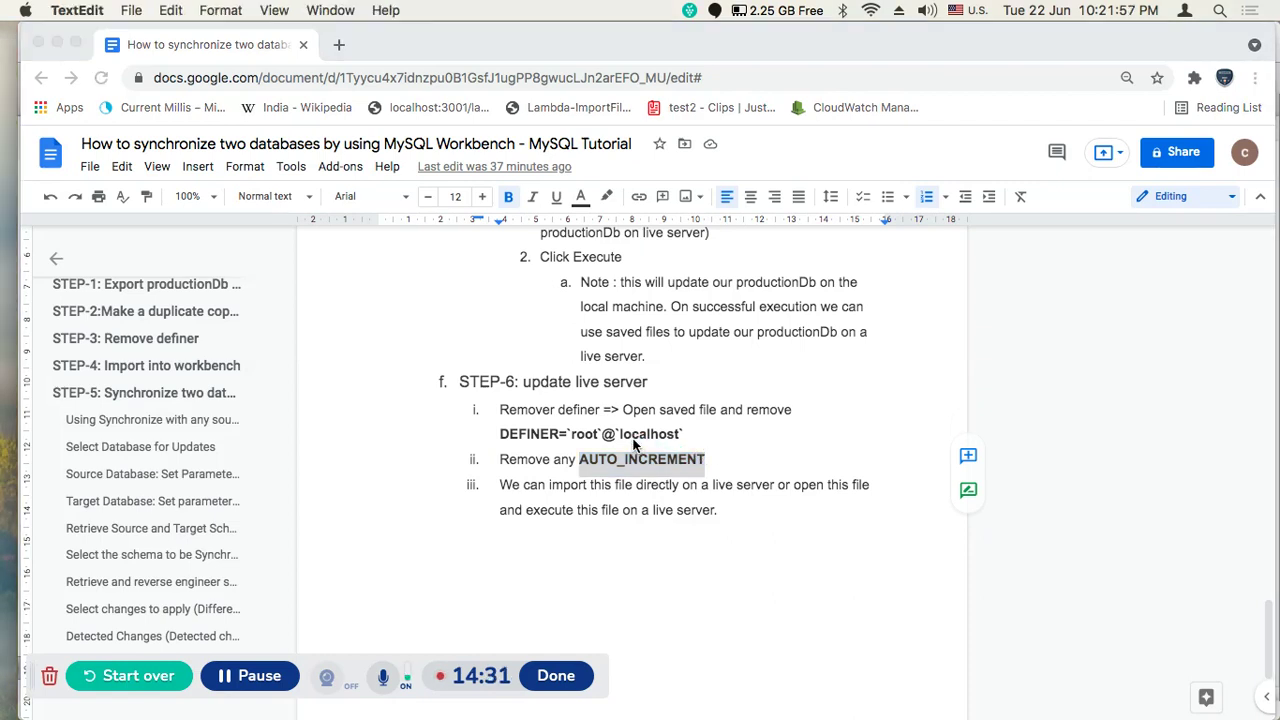
pyautogui.moveTo(3, 314)
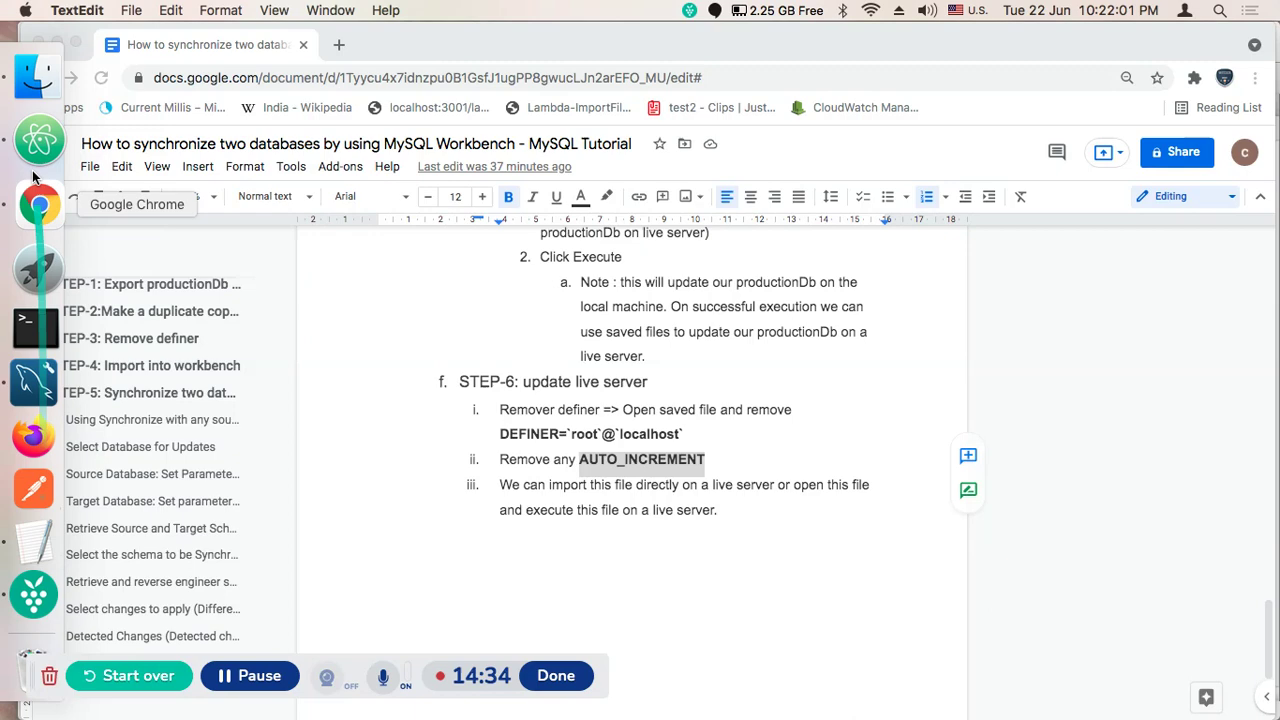
pyautogui.click(36, 76)
pyautogui.rightClick(505, 196)
pyautogui.moveTo(535, 224)
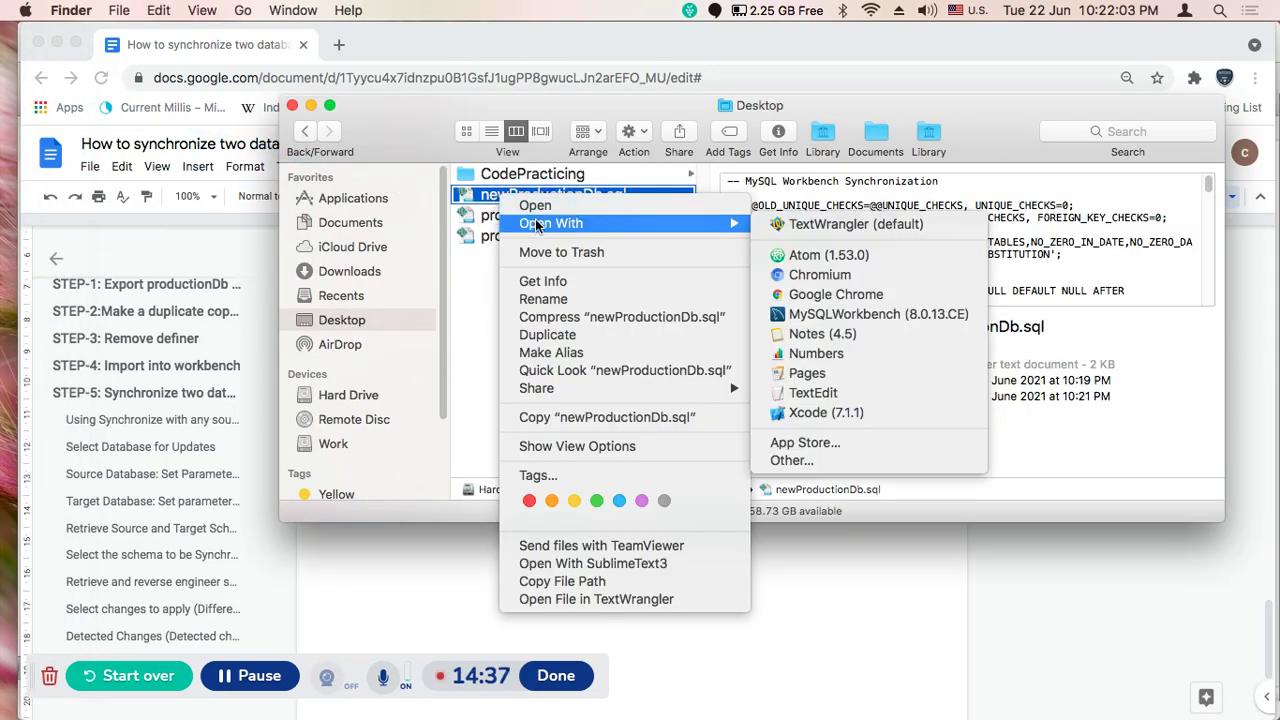
pyautogui.click(807, 405)
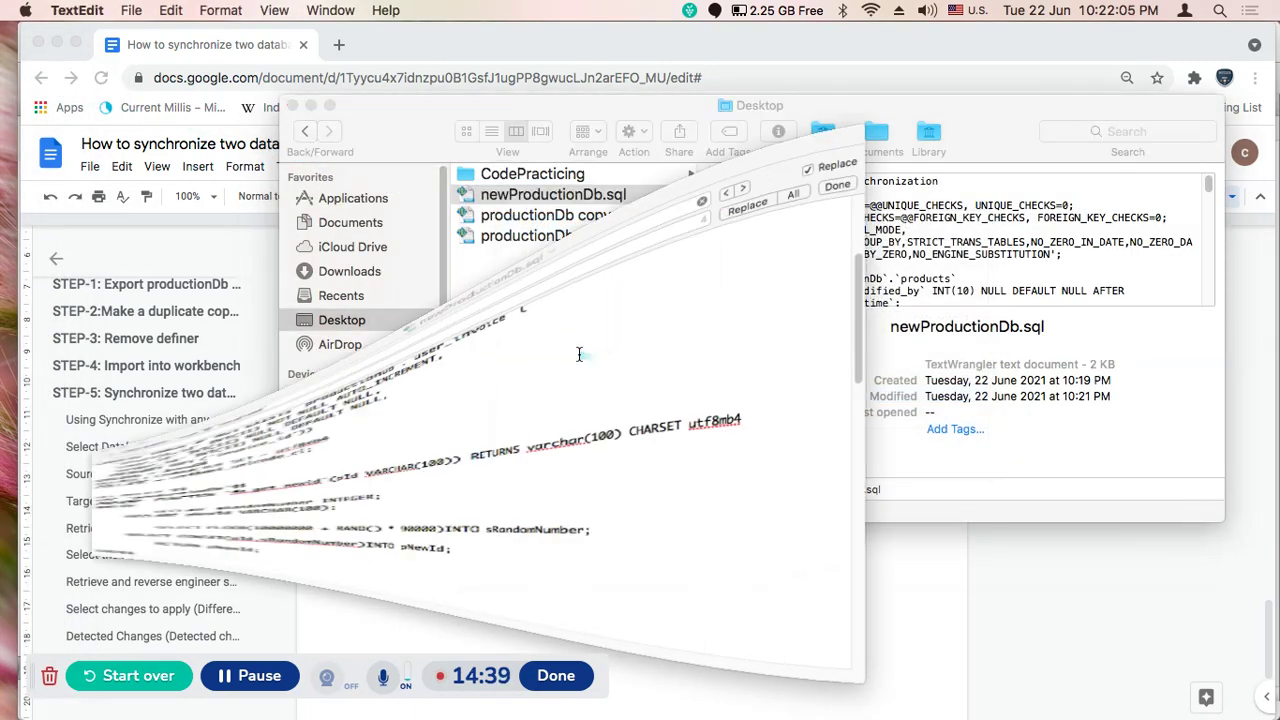
# - Search newProductionDb.sql for AUTO_INCREMENT and examine where it is used in the ALTER TABLE and CREATE TABLE statements
pyautogui.press('super+f')
pyautogui.press('super+v')
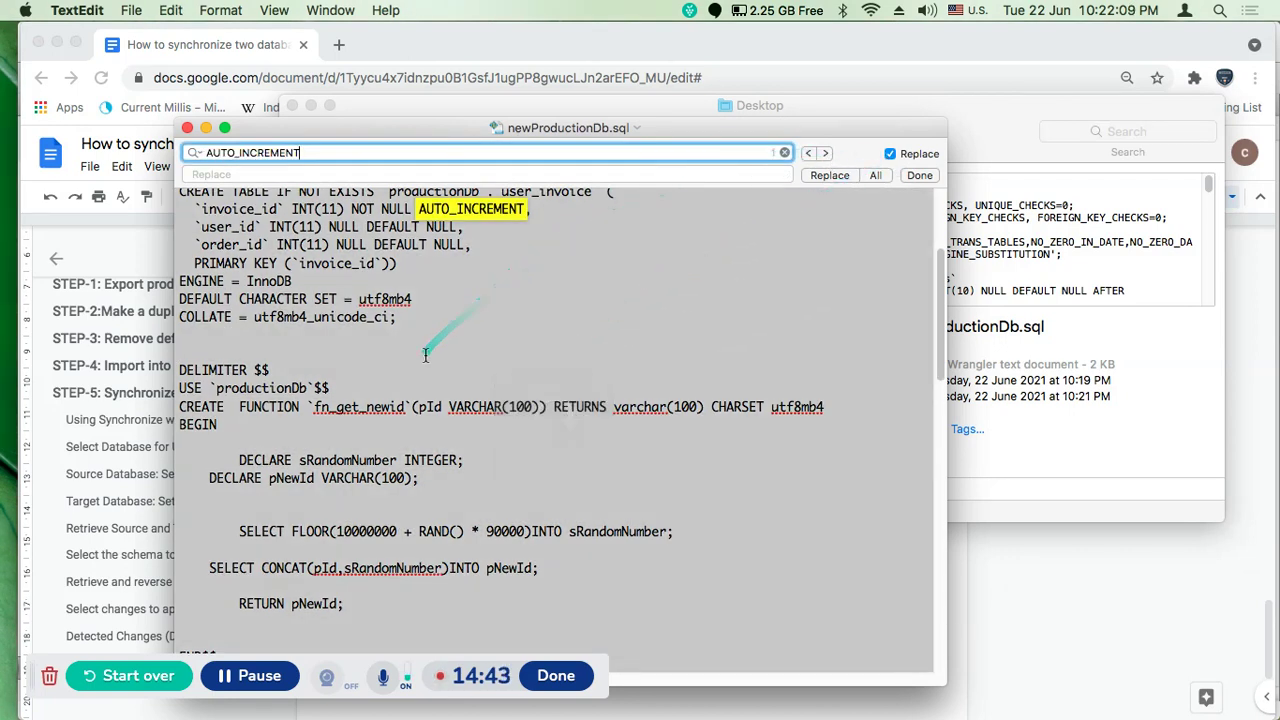
pyautogui.scroll(3, 425, 355)
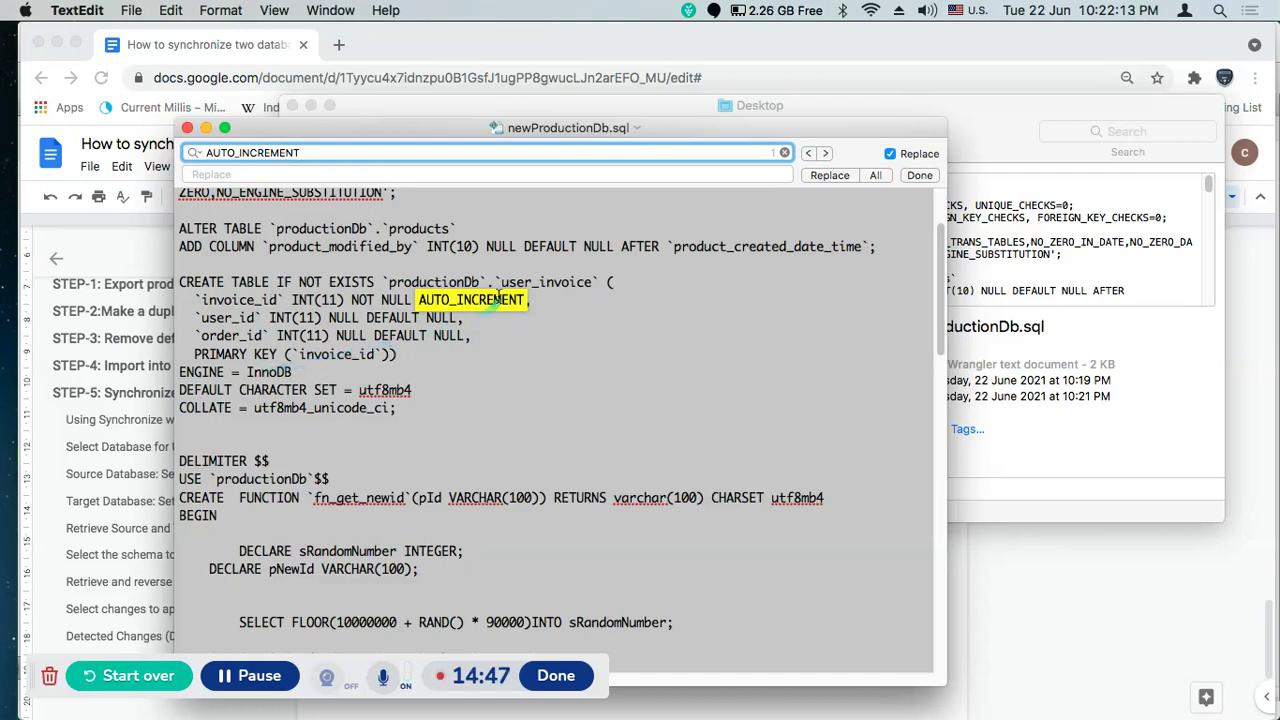
pyautogui.scroll(3, 471, 362)
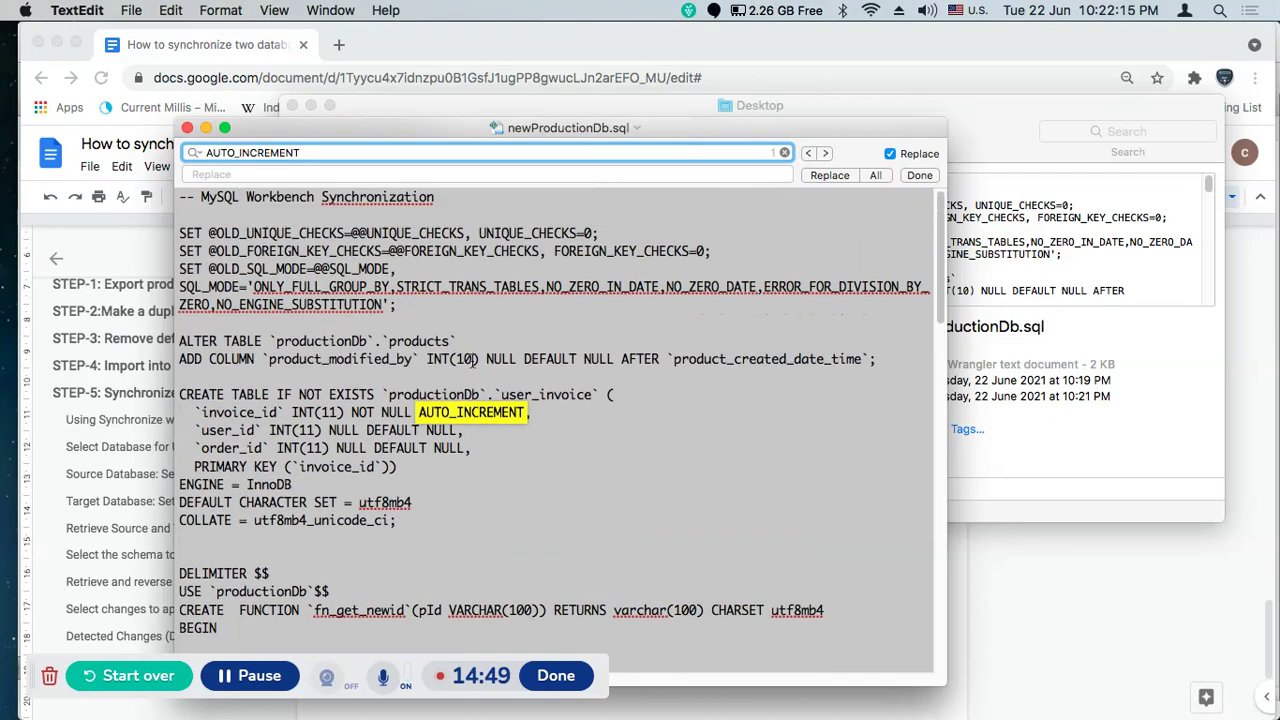
pyautogui.scroll(-2, 473, 362)
pyautogui.scroll(-2, 472, 362)
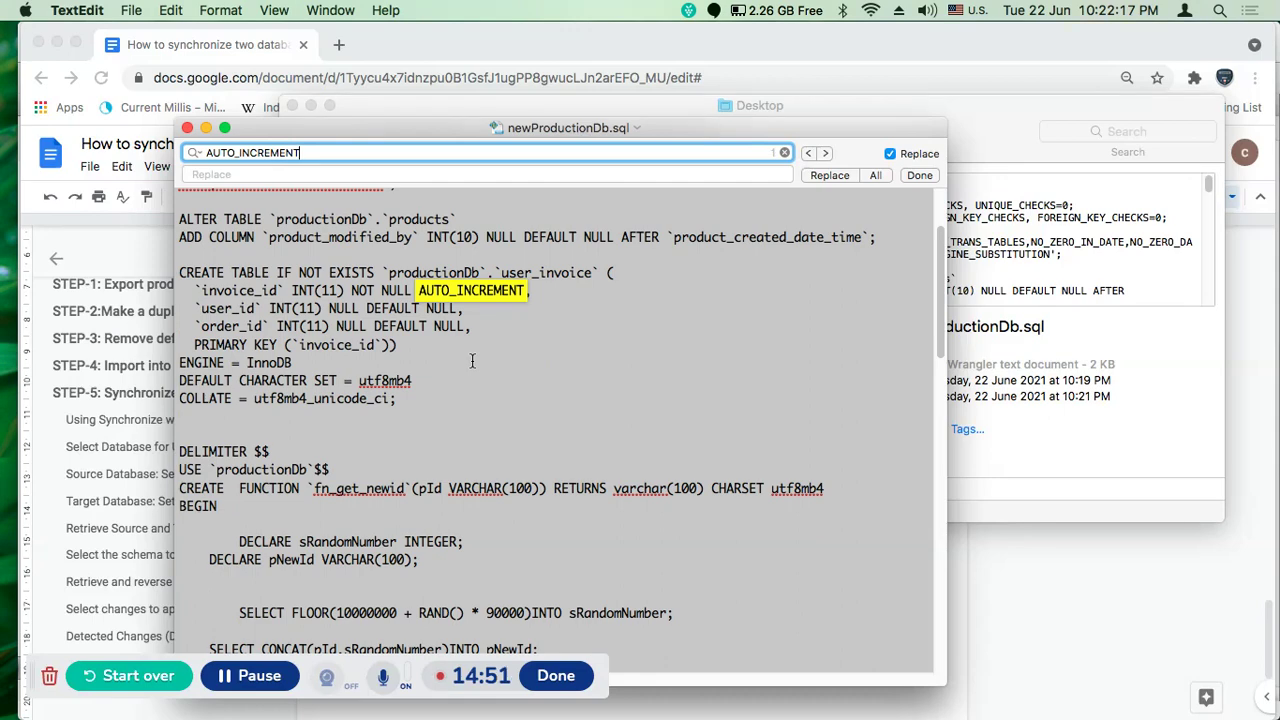
pyautogui.scroll(6, 472, 361)
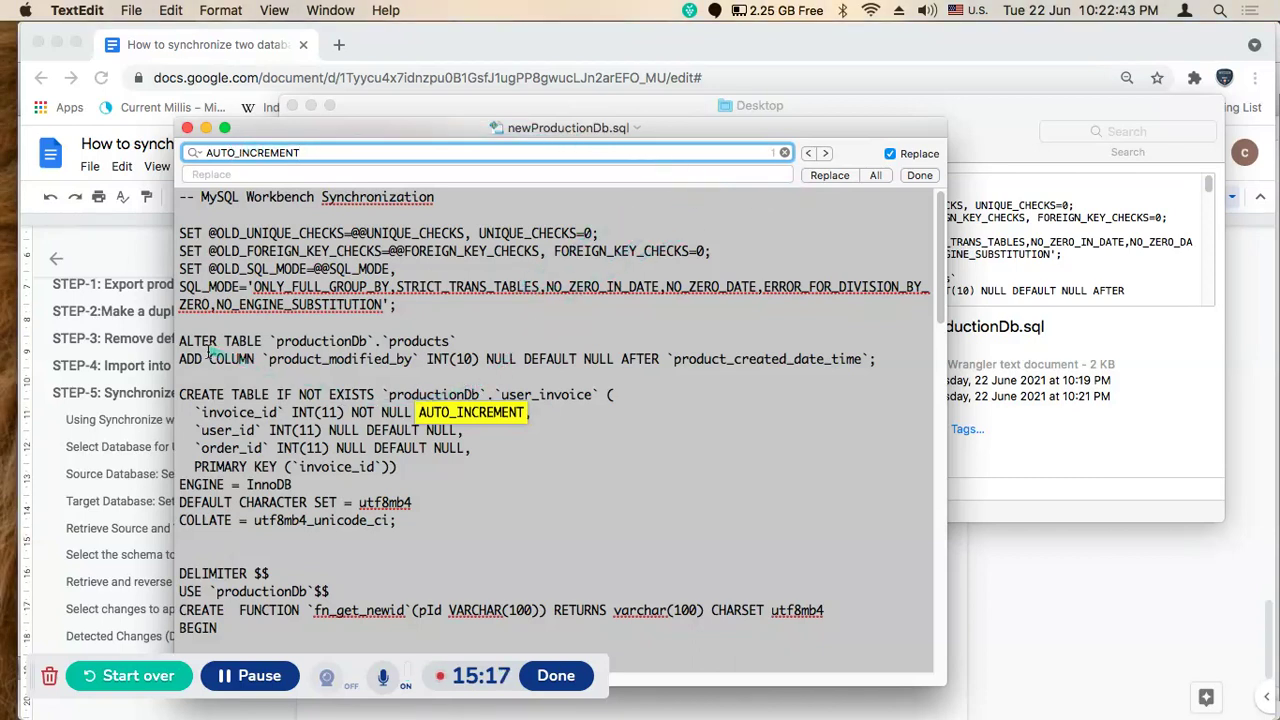
# - Try removing every AUTO_INCREMENT from newProductionDb.sql, undo the removal, and close the search
pyautogui.click(878, 175)
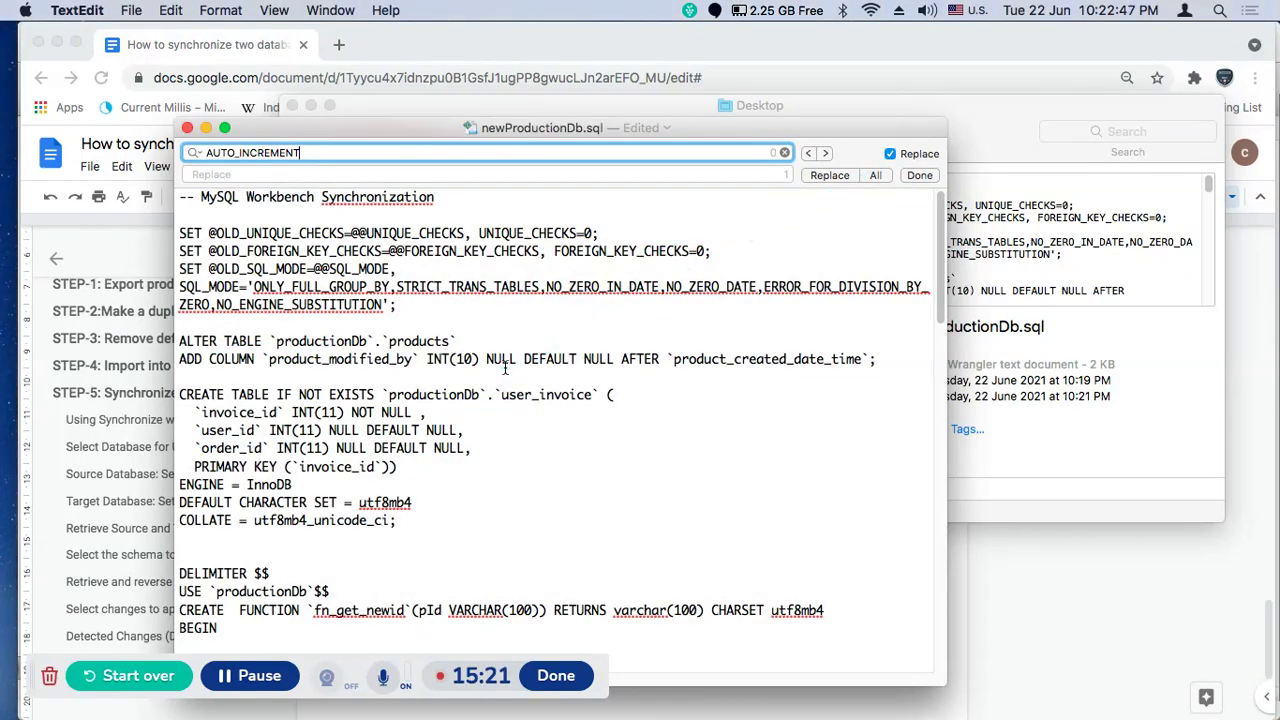
pyautogui.press('super+z')
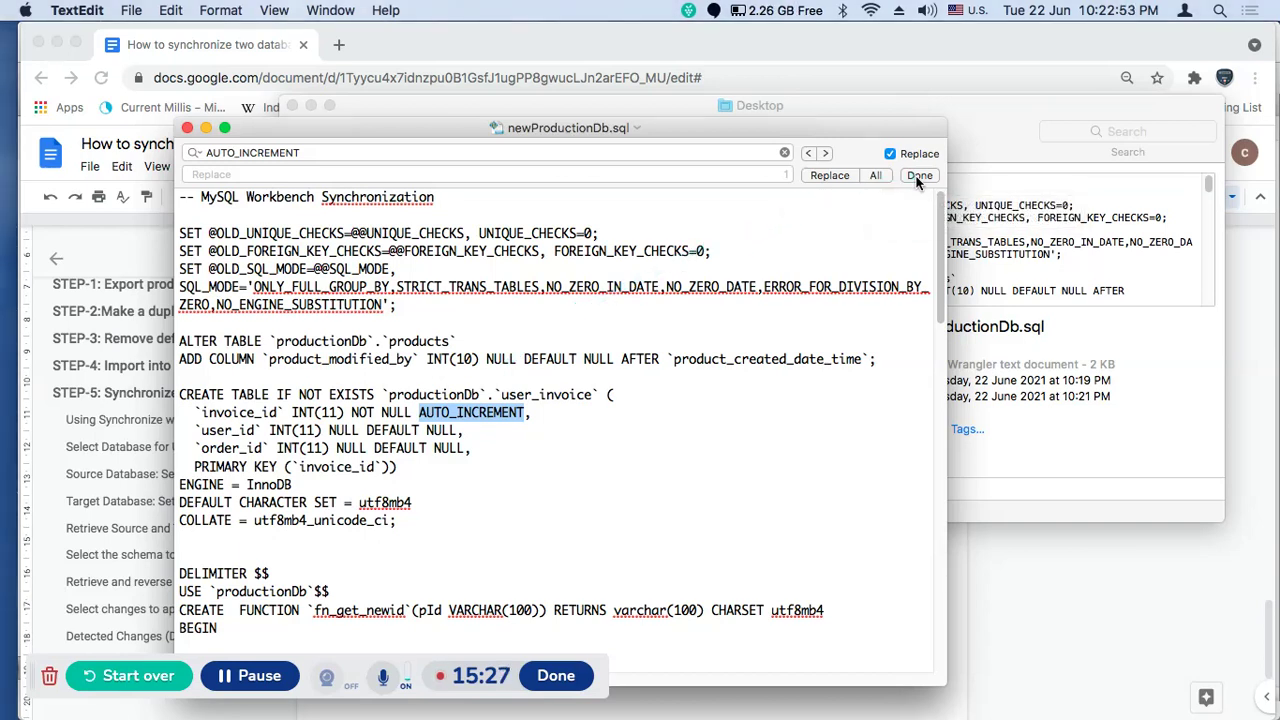
pyautogui.click(918, 176)
pyautogui.click(752, 258)
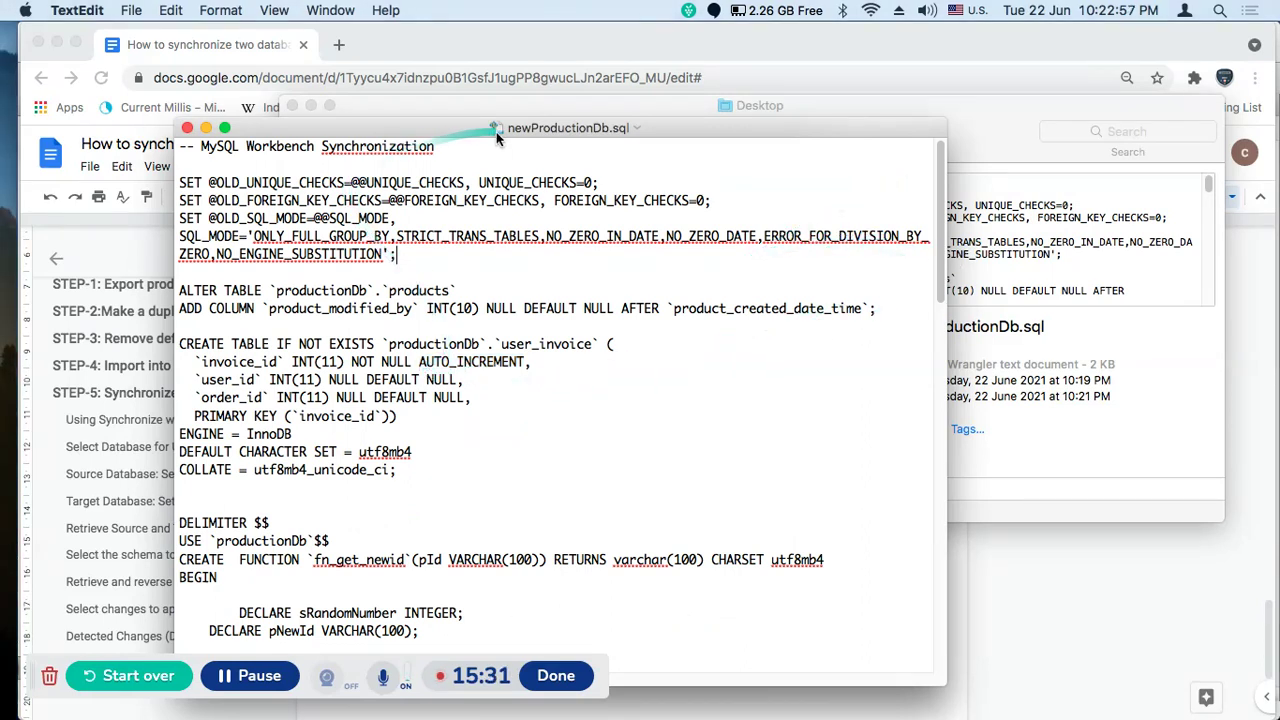
# - Switch to MySQL Workbench, close the Data Export page of Server Instance, and open Data Import/Restore there
pyautogui.click(1240, 333)
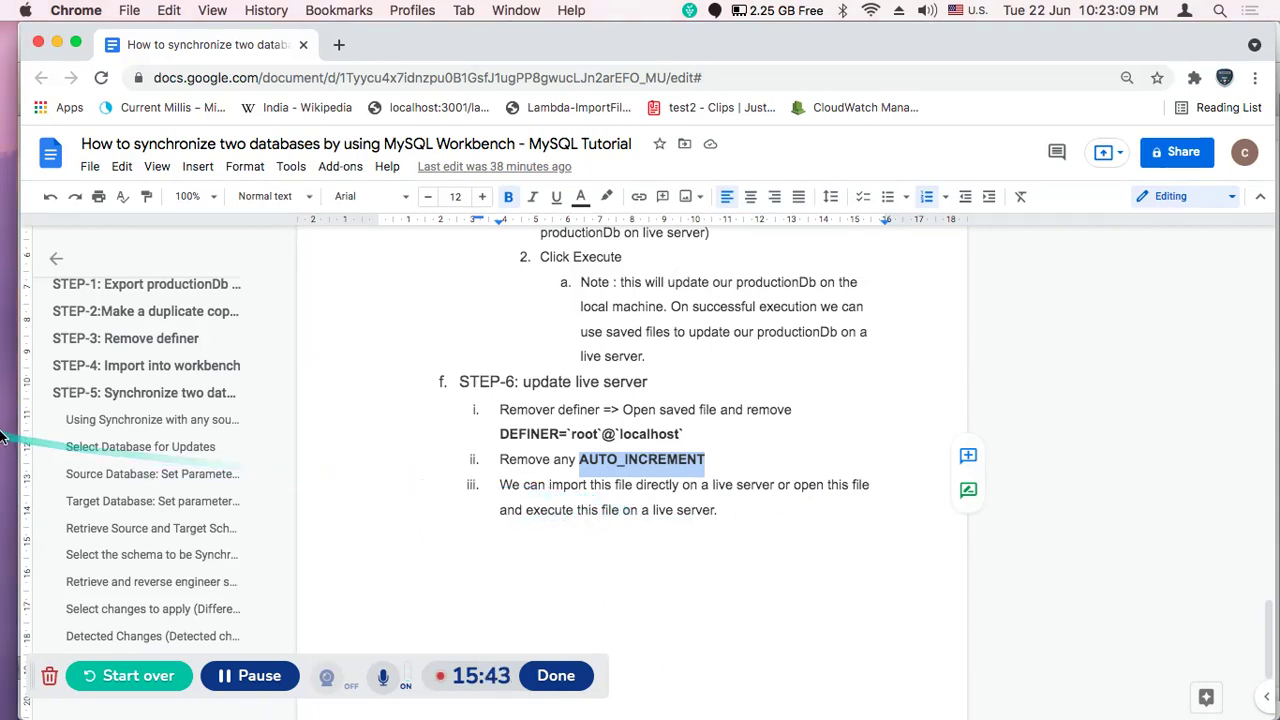
pyautogui.click(28, 350)
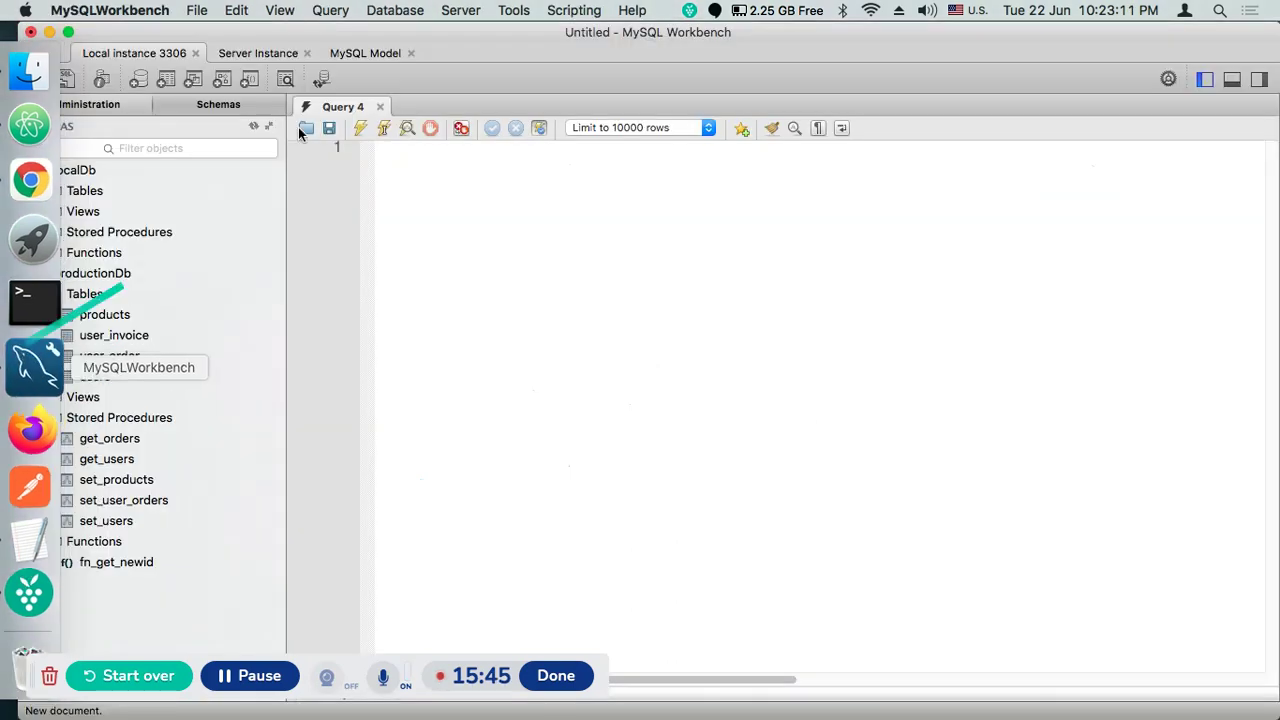
pyautogui.click(272, 56)
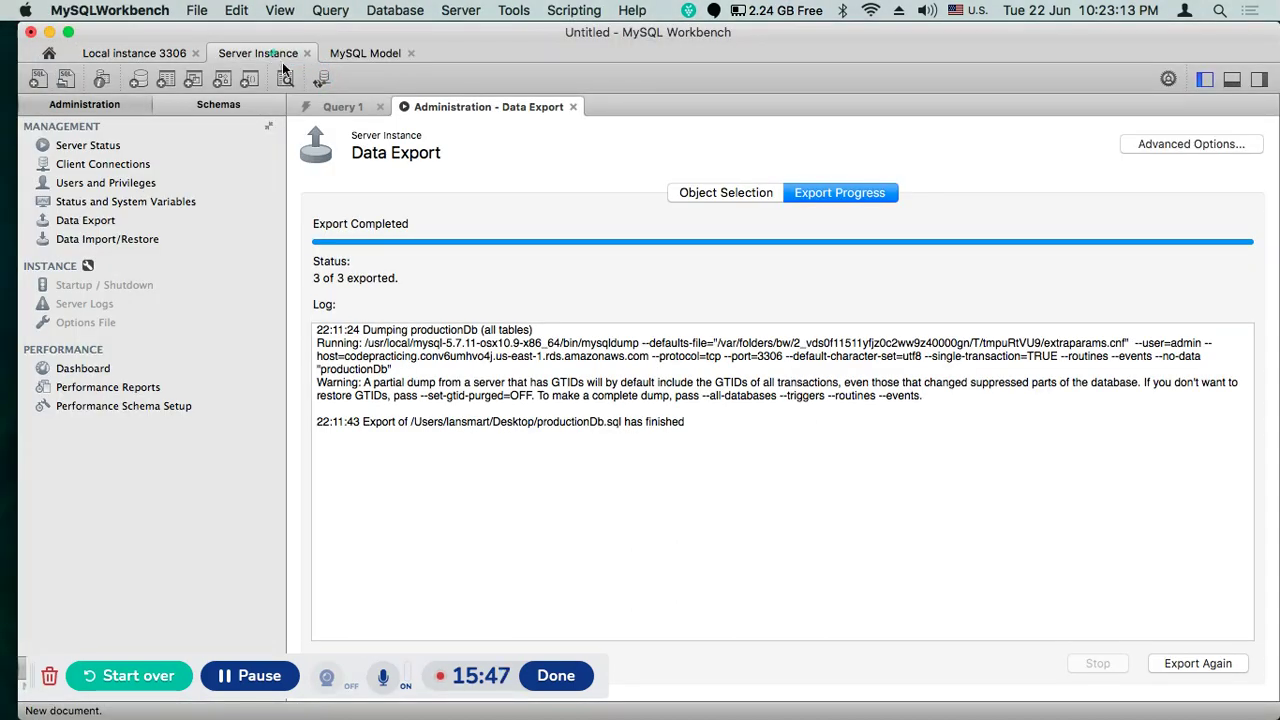
pyautogui.click(572, 107)
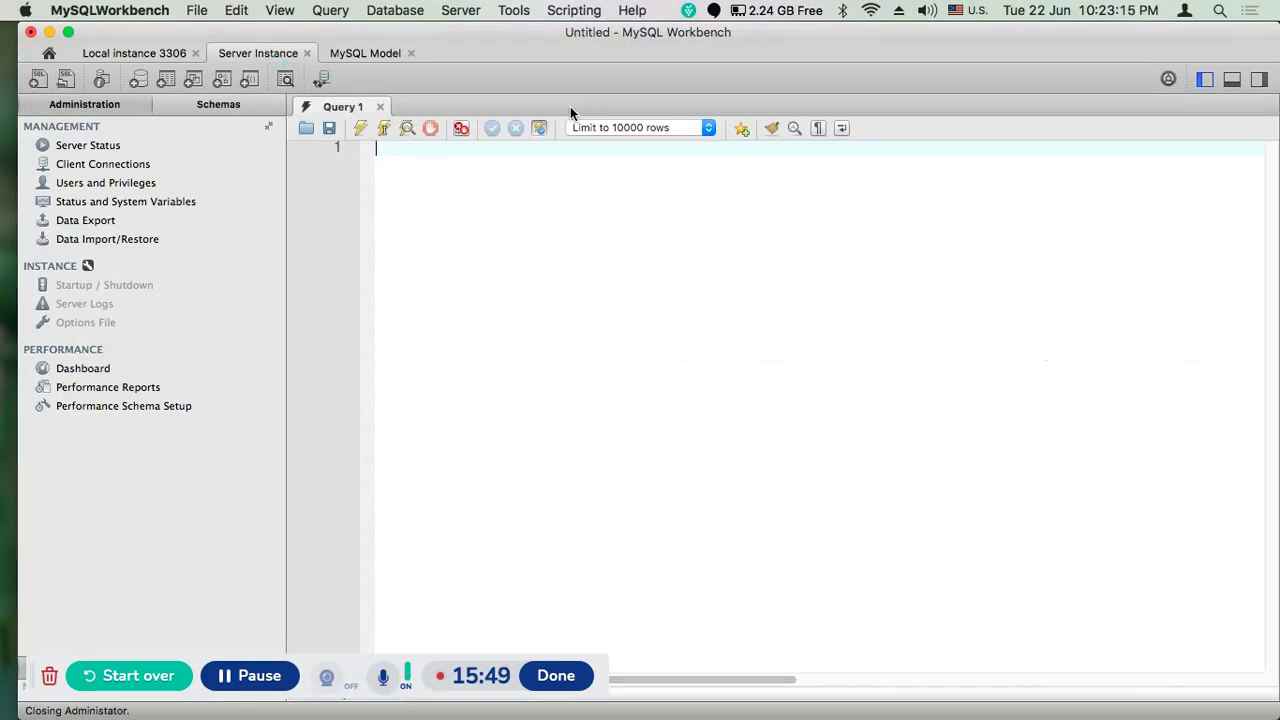
pyautogui.click(69, 238)
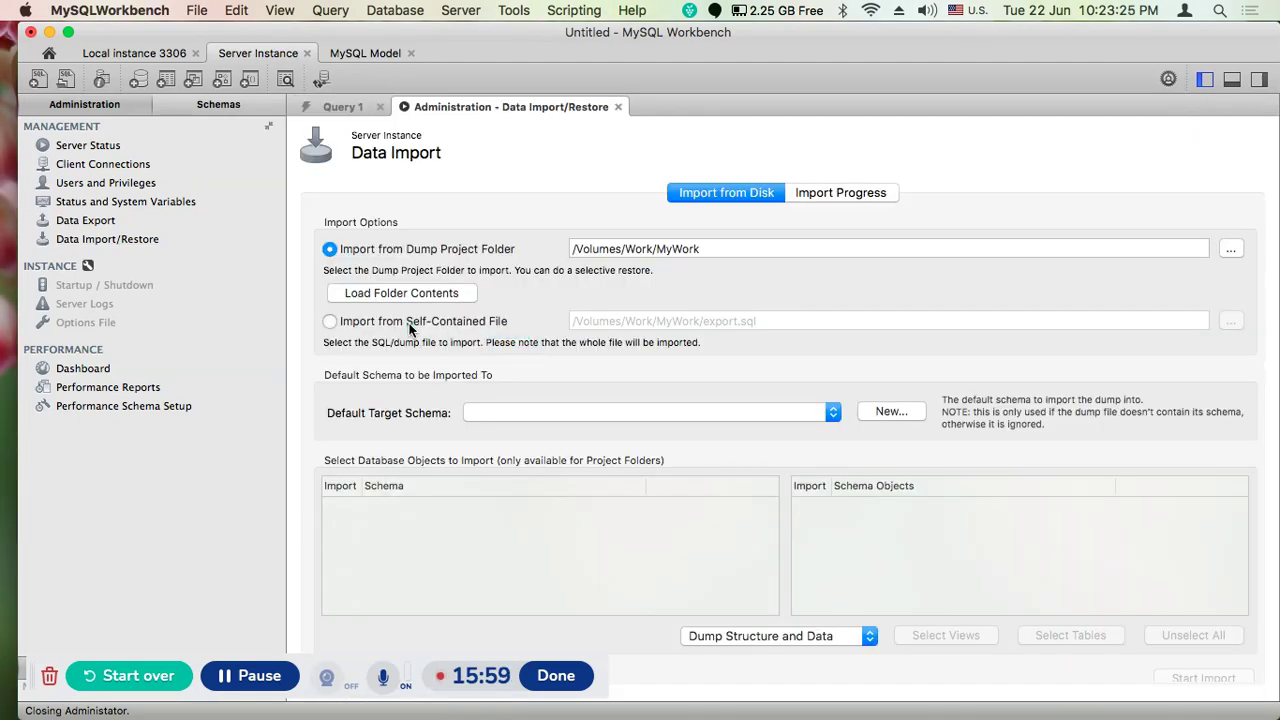
# - Configure the import to use the self-contained file newProductionDb.sql from the Desktop with the Dump Structure Only option
pyautogui.click(409, 328)
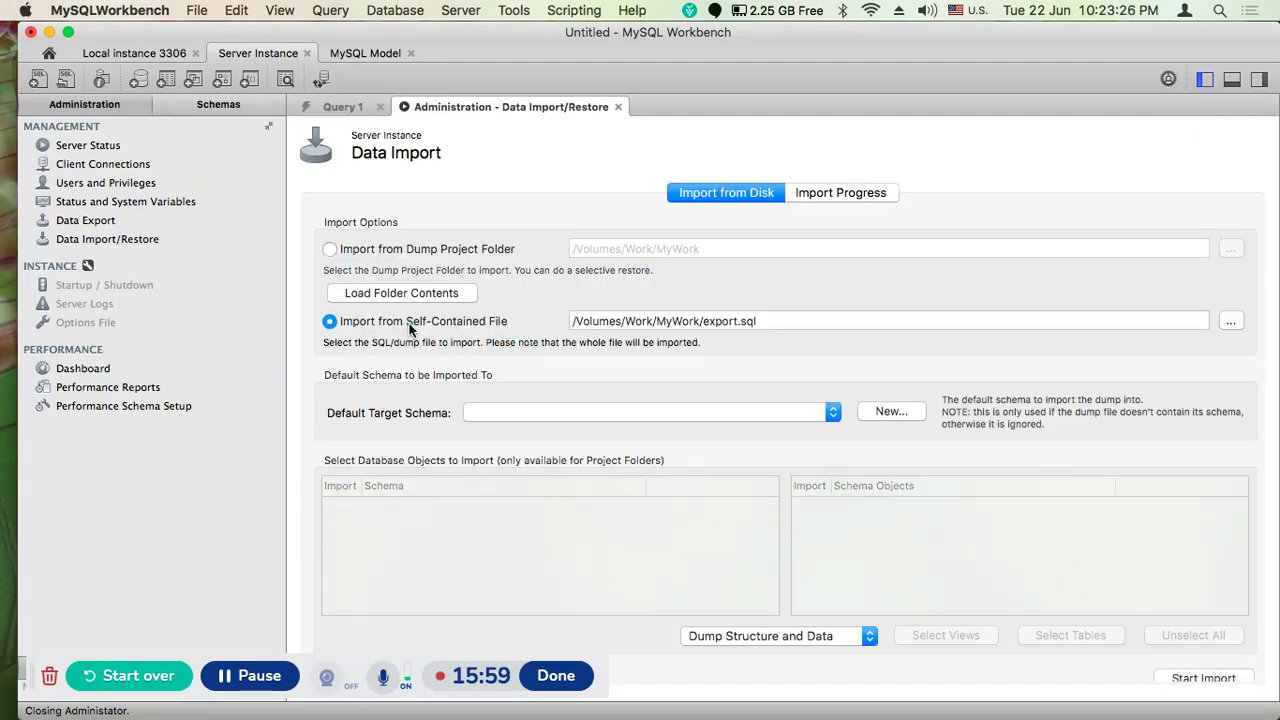
pyautogui.click(1220, 321)
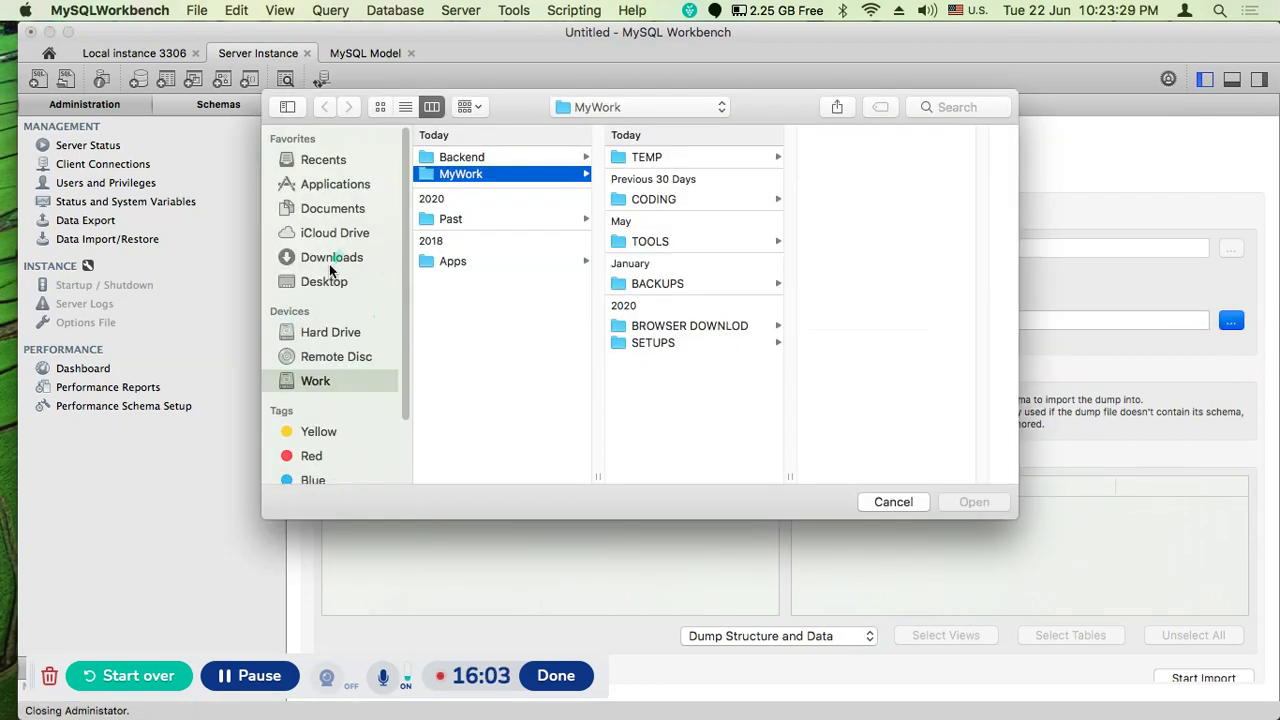
pyautogui.click(323, 282)
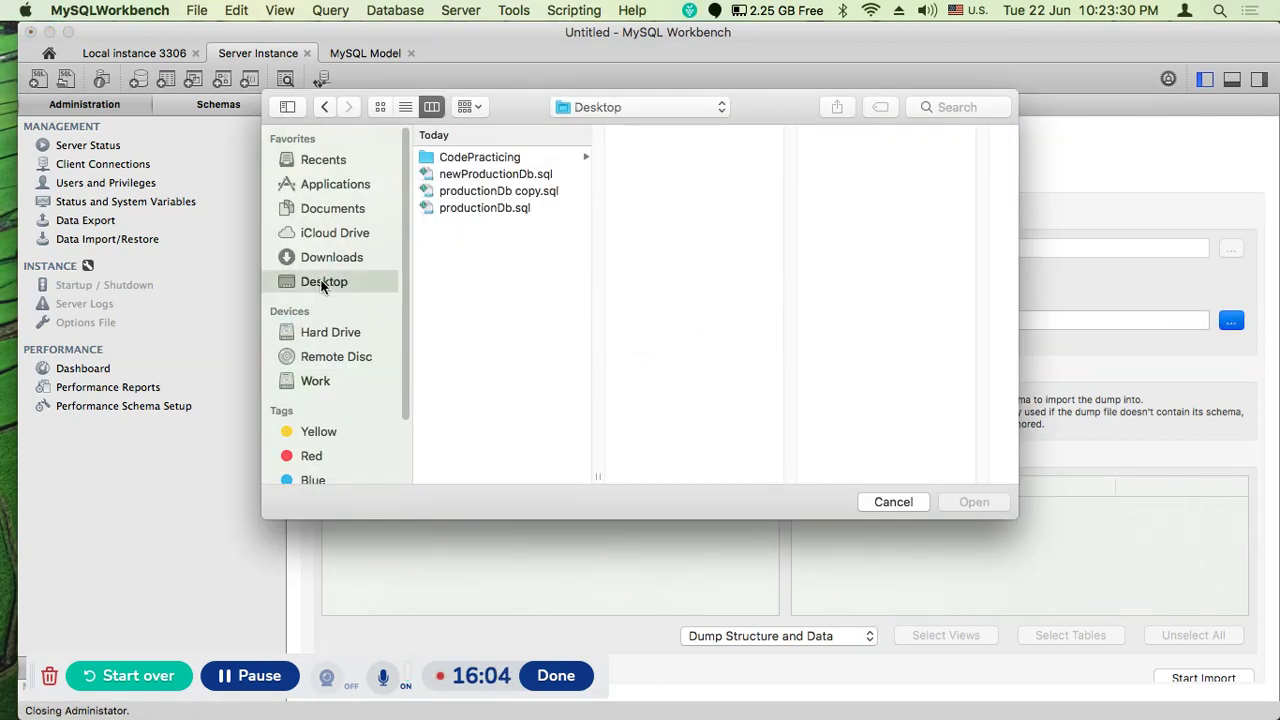
pyautogui.click(505, 175)
pyautogui.click(985, 503)
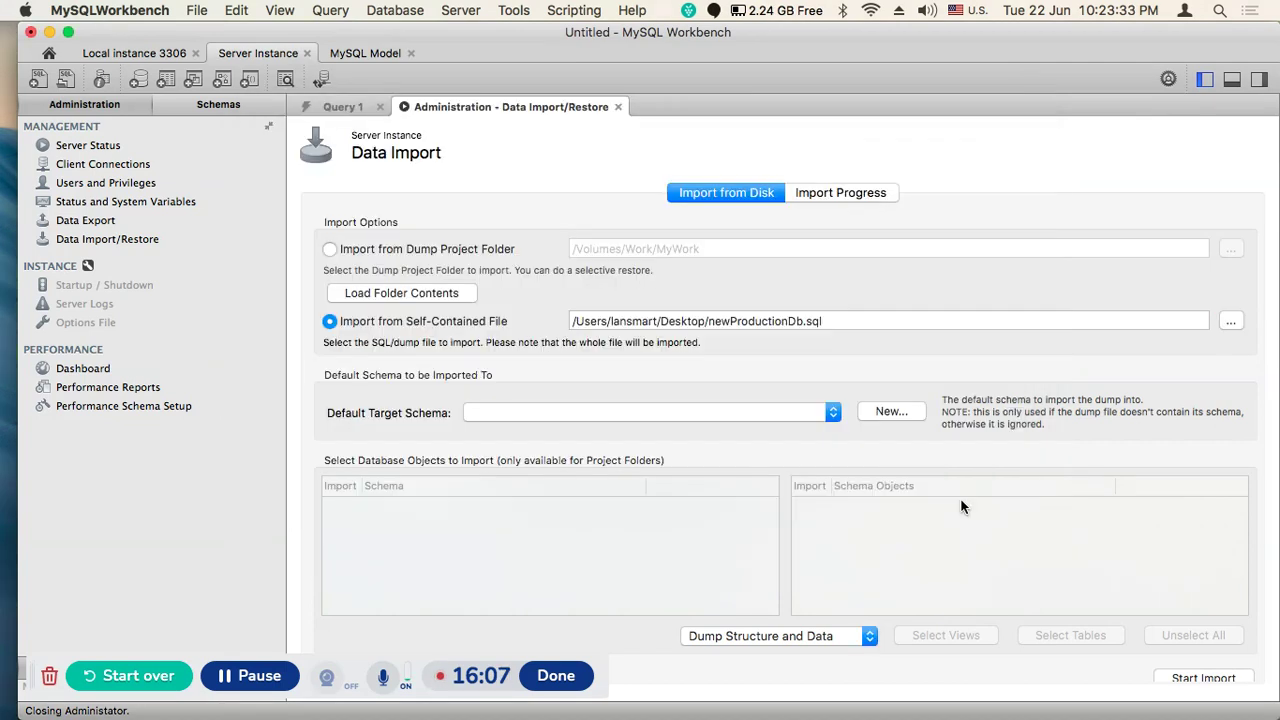
pyautogui.click(782, 638)
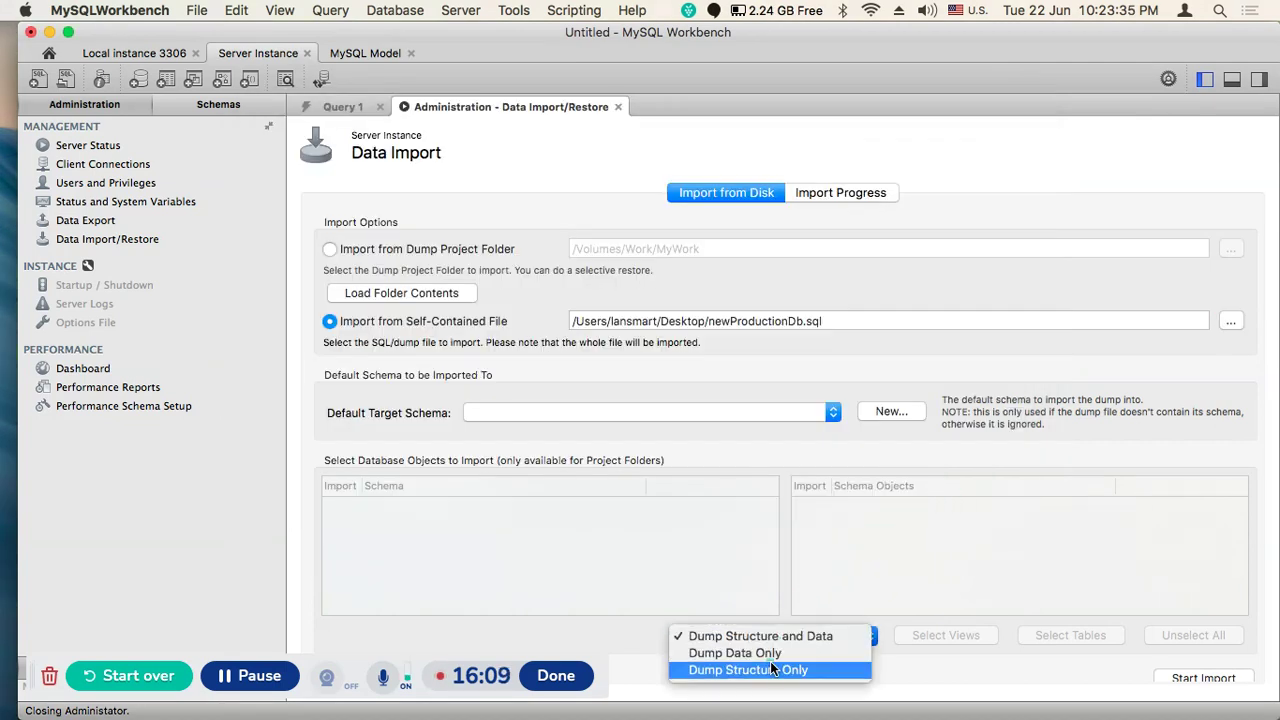
pyautogui.click(770, 668)
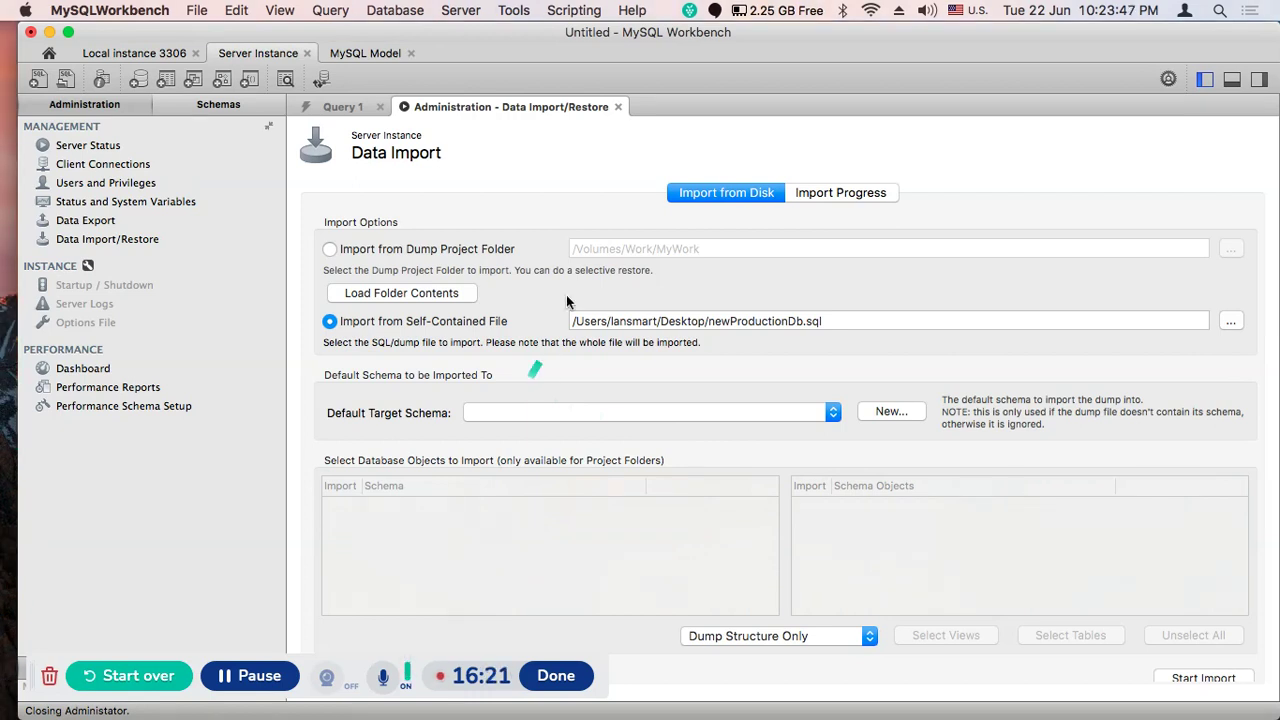
# - Switch to Finder and open newProductionDb.sql from the Desktop with MySQLWorkbench (8.0.13.CE)
pyautogui.press('super+Tab')
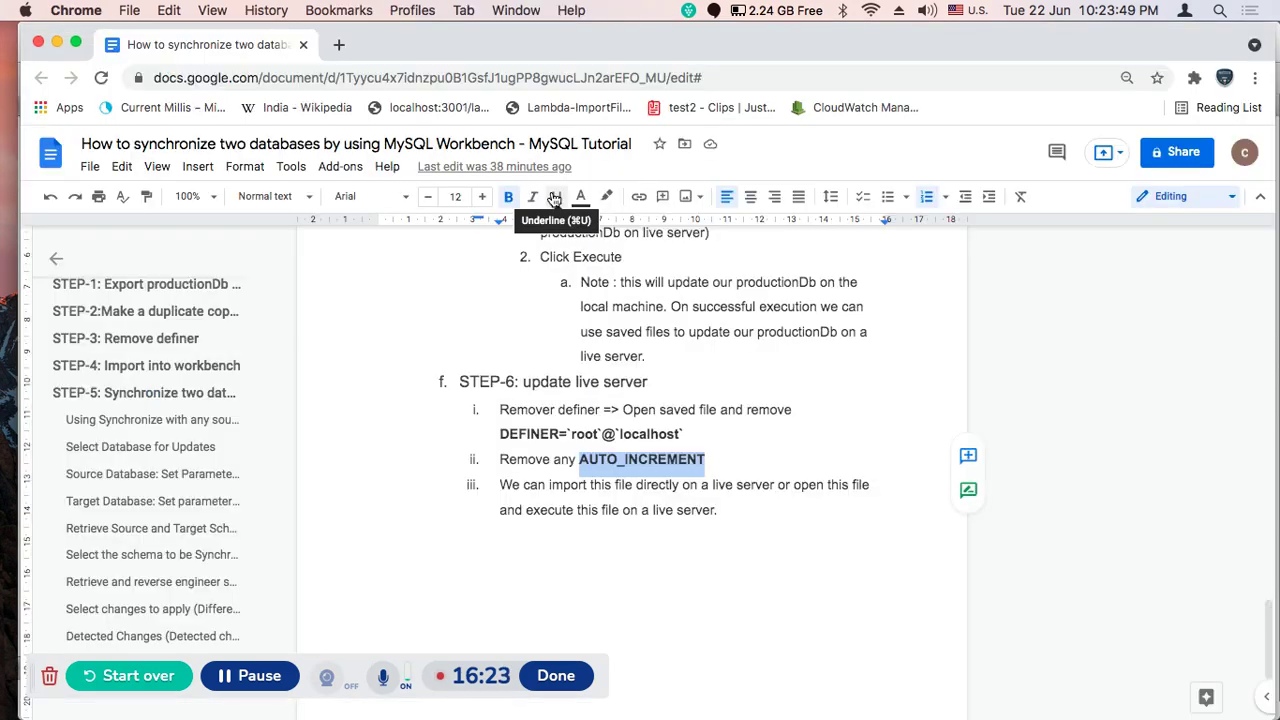
pyautogui.press('super+Tab')
pyautogui.press('super+Tab')
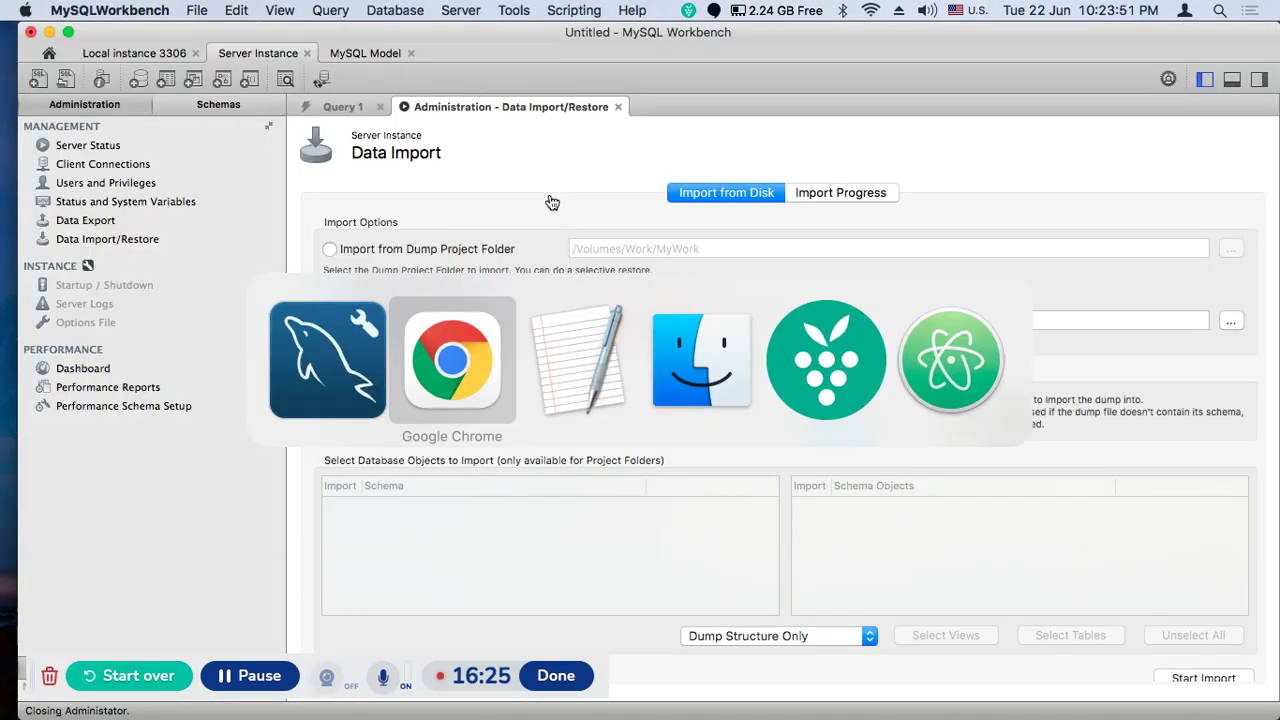
pyautogui.press('super+Tab')
pyautogui.press('super+Tab')
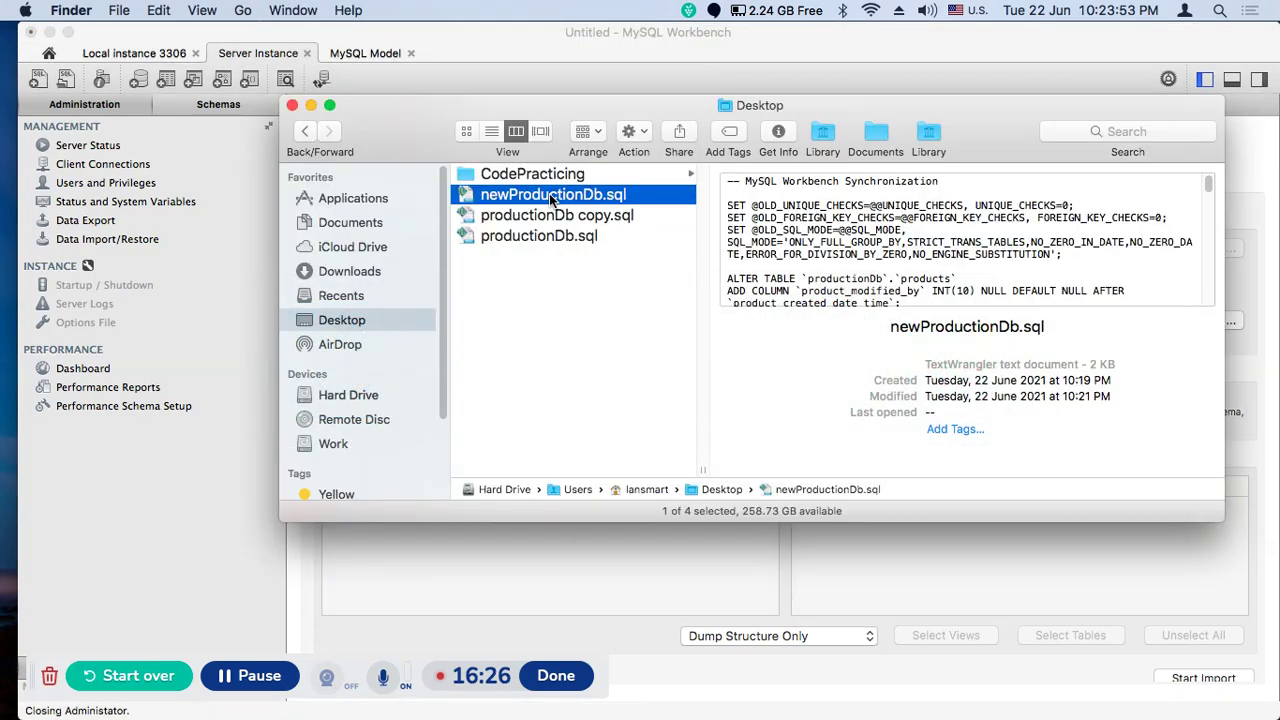
pyautogui.rightClick(551, 200)
pyautogui.moveTo(620, 221)
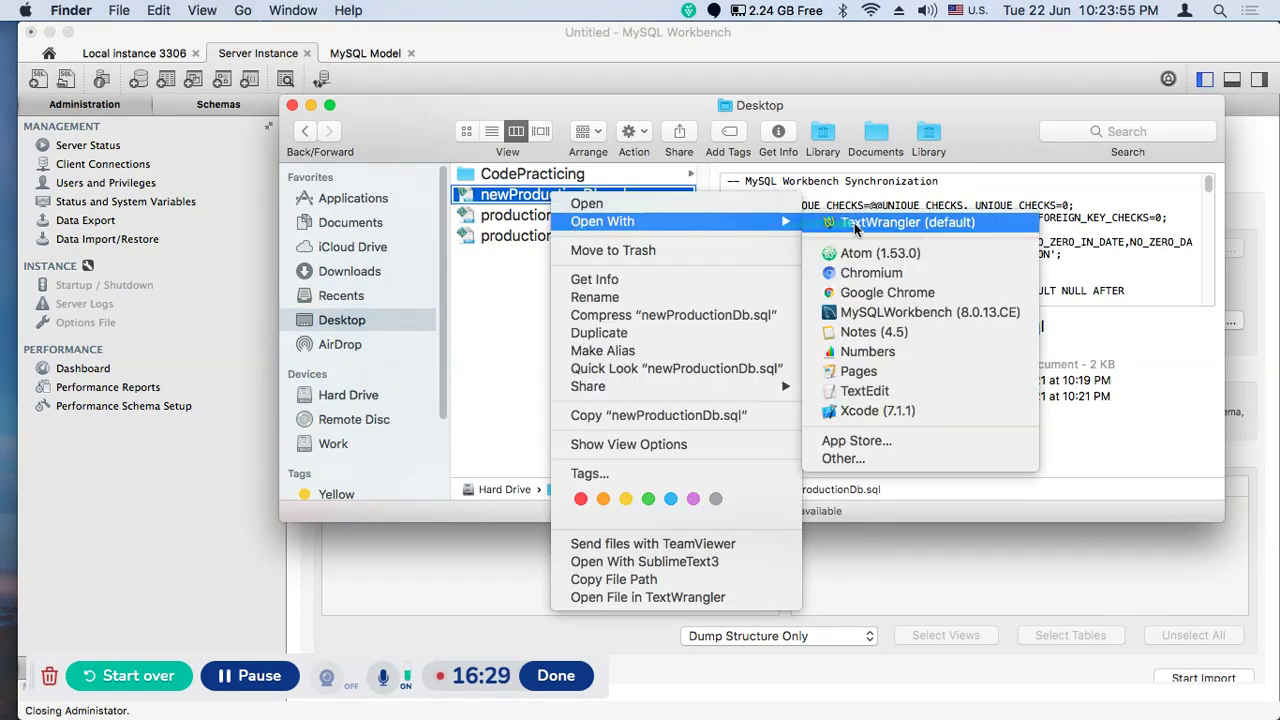
pyautogui.click(875, 313)
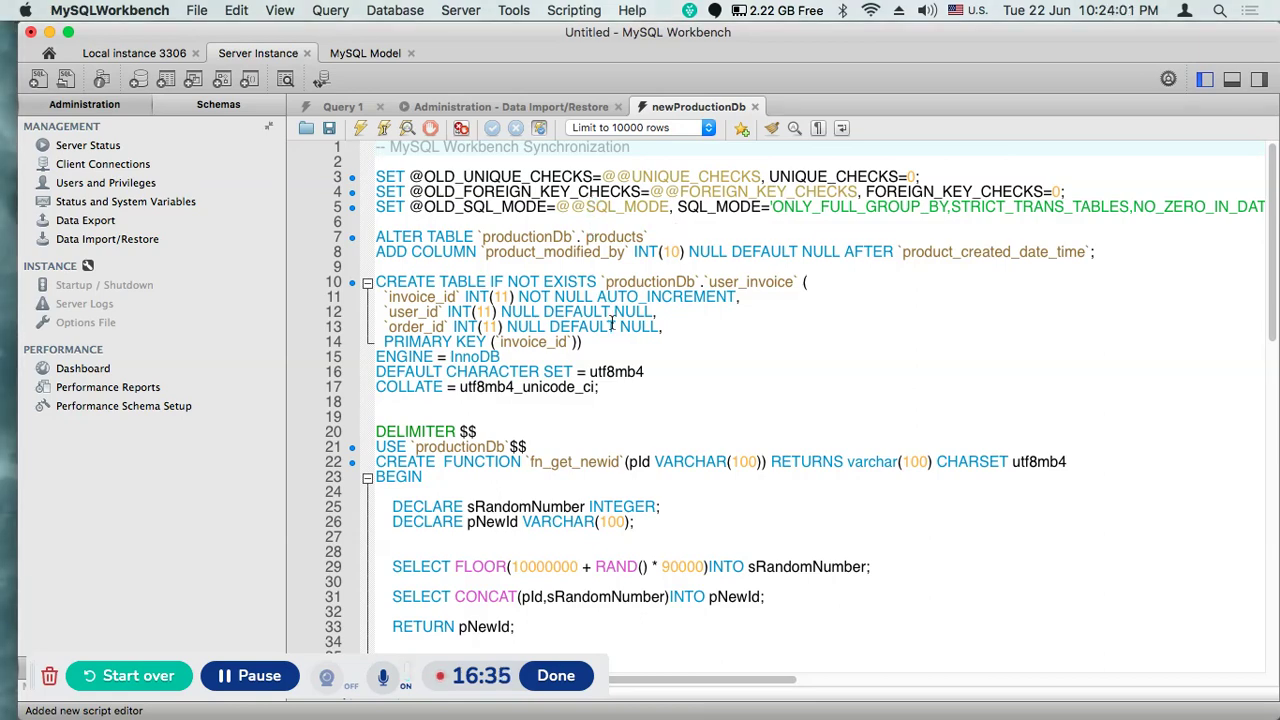
# - Show the Action Output area beneath the newProductionDb script
pyautogui.scroll(-1, 613, 323)
pyautogui.scroll(-10, 613, 323)
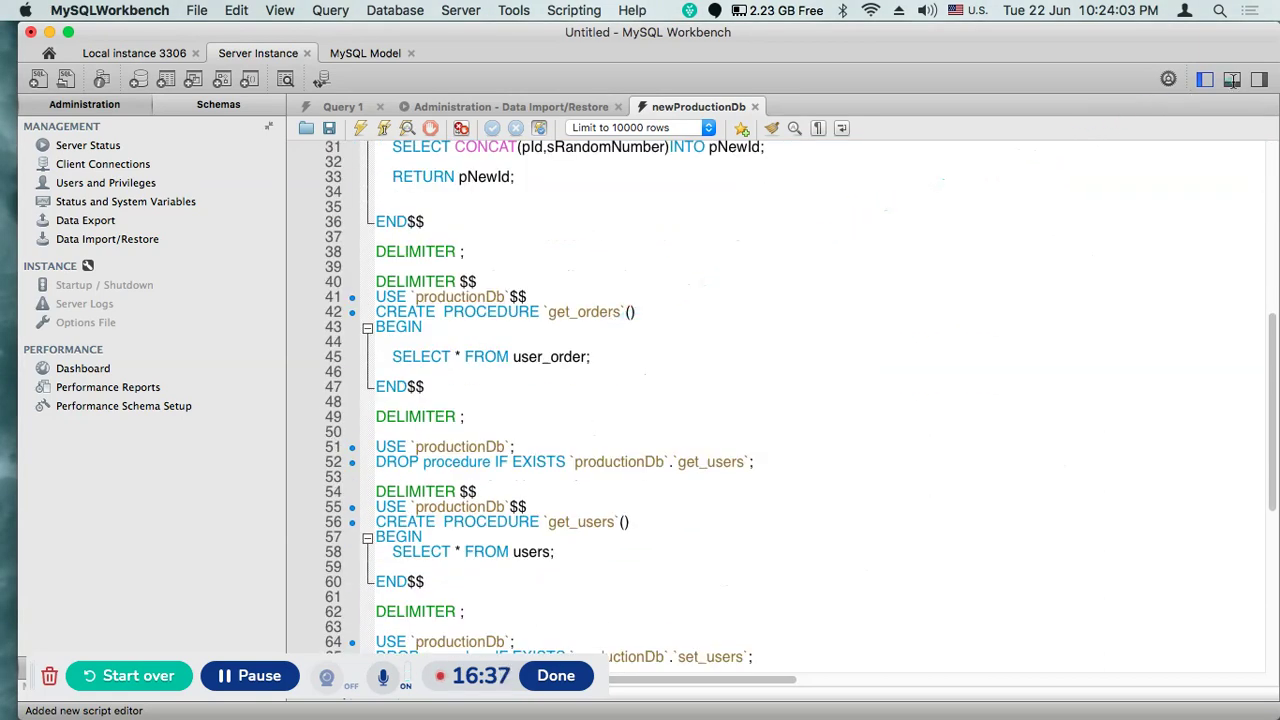
pyautogui.click(1232, 80)
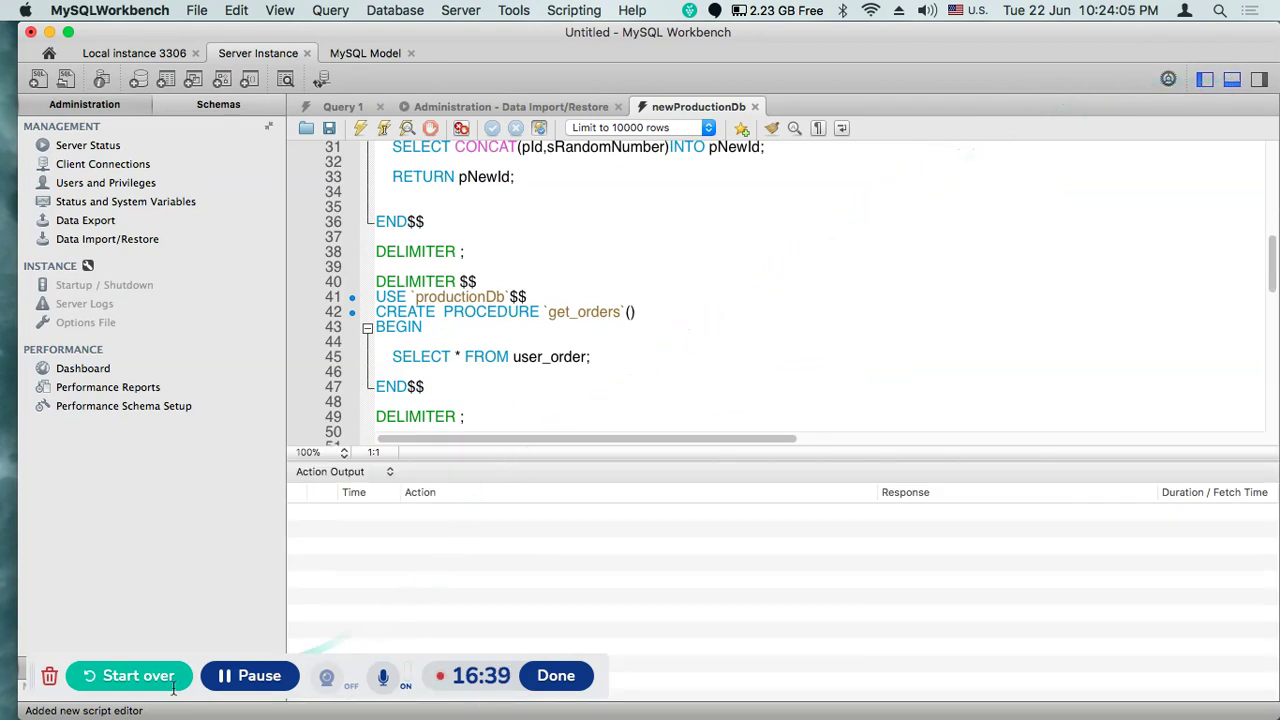
pyautogui.moveTo(33, 670); pyautogui.dragTo(891, 665)
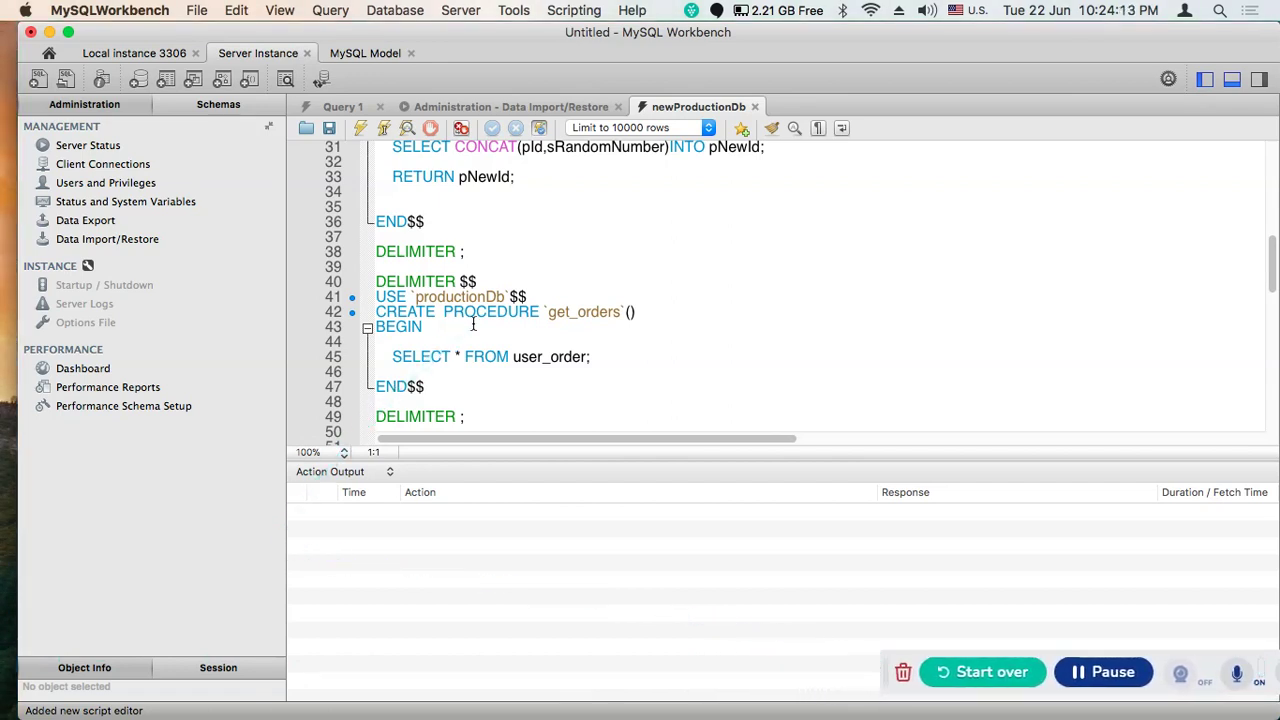
# - Review the newProductionDb script's ALTER TABLE, CREATE TABLE and routine statements, and check the Data Import settings as the alternative
pyautogui.scroll(10, 500, 243)
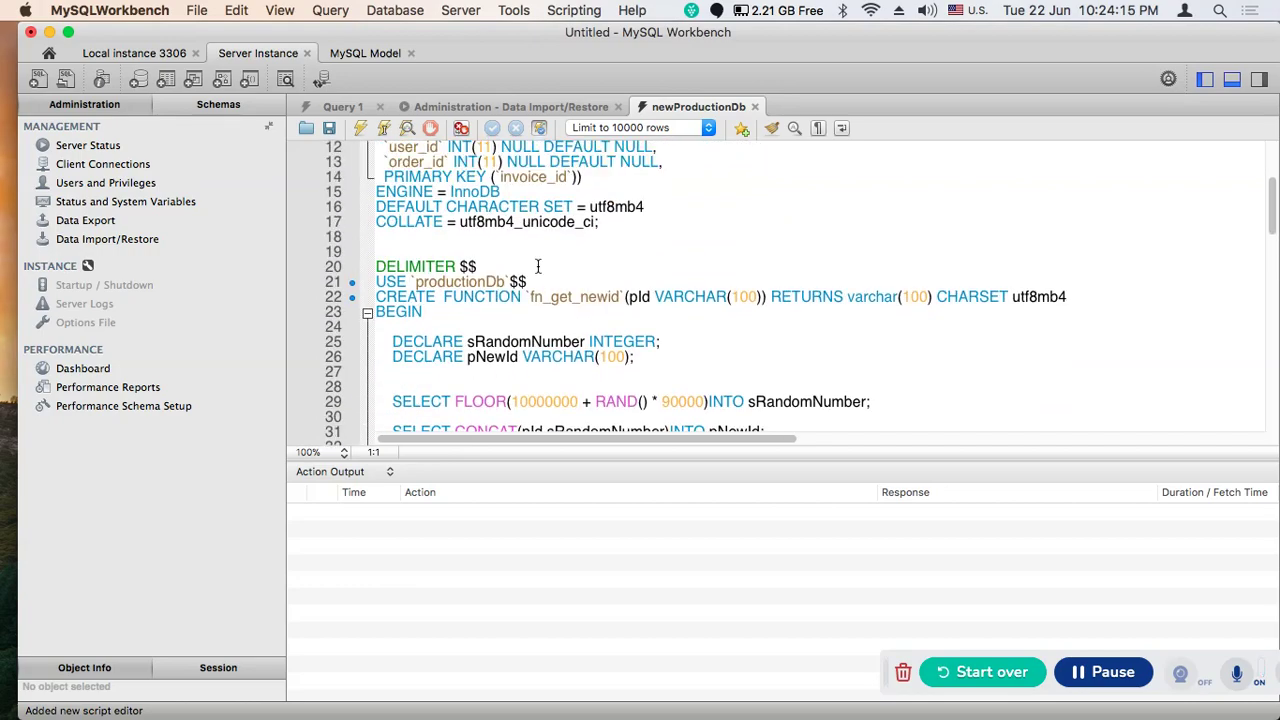
pyautogui.scroll(-5, 527, 305)
pyautogui.scroll(-15, 527, 305)
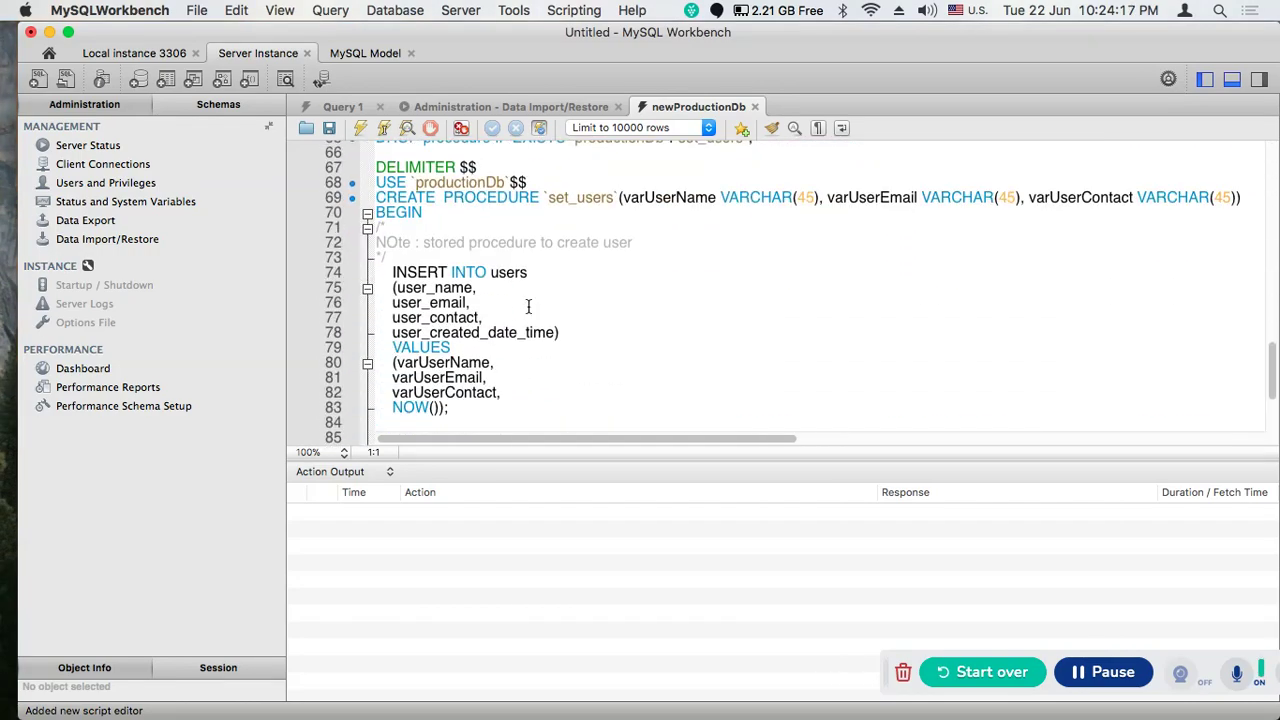
pyautogui.scroll(10, 528, 307)
pyautogui.scroll(10, 528, 308)
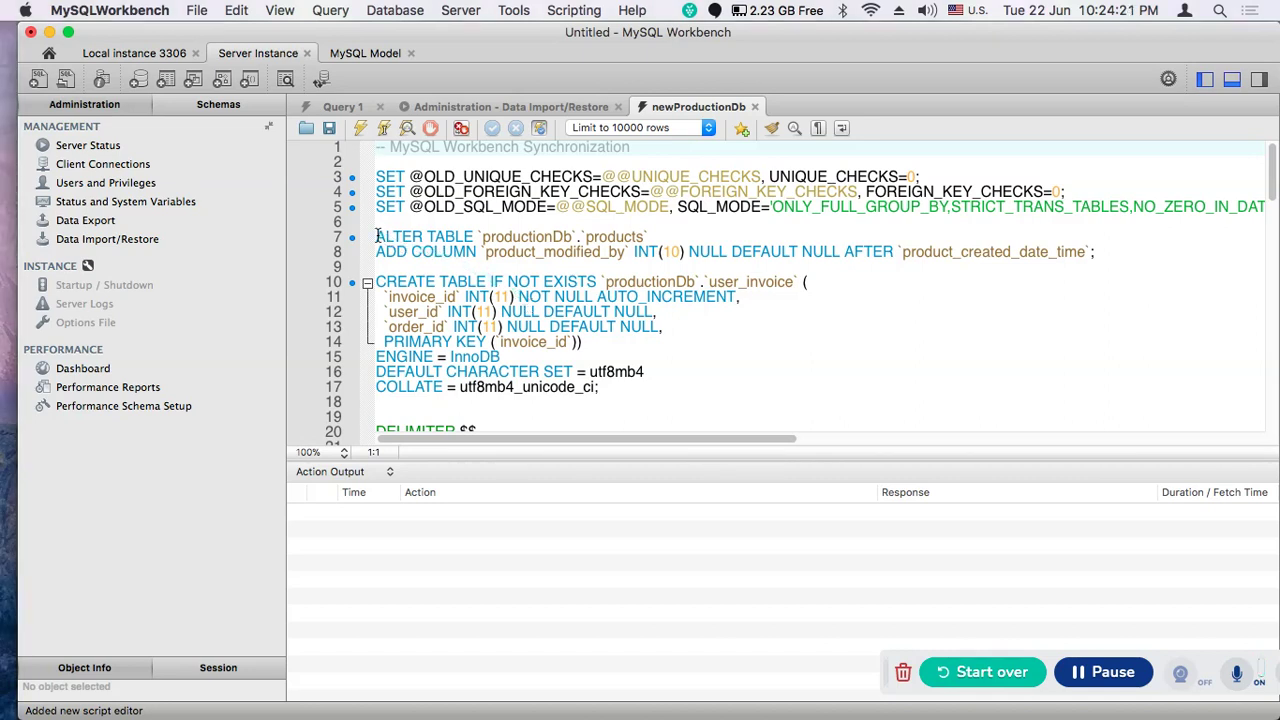
pyautogui.moveTo(377, 238); pyautogui.dragTo(383, 272)
pyautogui.click(386, 272)
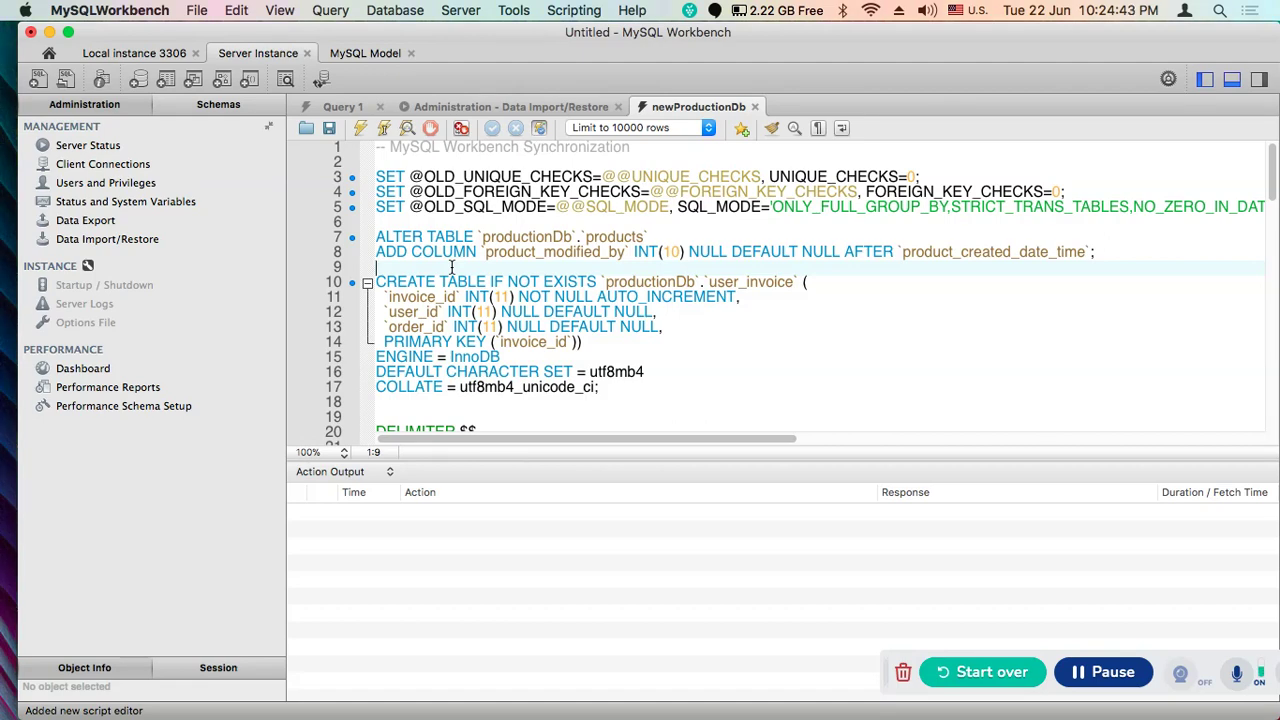
pyautogui.click(489, 104)
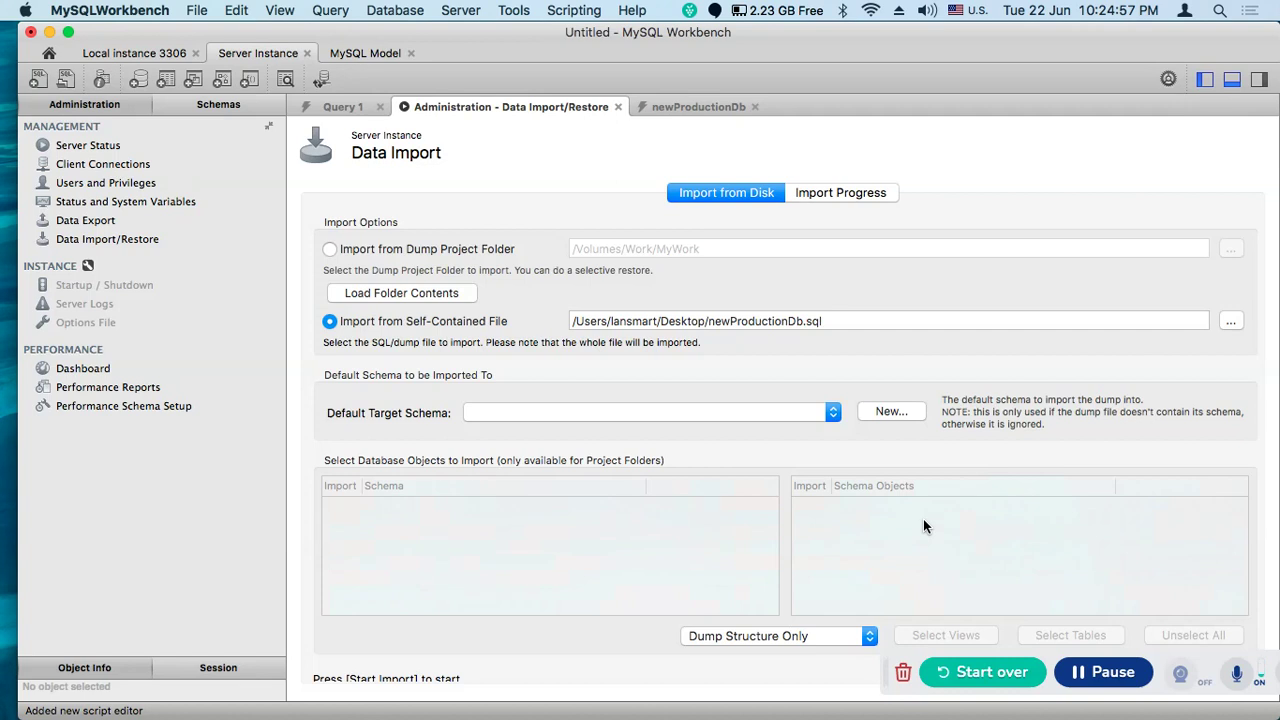
pyautogui.click(660, 107)
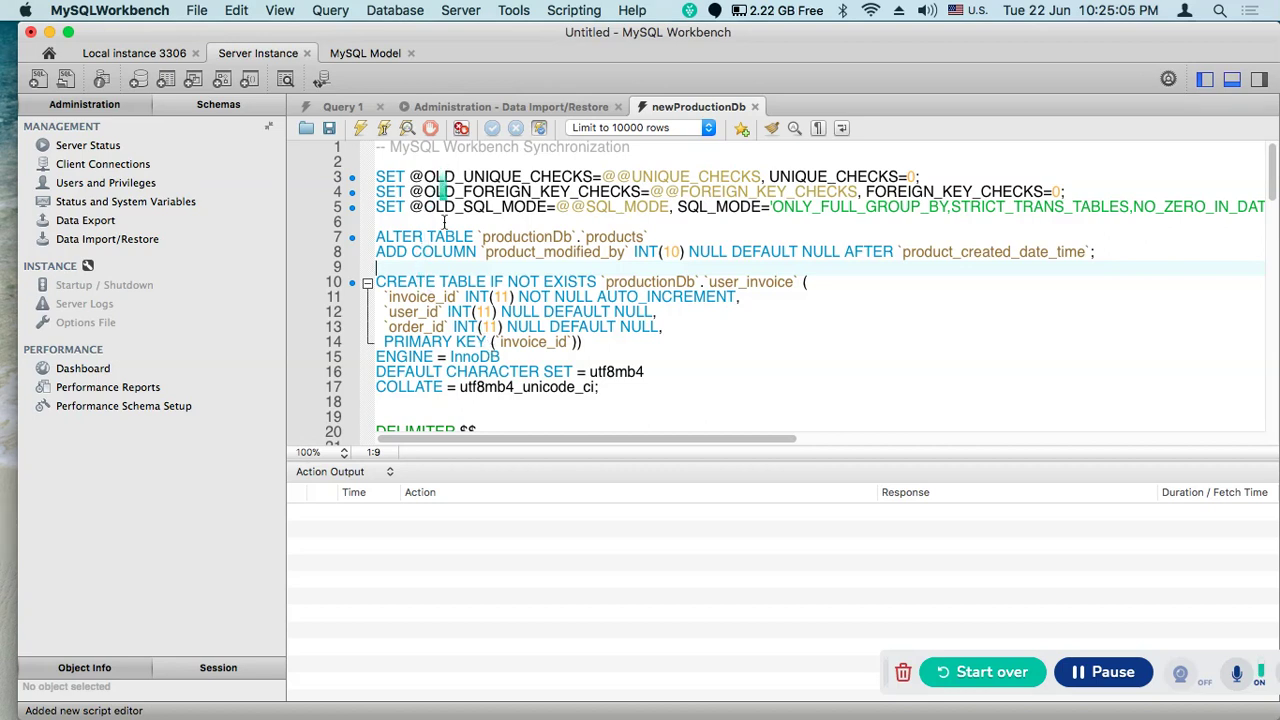
pyautogui.scroll(-2, 444, 222)
pyautogui.scroll(2, 430, 210)
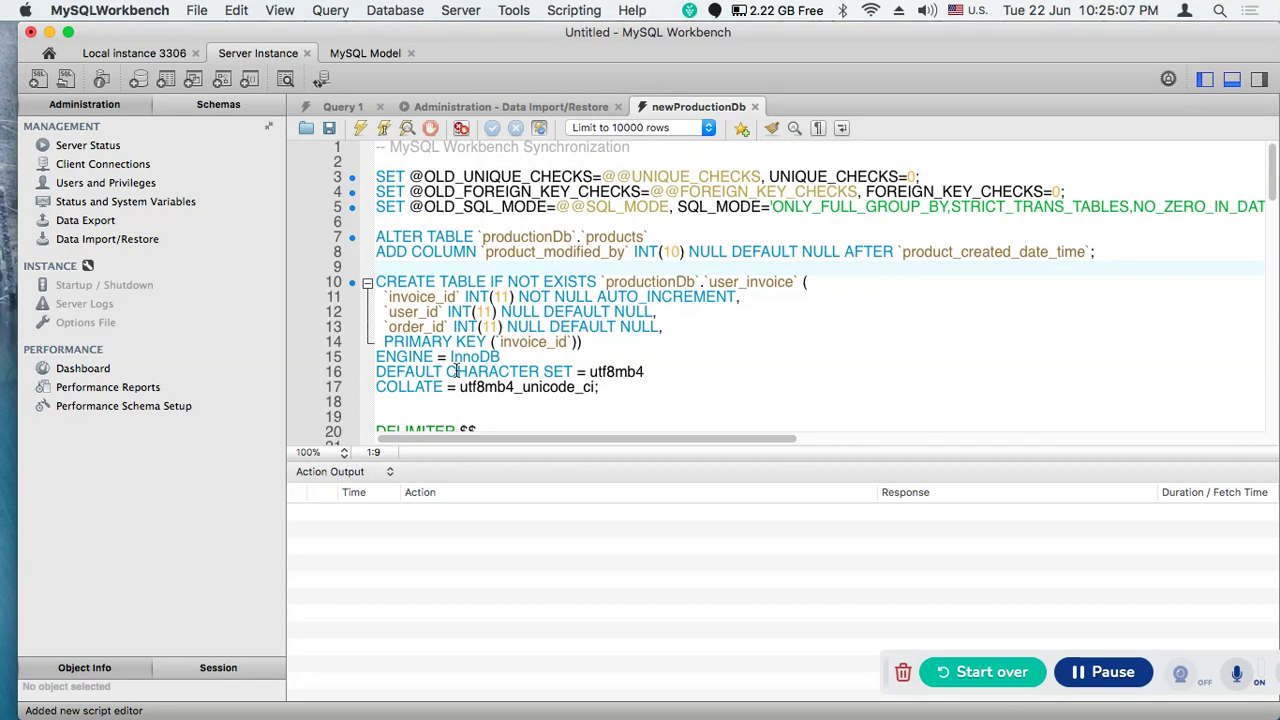
# - Execute the whole newProductionDb script on Server Instance, and refresh the schemas to inspect productionDb's tables, procedures and functions
pyautogui.click(362, 127)
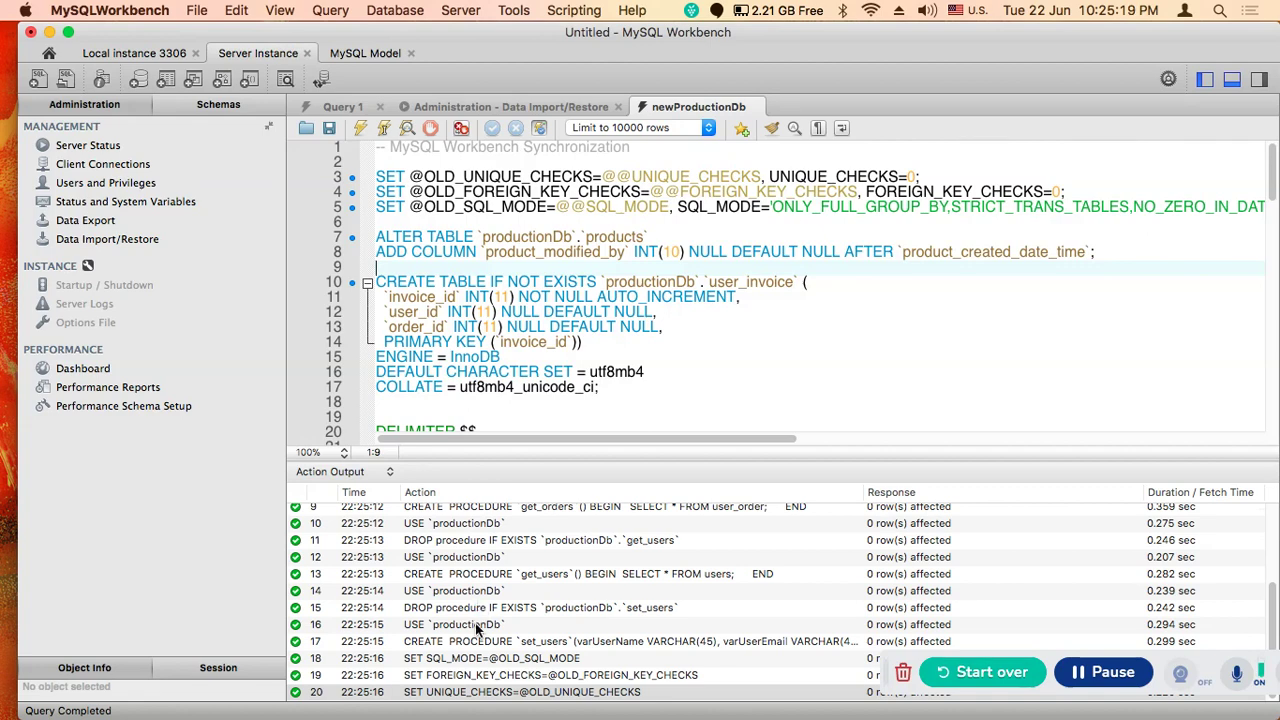
pyautogui.click(222, 103)
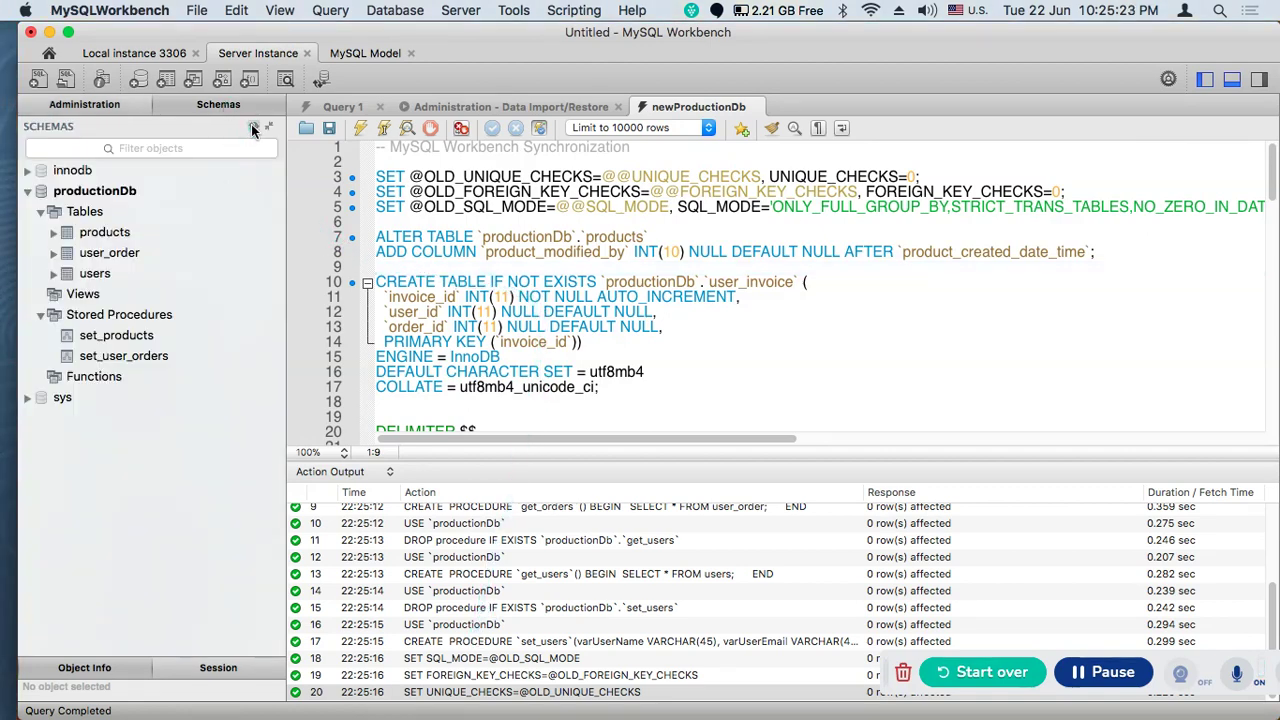
pyautogui.click(253, 128)
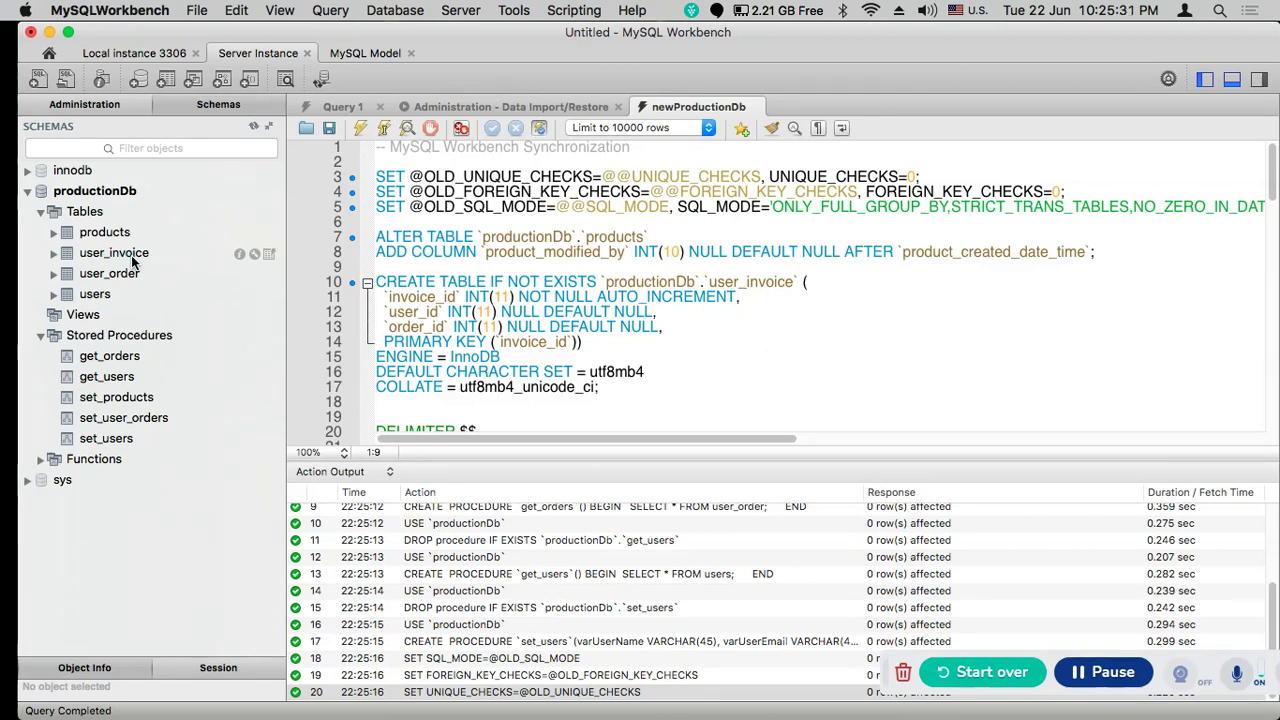
pyautogui.click(40, 460)
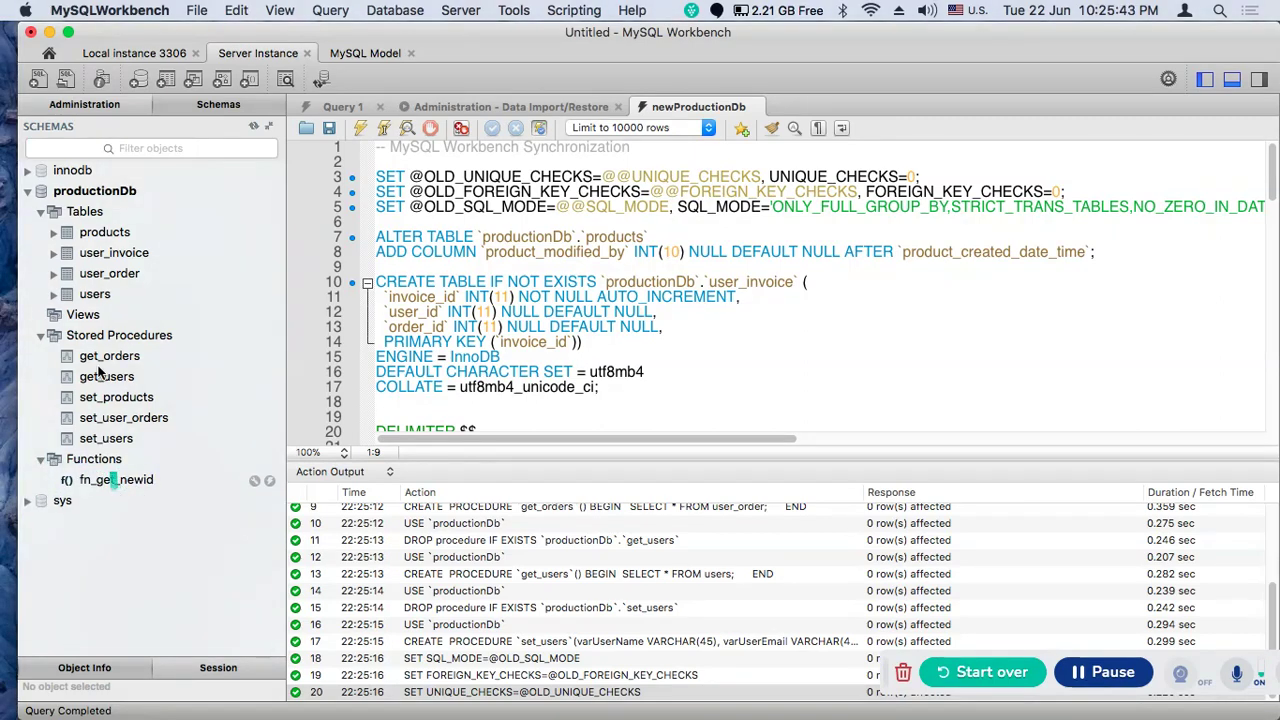
# - Examine localDb's tables, stored procedures and functions on Local instance 3306, and return to Server Instance to compare them with productionDb
pyautogui.click(127, 56)
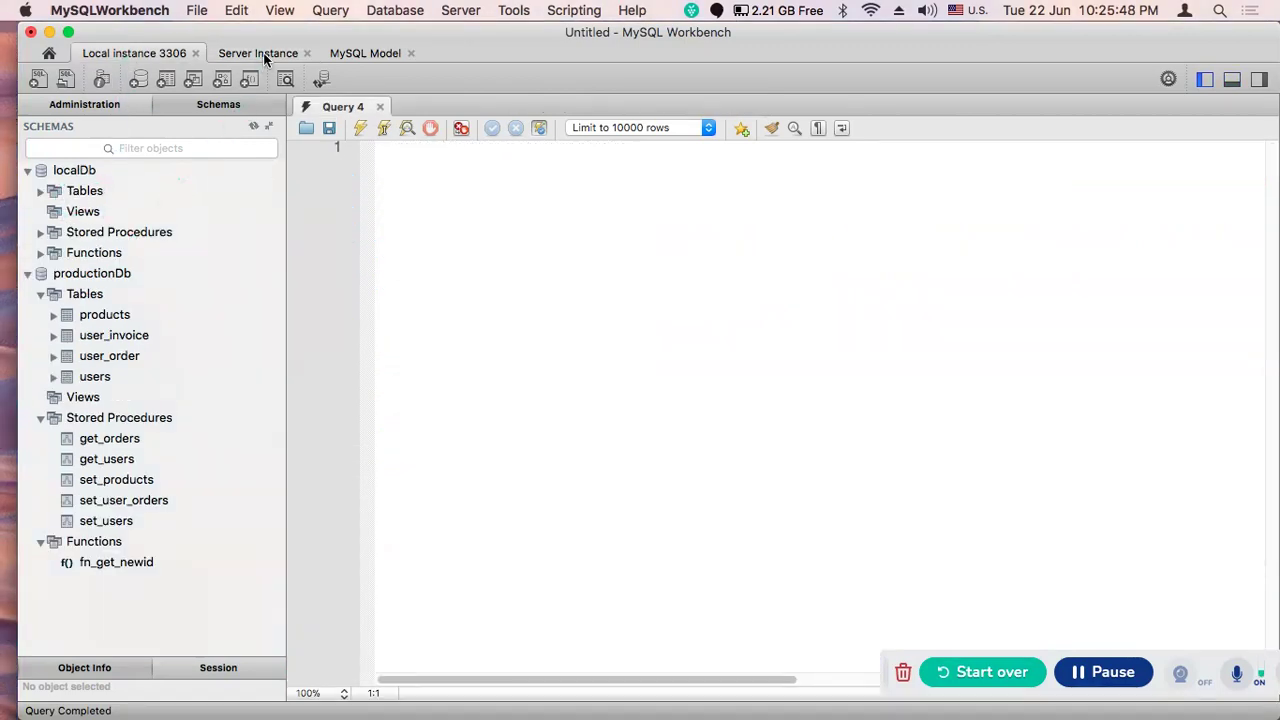
pyautogui.click(28, 273)
pyautogui.click(41, 232)
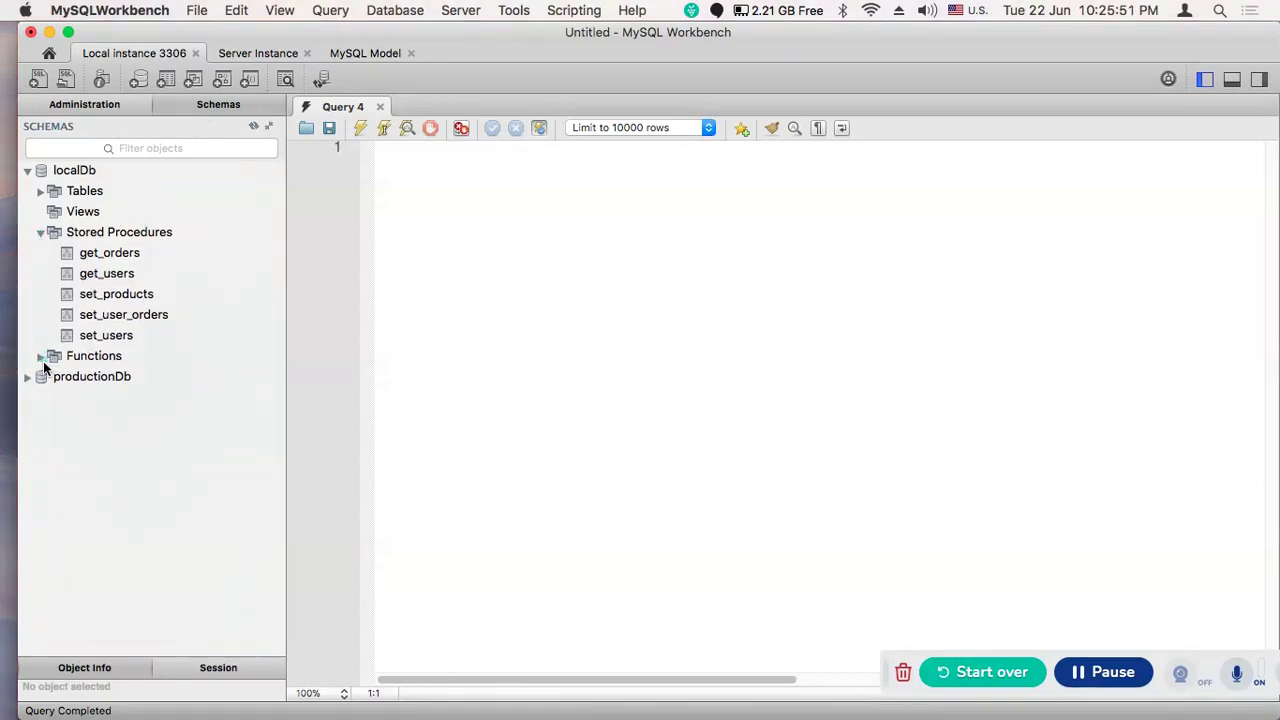
pyautogui.click(40, 356)
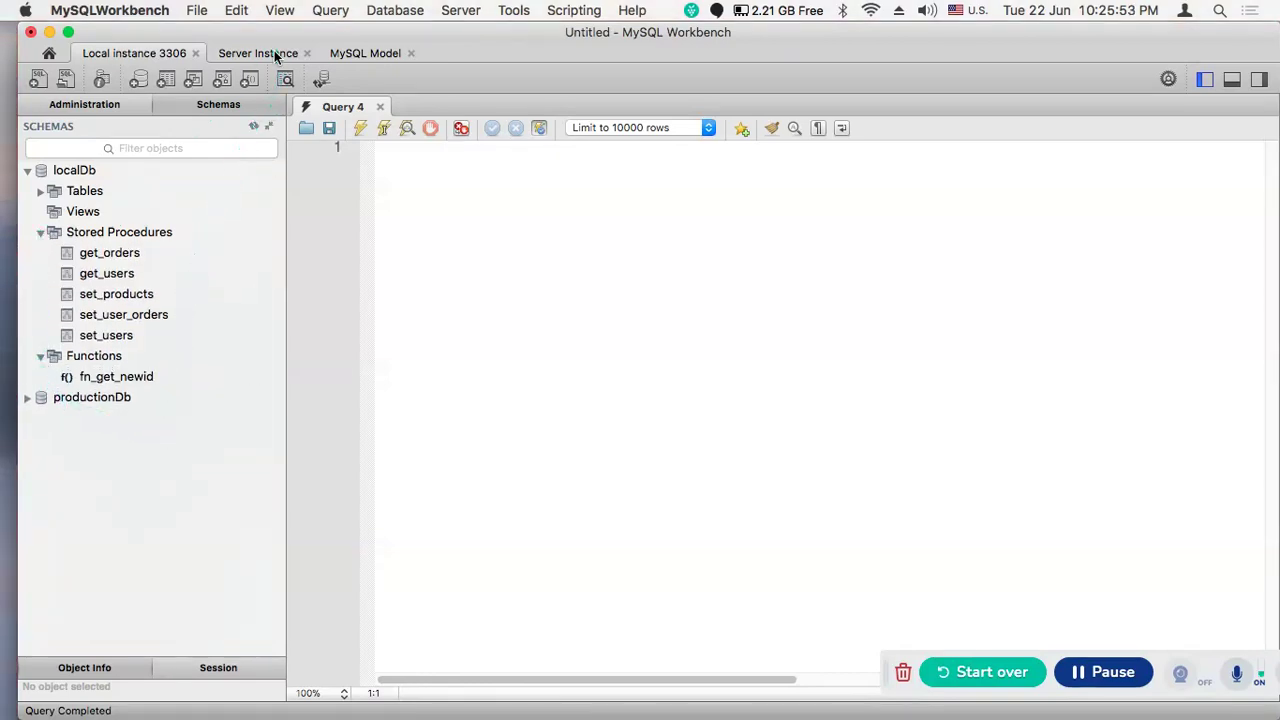
pyautogui.click(41, 191)
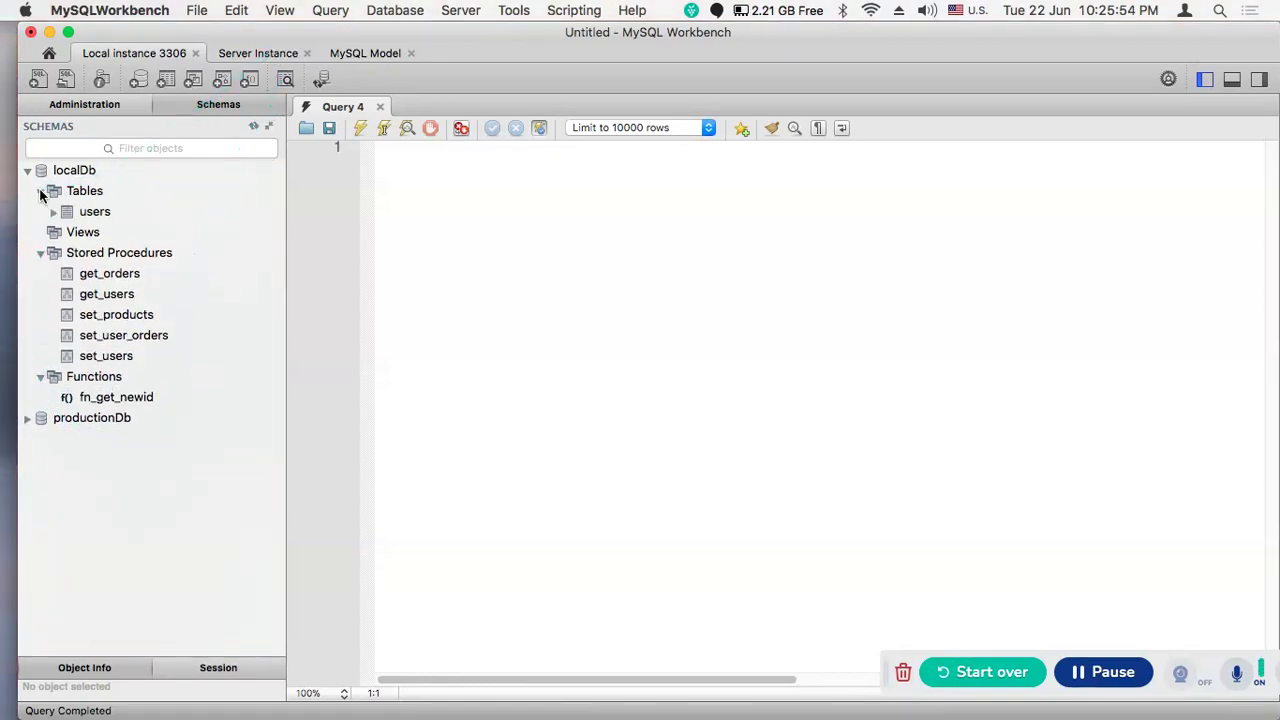
pyautogui.click(242, 57)
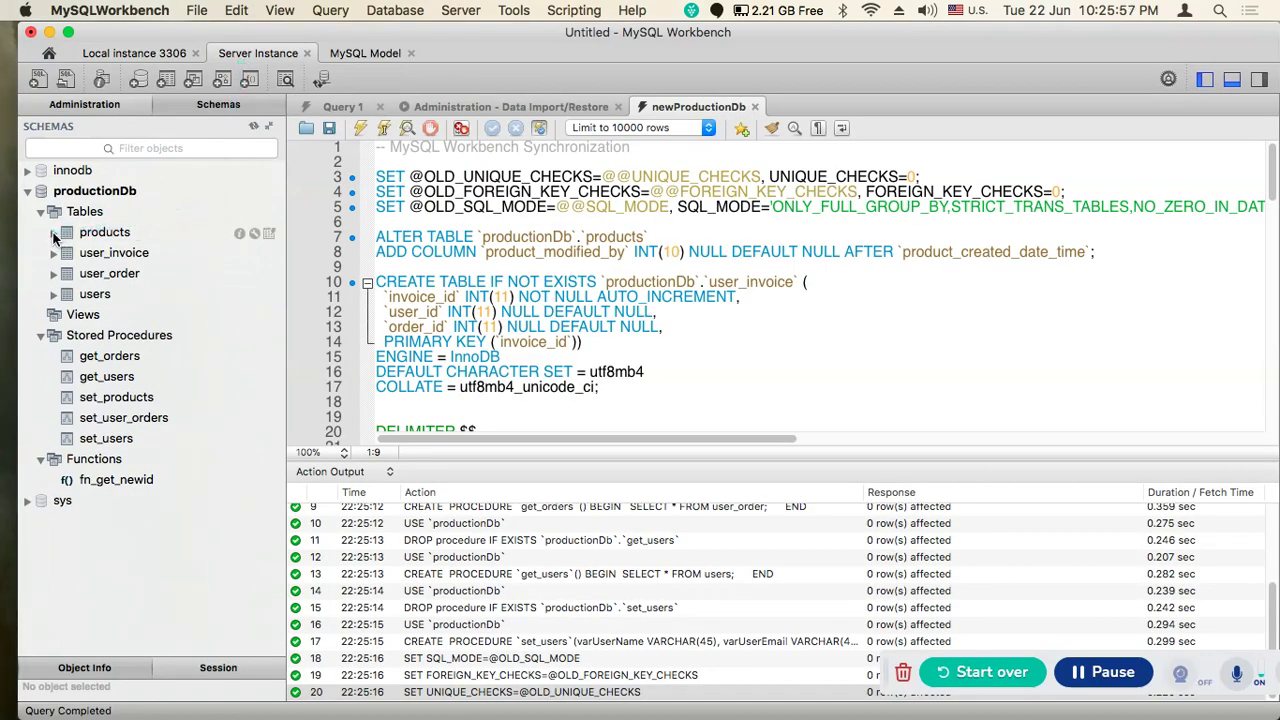
# - Compare the tables, stored procedures and functions of localDb on Local instance 3306 with those of productionDb on Server Instance
pyautogui.click(135, 55)
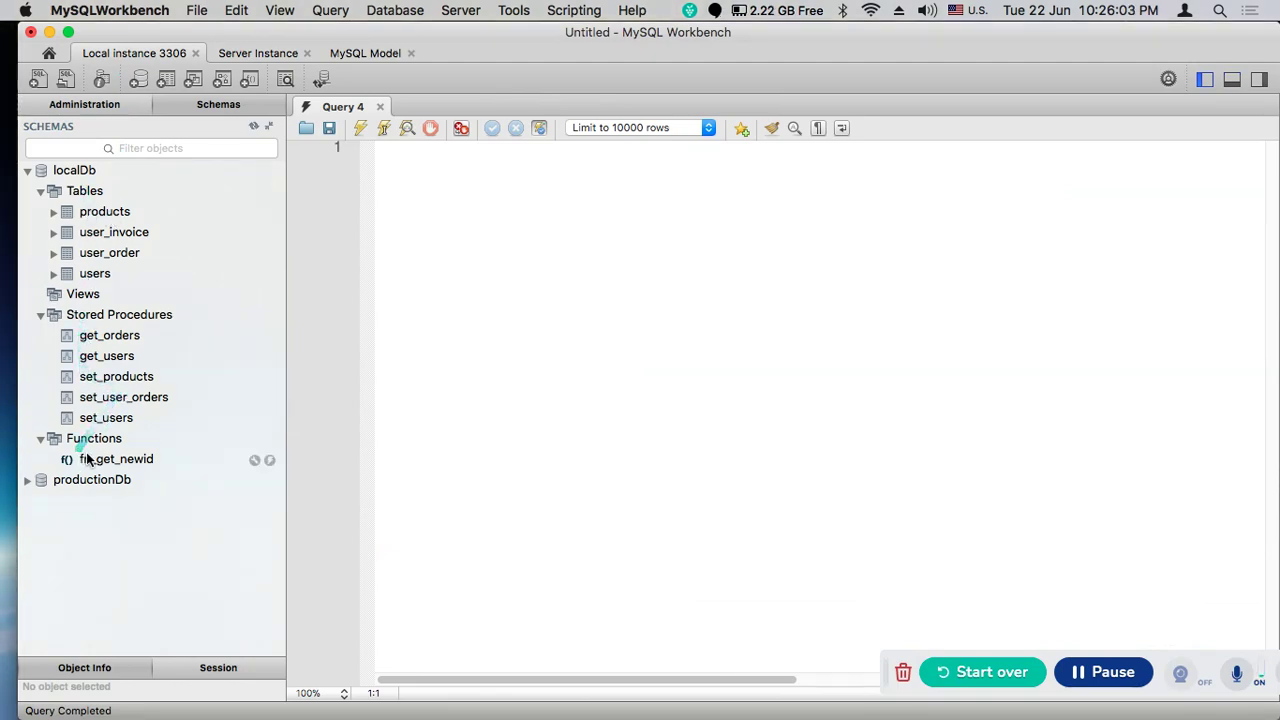
pyautogui.click(264, 53)
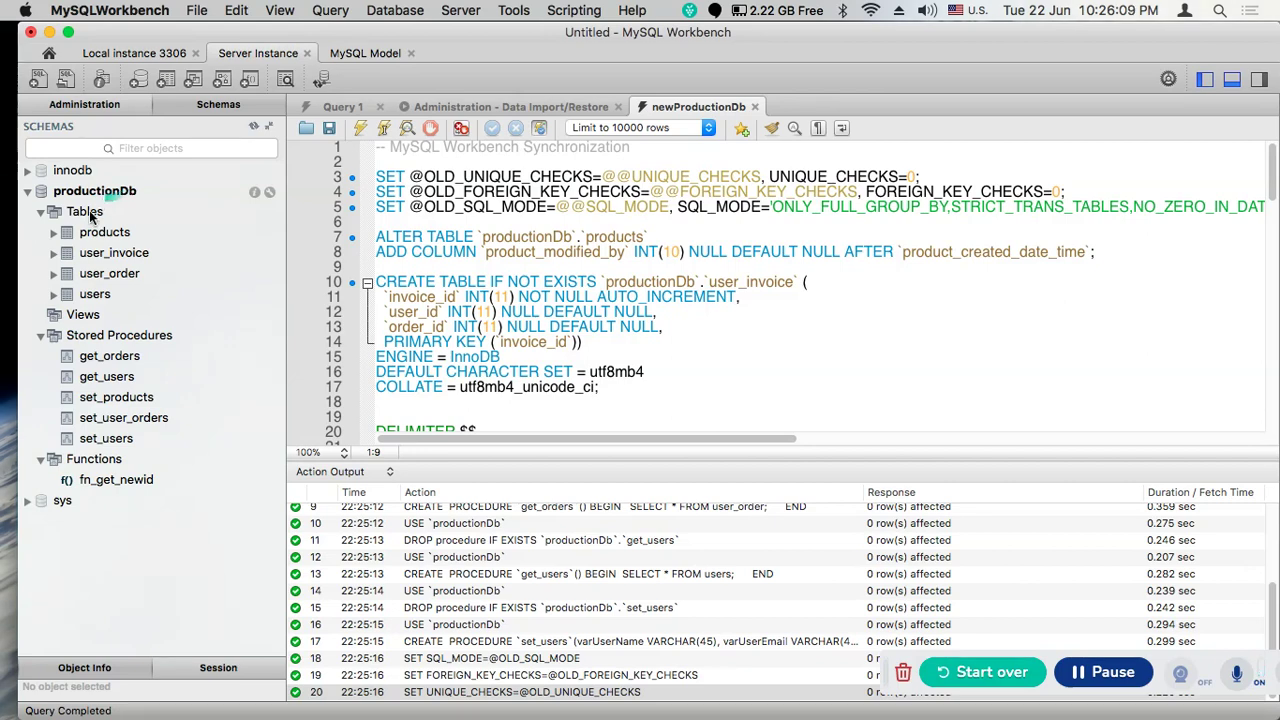
pyautogui.click(124, 53)
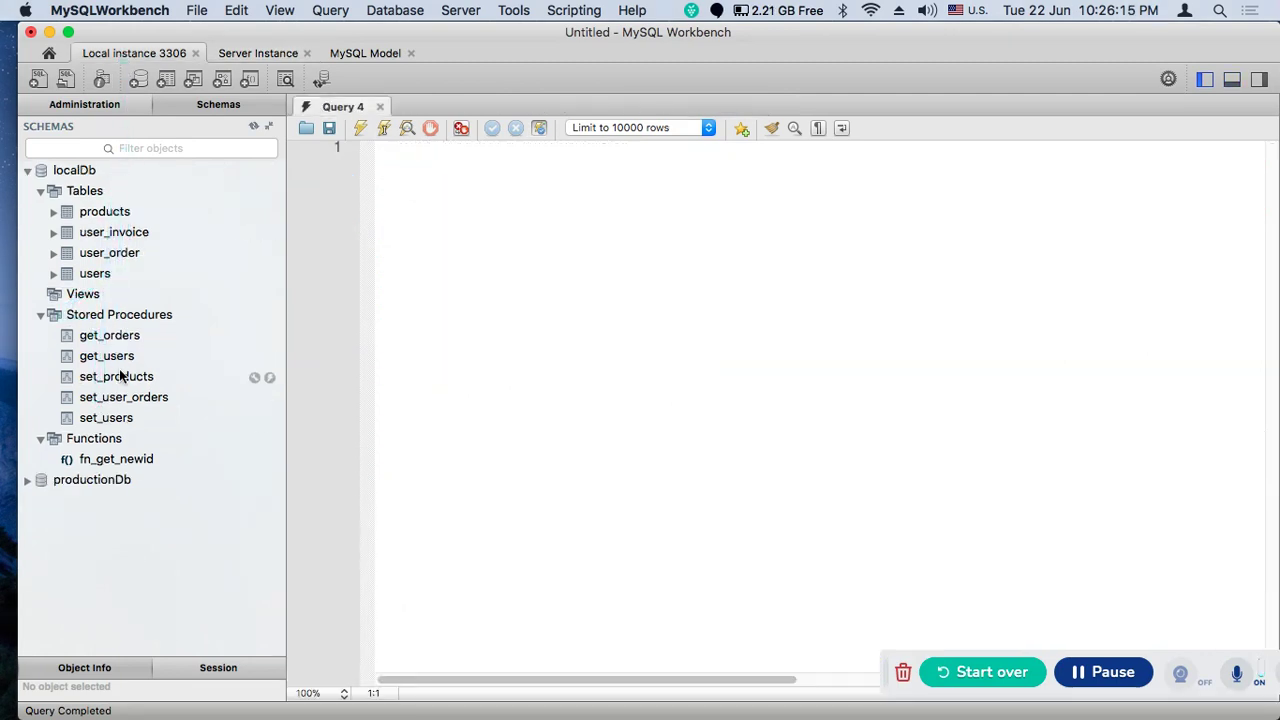
pyautogui.click(261, 53)
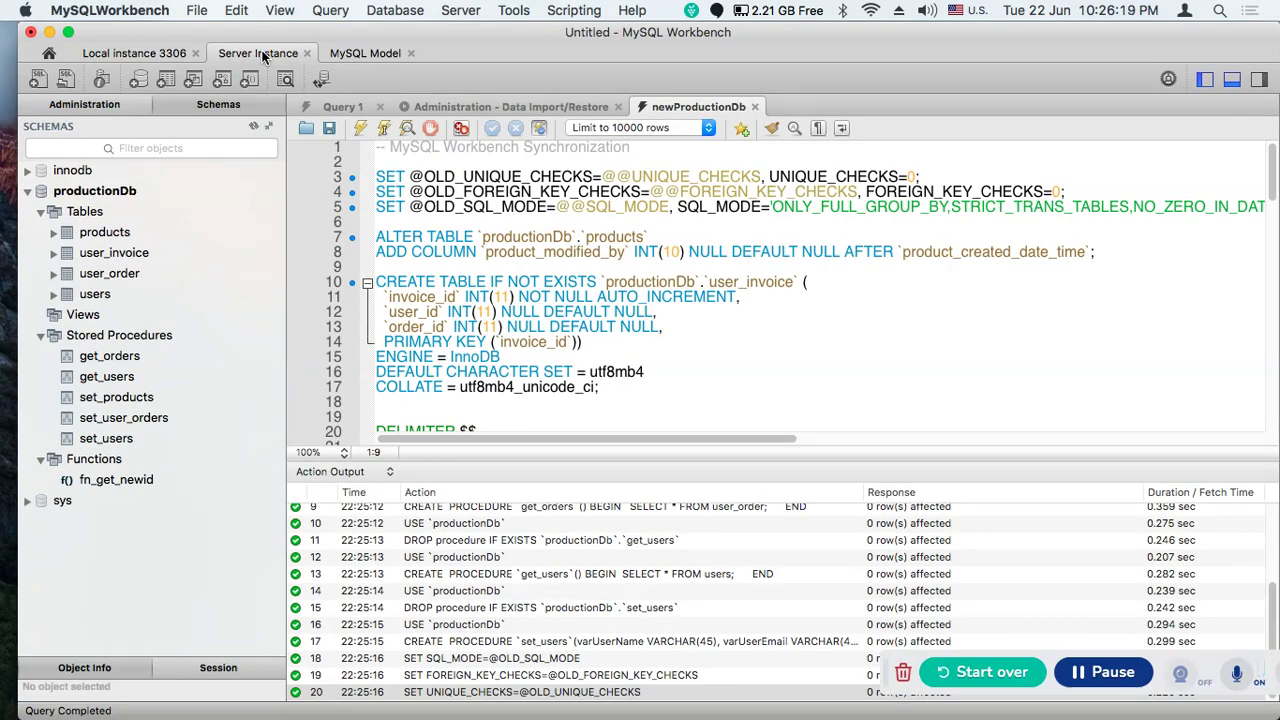
# - Switch to the Google Docs tutorial in Chrome and return to its title and introduction at the beginning of the document
pyautogui.press('super+Tab')
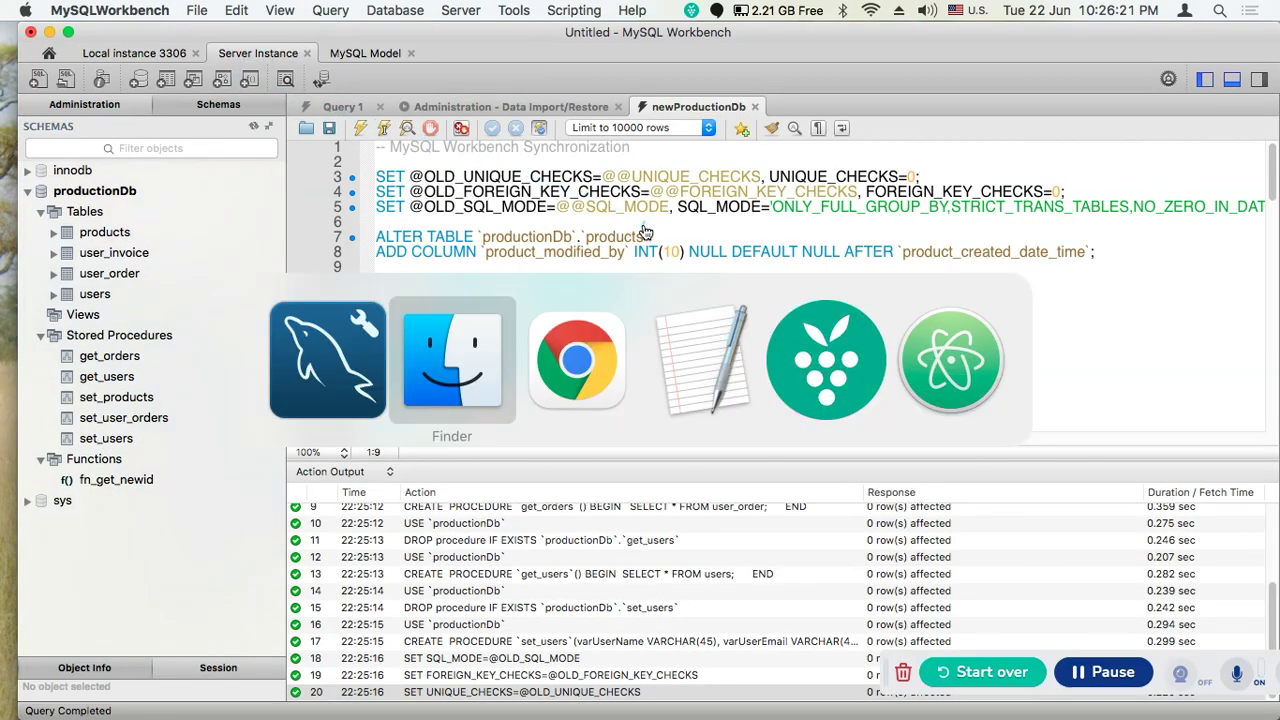
pyautogui.press('super+Tab')
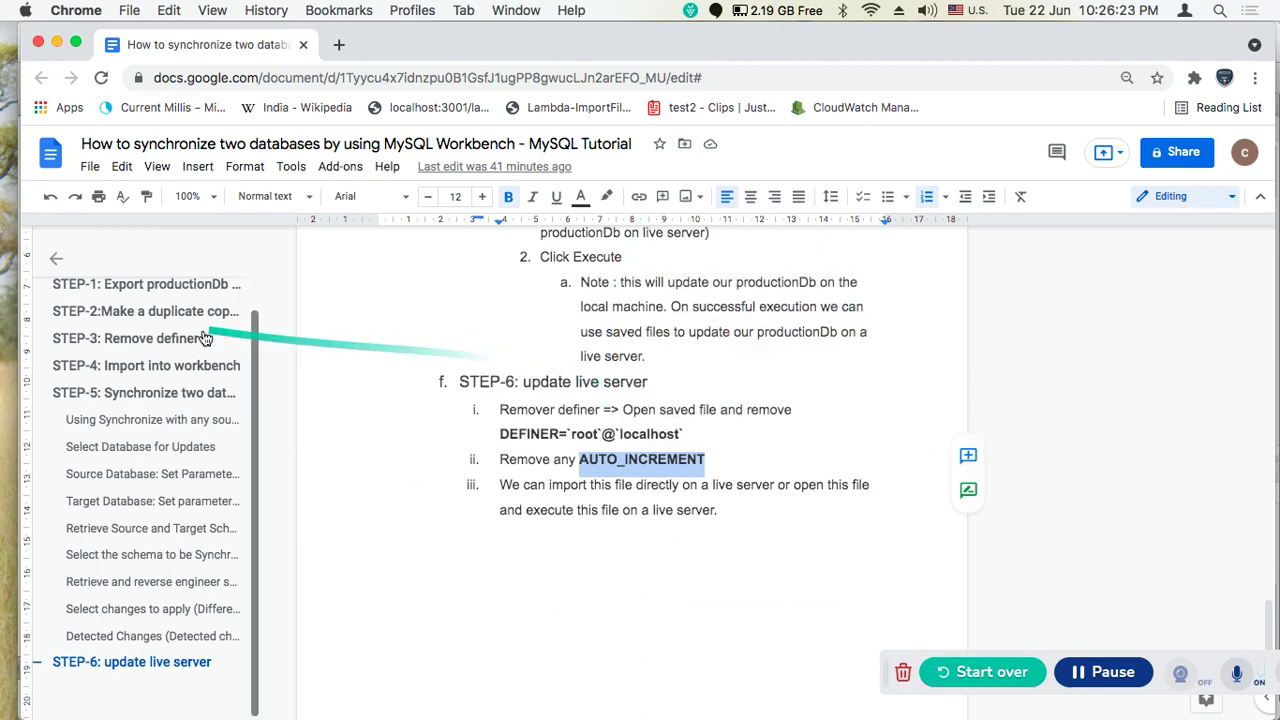
pyautogui.scroll(15, 752, 412)
pyautogui.scroll(10, 752, 412)
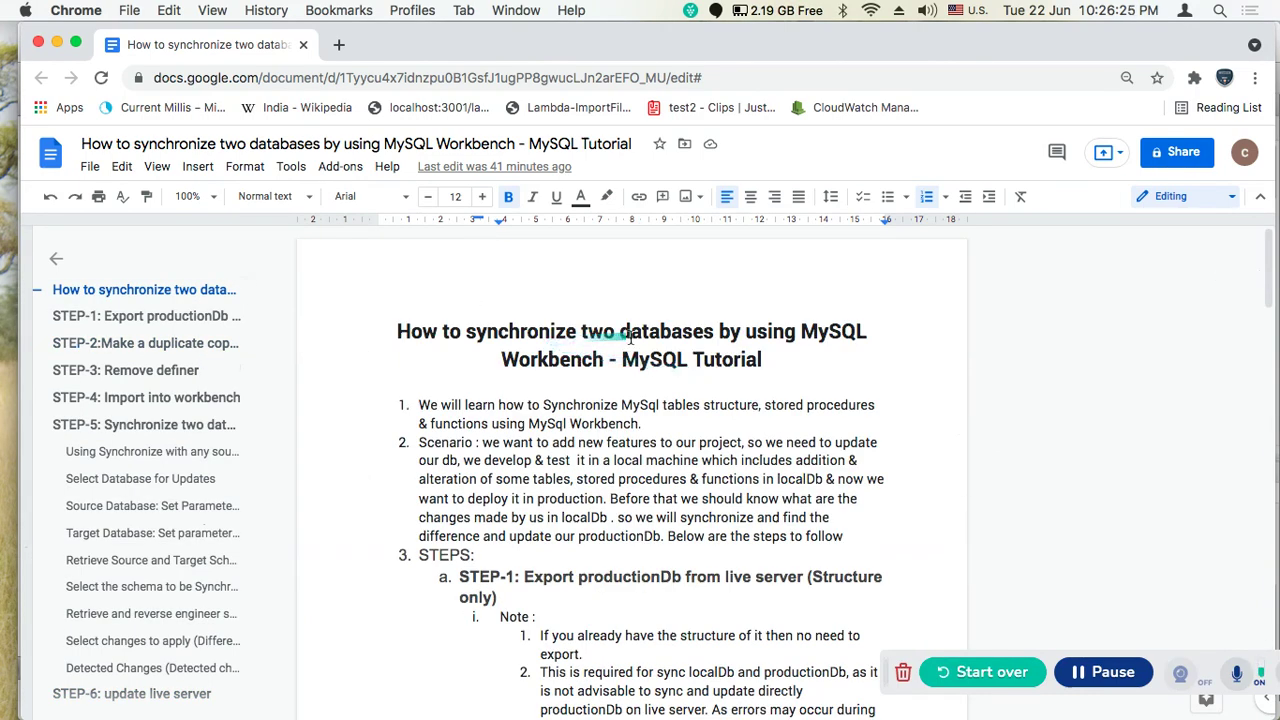